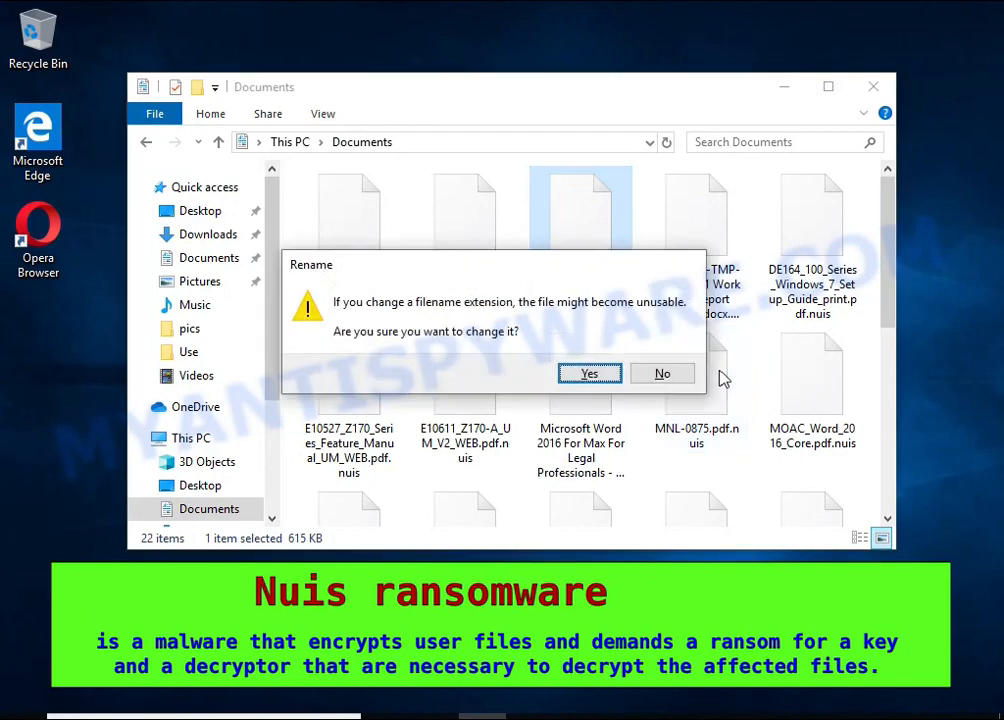
Confirm the rename to [MS-OGRAPH]-180828.docx and try to open the document with LibreOffice's file repair
left_click(590, 372)
double_click(581, 215)
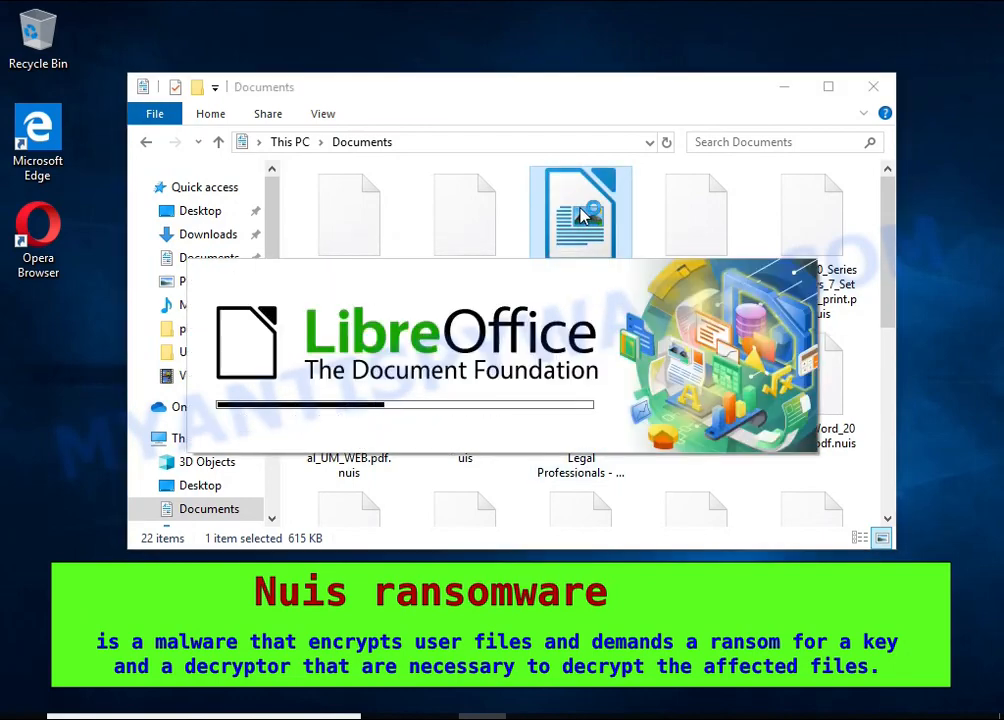
double_click(527, 260)
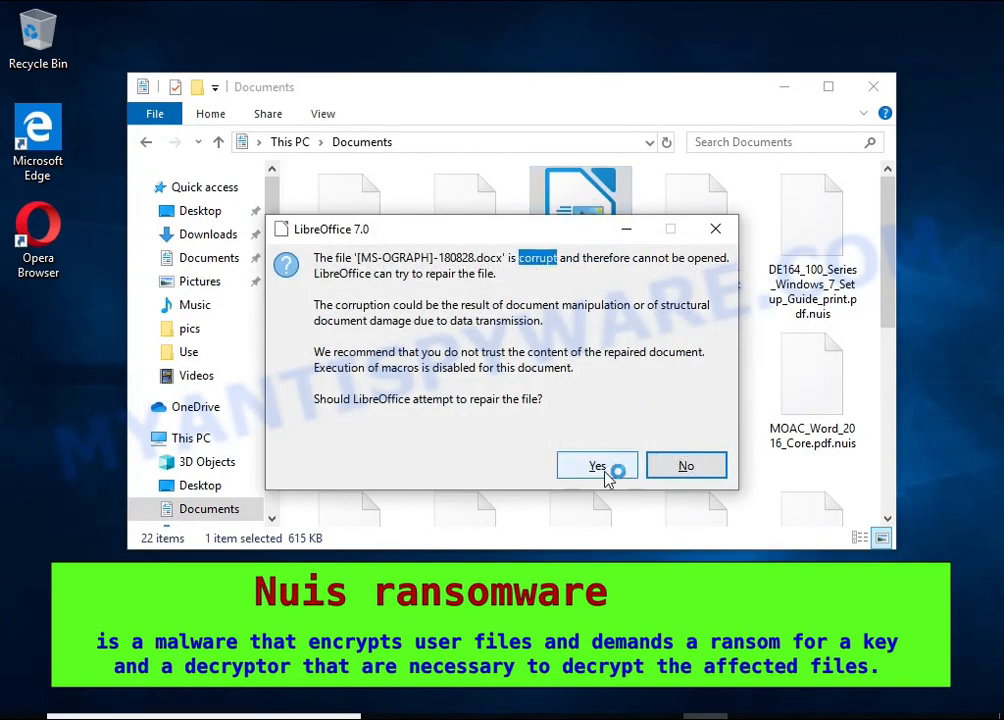
left_click(603, 468)
left_click_drag(507, 330, 634, 401)
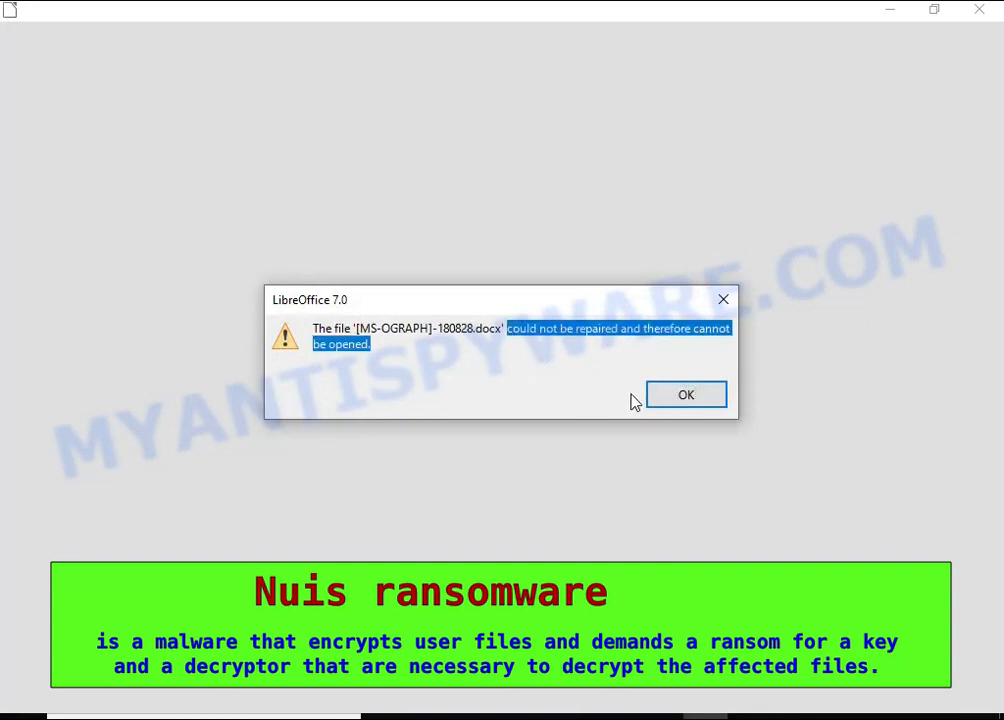
left_click(679, 400)
Rename the neighbouring encrypted PDF to [MS-OGRAPH].pdf by removing its .nuis extension, and confirm the change
right_click(435, 205)
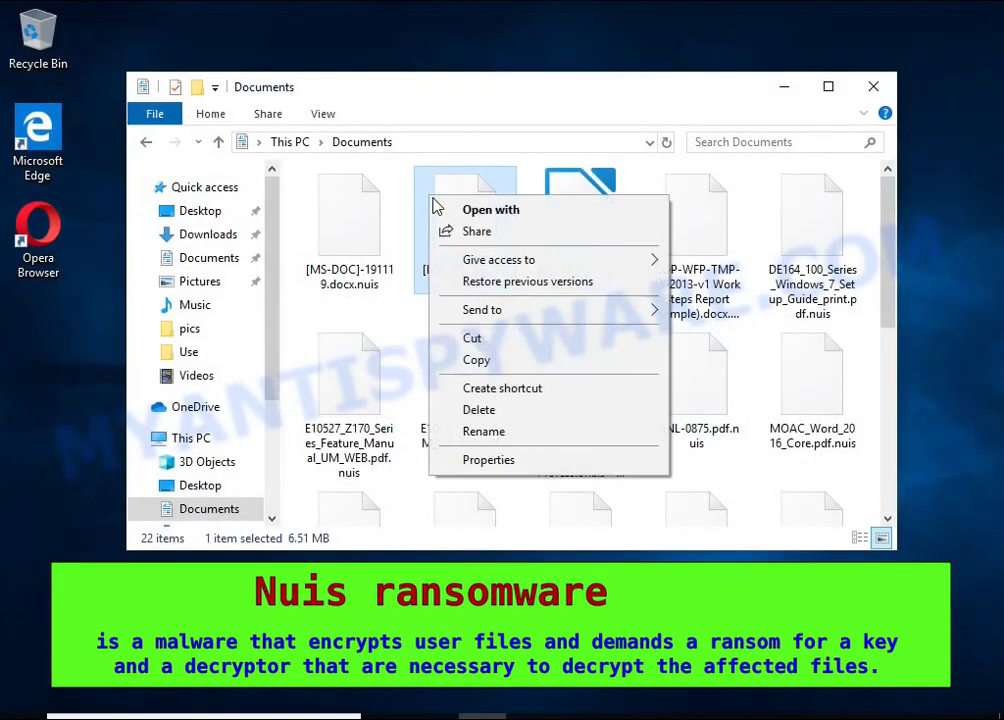
left_click(578, 432)
key("End")
key("BackSpace")
key("BackSpace")
key("BackSpace")
key("BackSpace")
key("BackSpace")
key("Return")
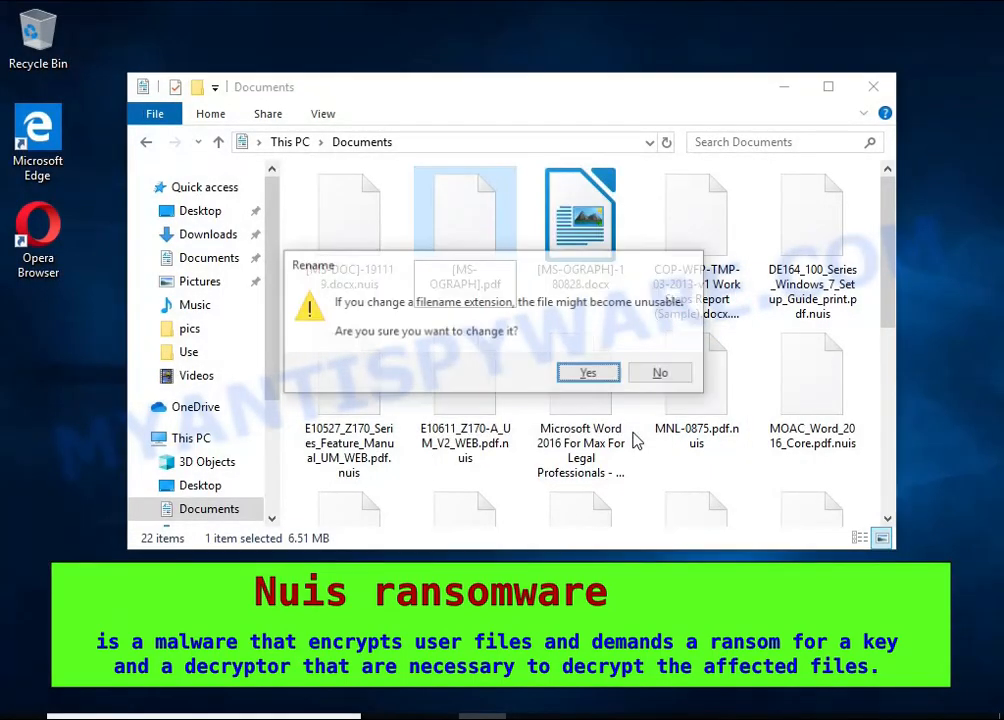
left_click(587, 369)
Try to view [MS-OGRAPH].pdf in Microsoft Edge and close the browser
double_click(462, 212)
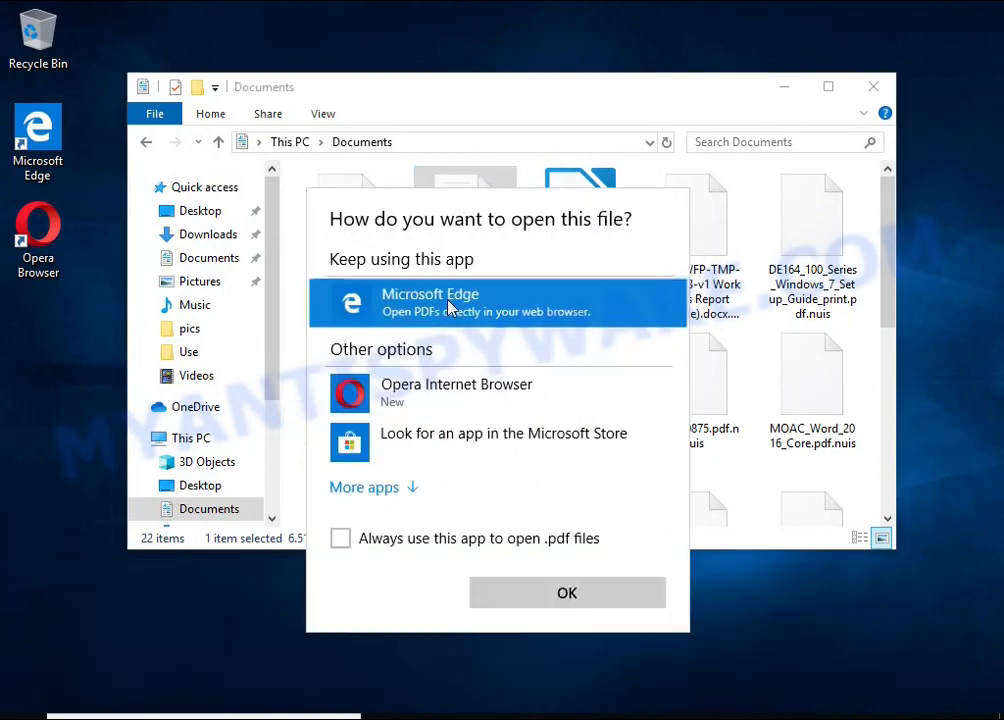
double_click(448, 305)
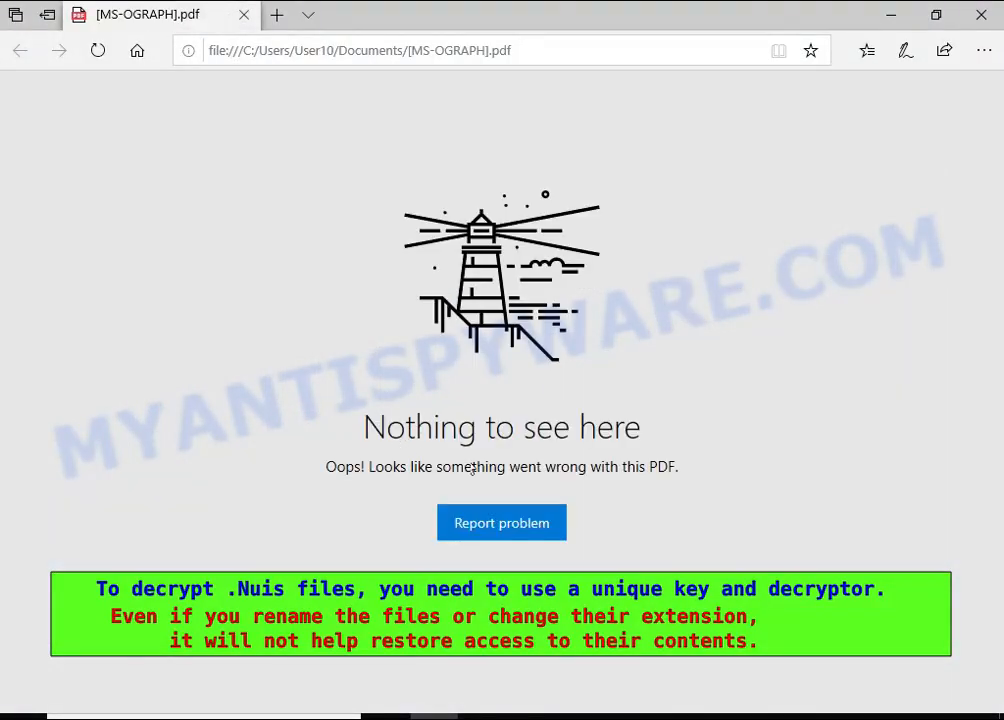
left_click(980, 16)
In the Pictures folder, rename Desert.jpg.nuis to Desert.jpg and confirm the extension change
left_click(212, 281)
double_click(591, 274)
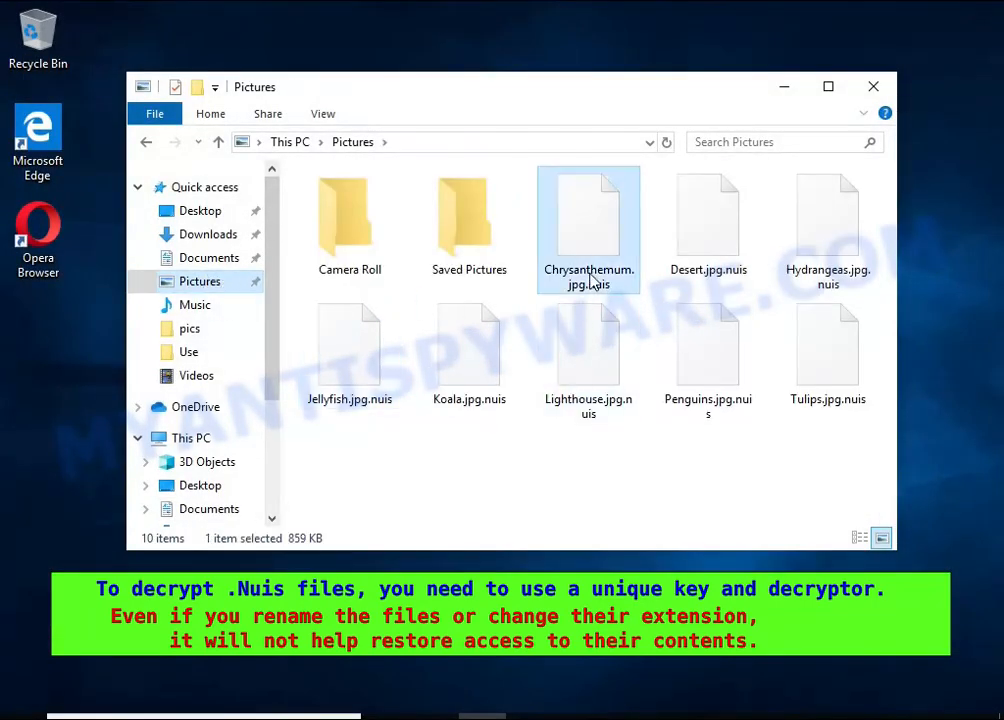
left_click(710, 208)
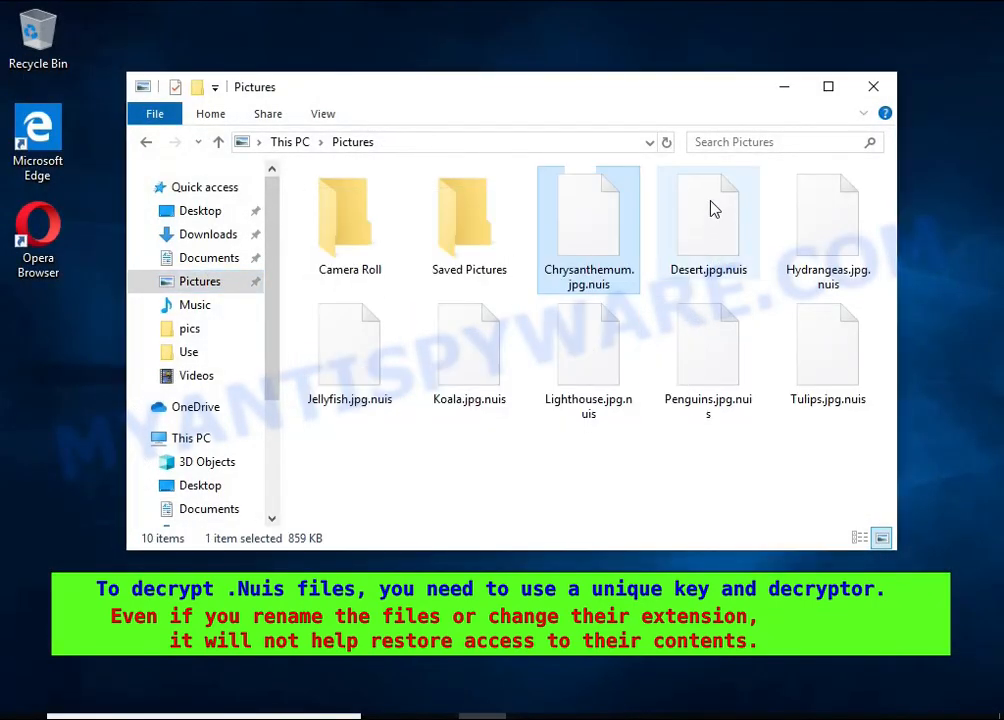
right_click(708, 197)
left_click(789, 435)
key("End")
key("BackSpace")
key("BackSpace")
key("BackSpace")
key("BackSpace")
key("BackSpace")
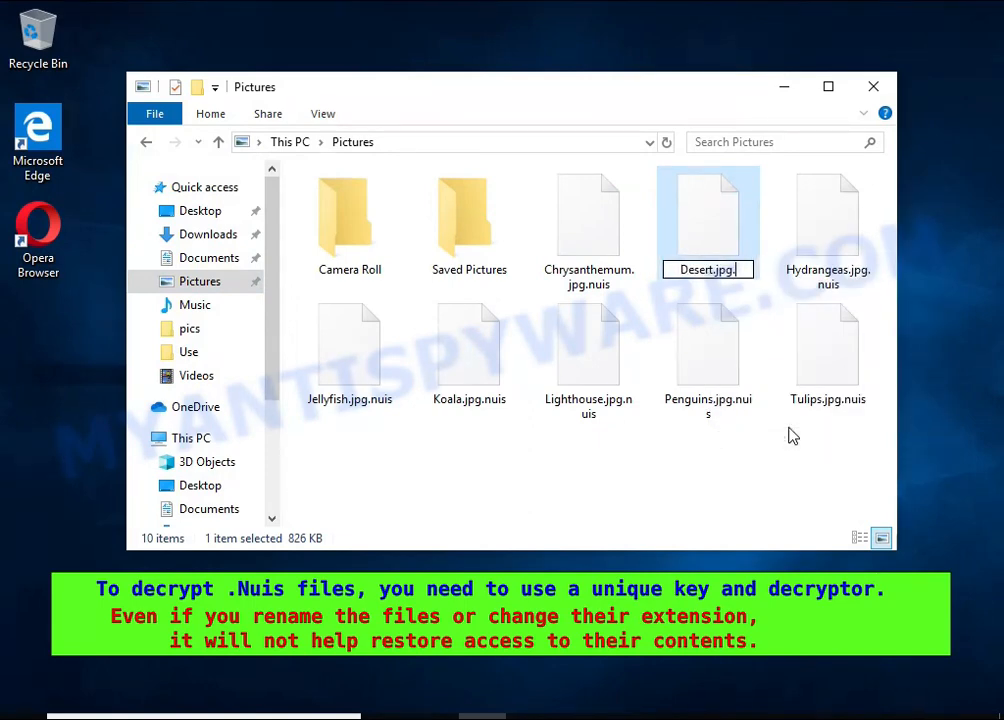
key("Return")
key("Return")
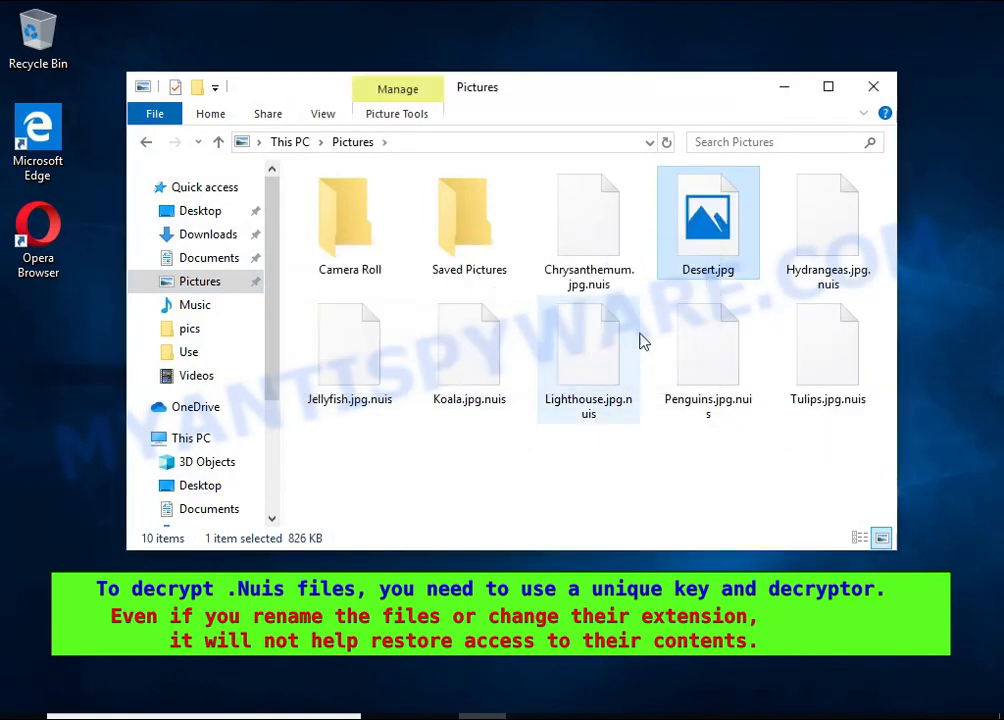
Try to view Desert.jpg in Photos and close the viewer
double_click(688, 186)
double_click(534, 305)
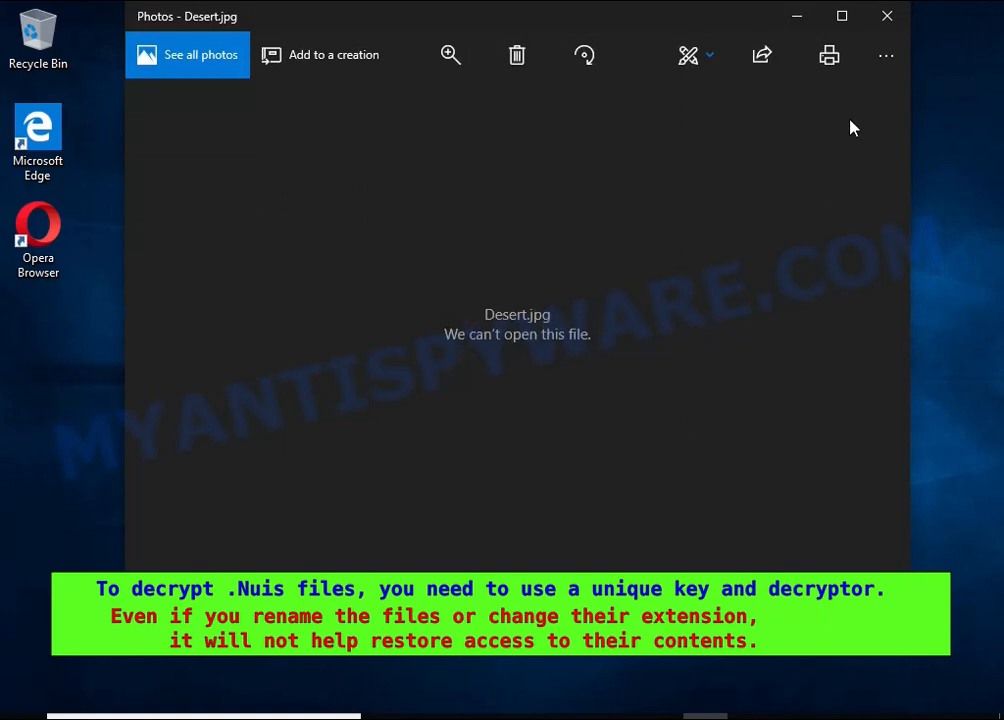
left_click(887, 16)
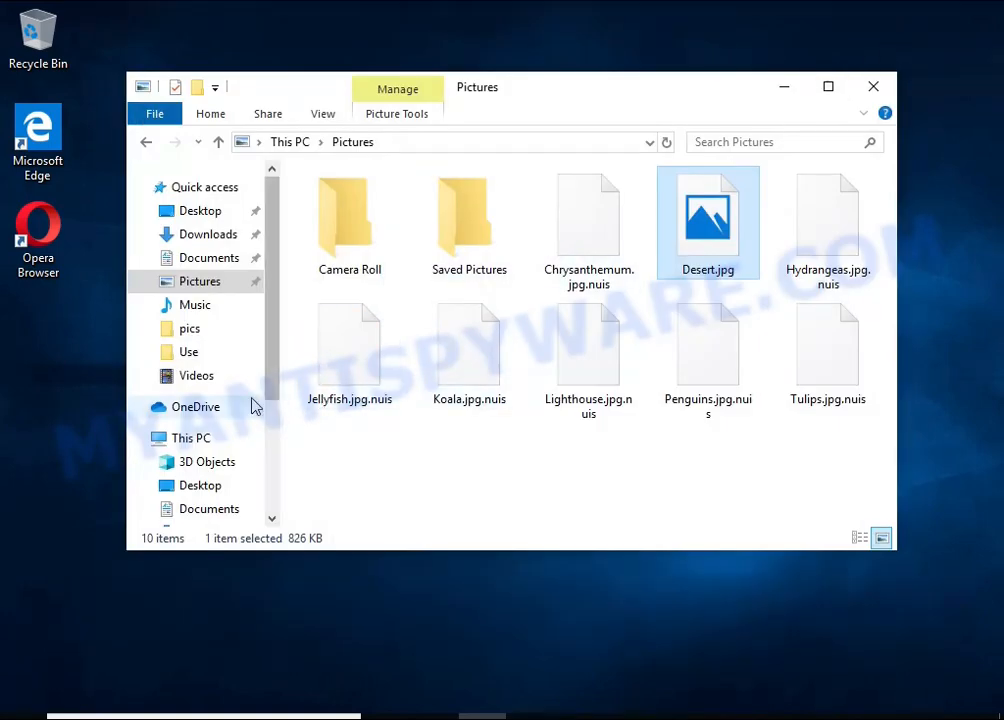
Go to the User10 folder under Users on Local Disk (C:) and open the ransom note _readme.txt
left_click(190, 438)
double_click(335, 455)
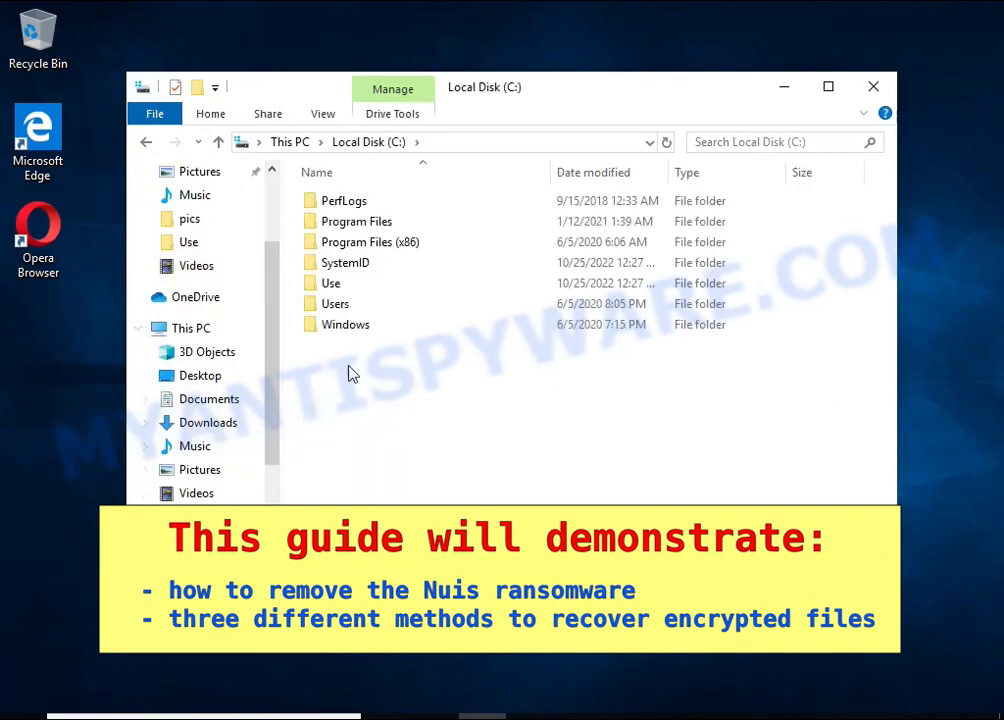
double_click(334, 306)
double_click(334, 222)
left_click(352, 474)
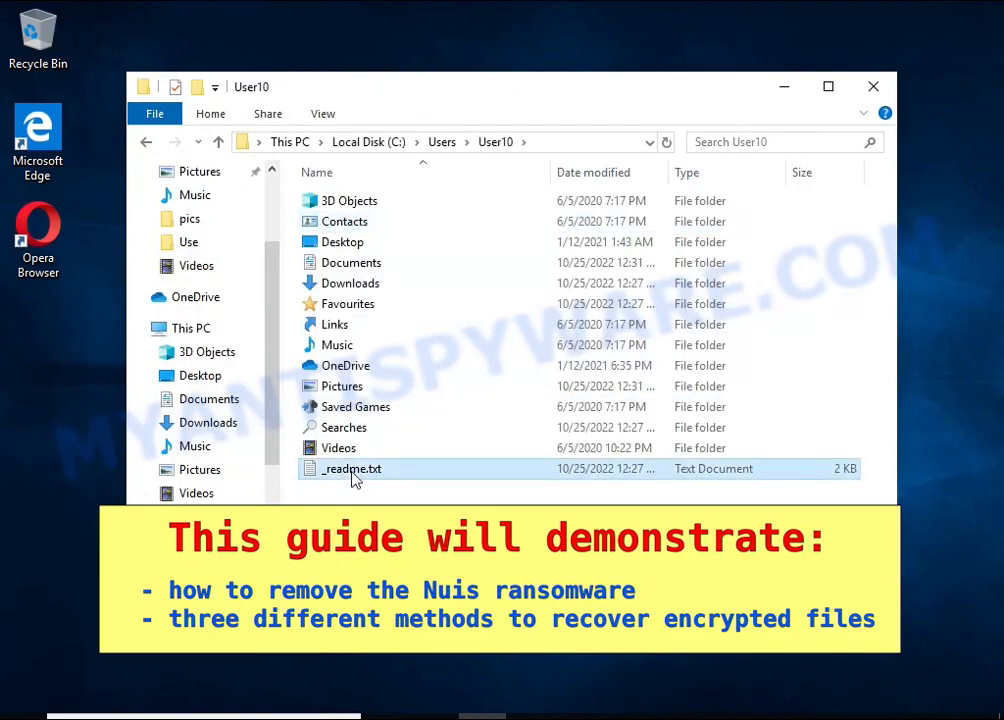
double_click(514, 479)
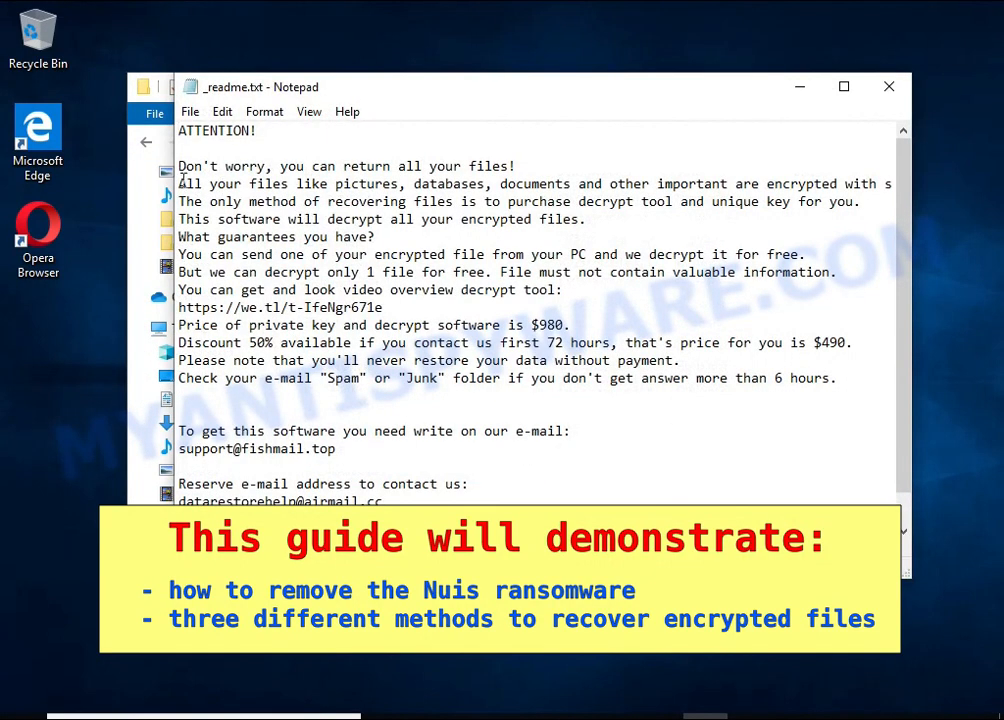
Highlight the note's sentence about all files being encrypted, and close the note and the folder window
left_click_drag(181, 180, 826, 183)
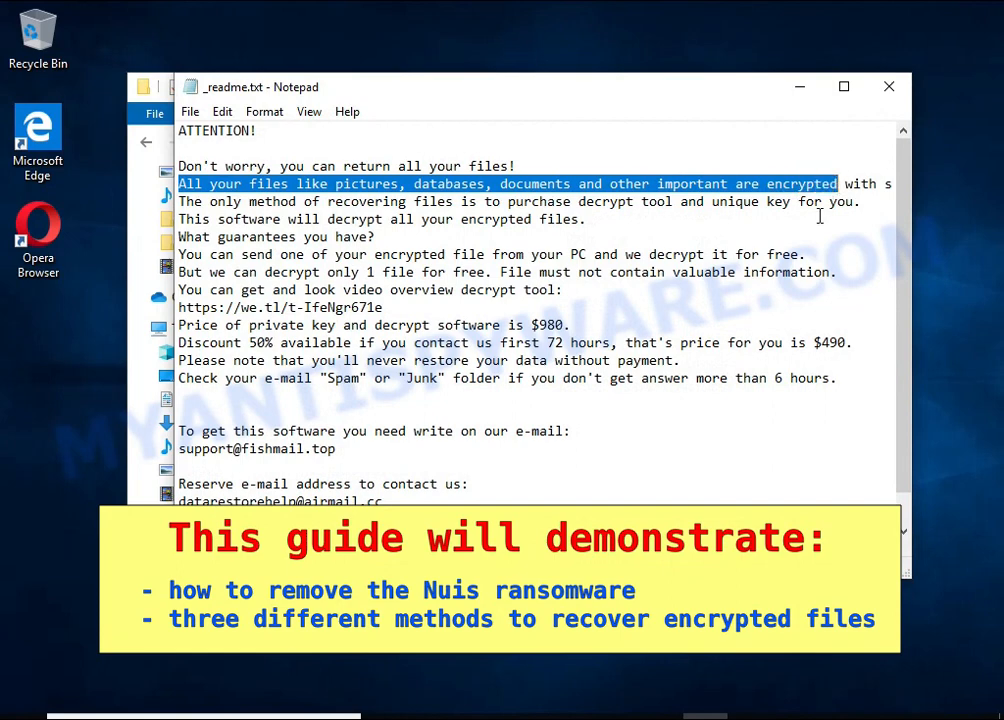
left_click(818, 170)
double_click(815, 183)
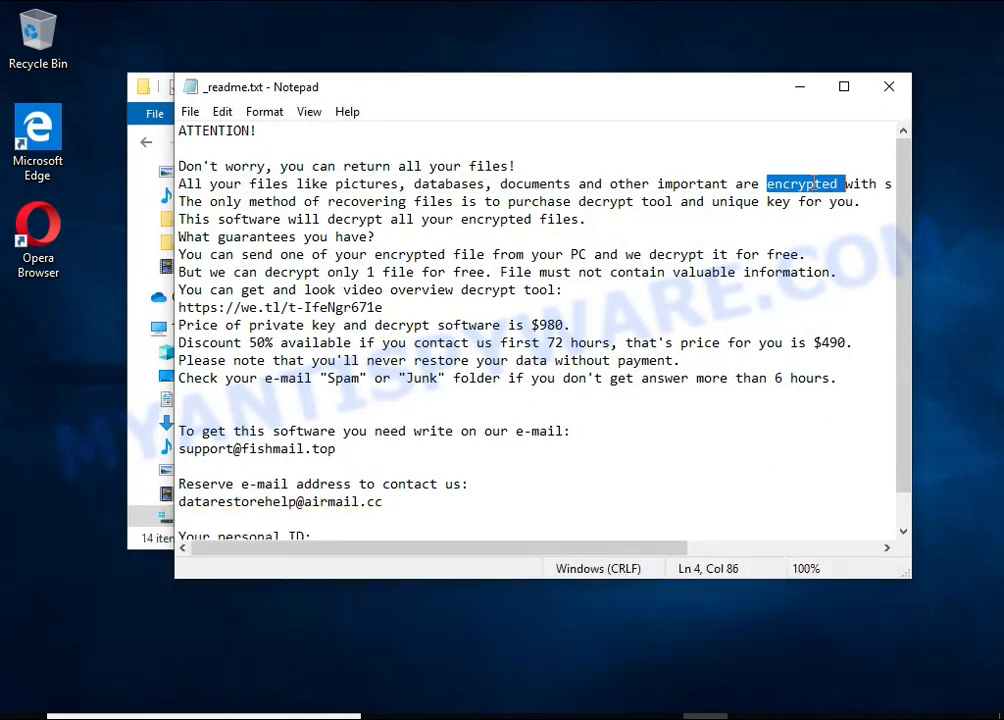
left_click(889, 86)
left_click(886, 85)
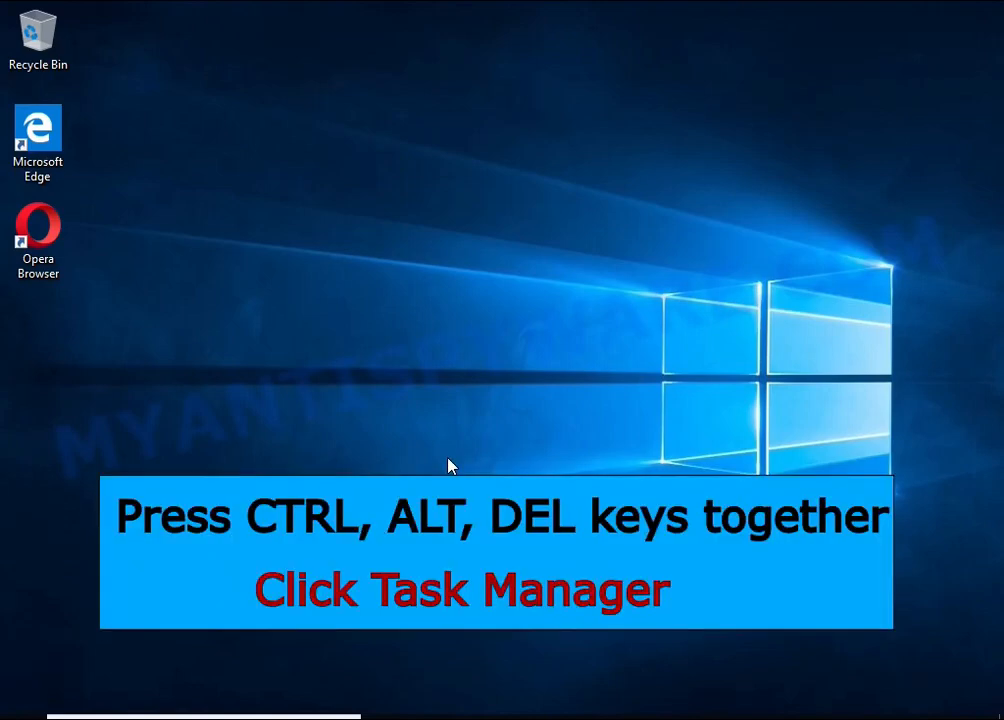
Open Task Manager from the Windows security screen and end the DB07.exe (32 bit) background process
key("ctrl+alt+Delete")
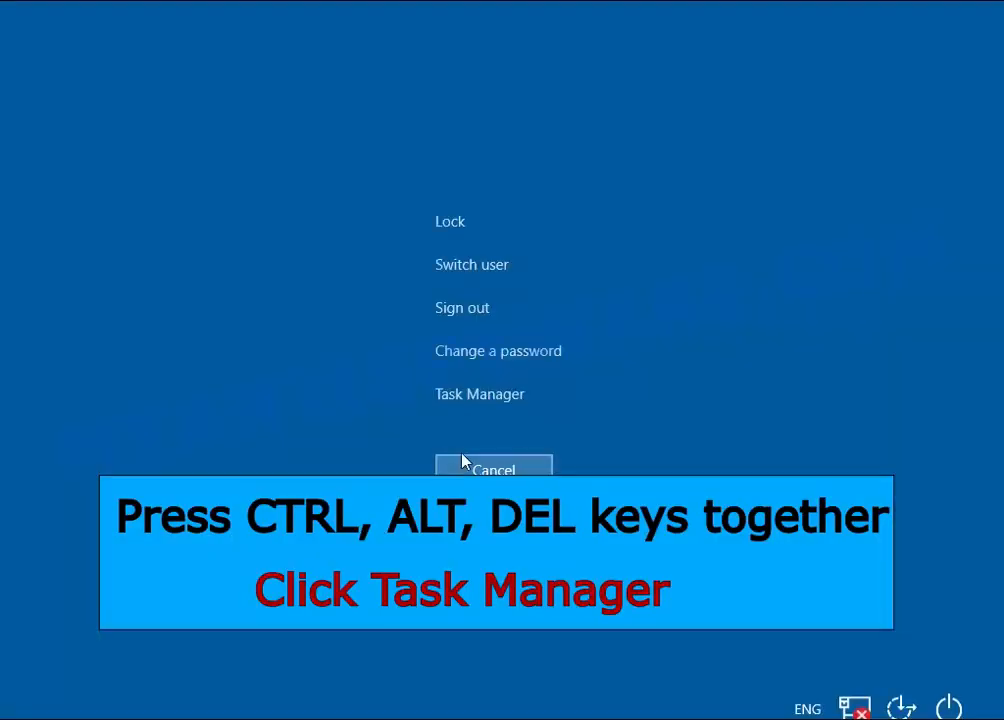
left_click(512, 400)
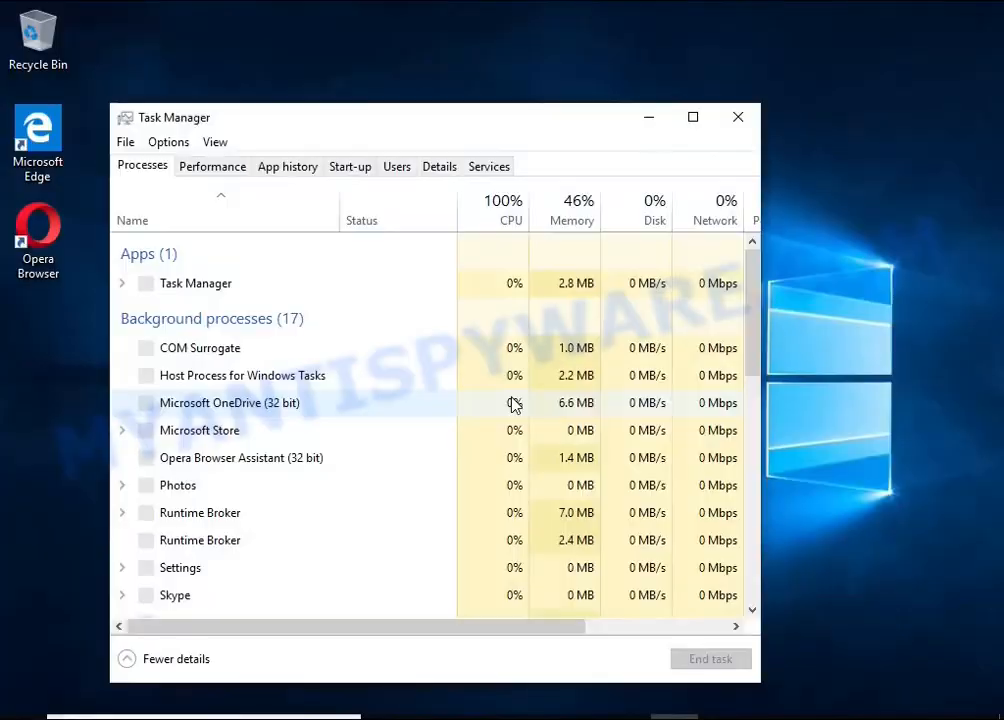
scroll(370, 371, "down", 2)
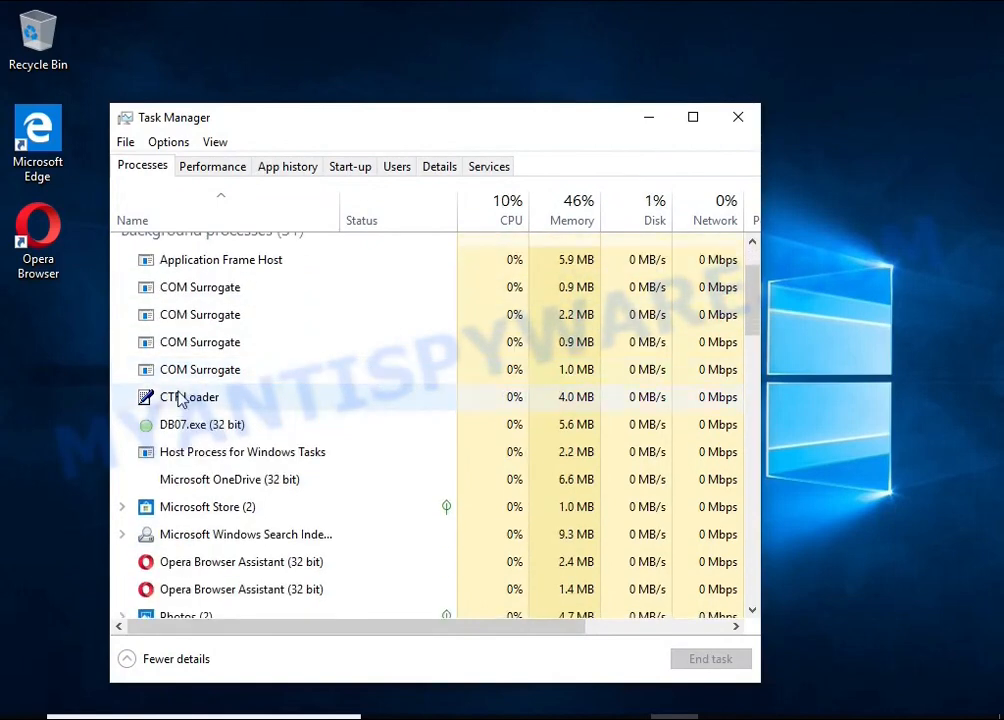
left_click(381, 425)
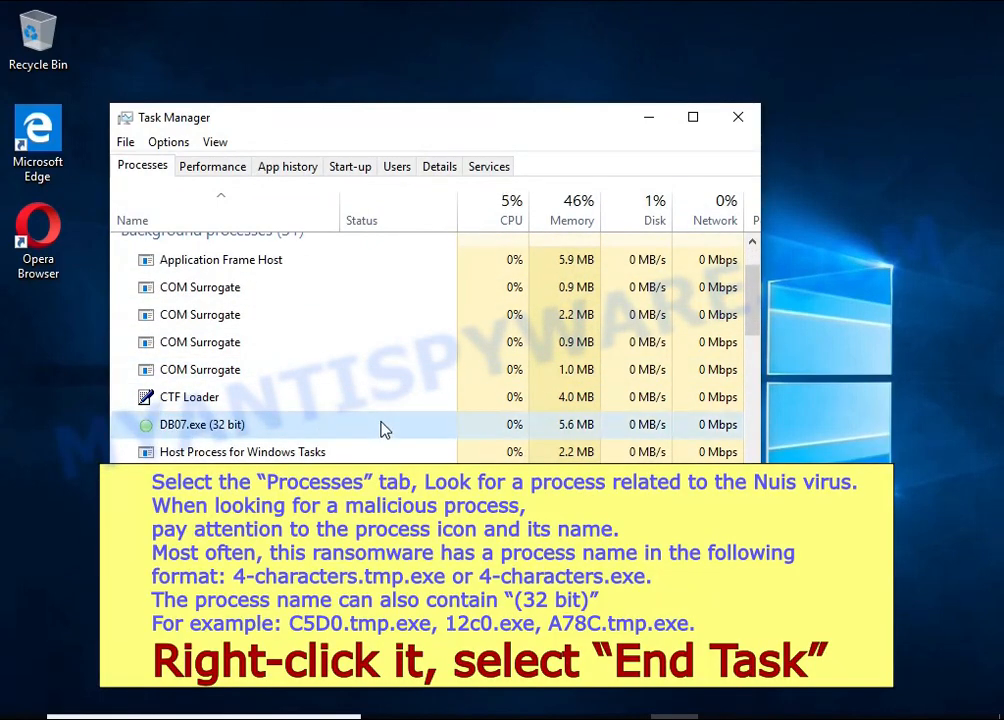
right_click(390, 437)
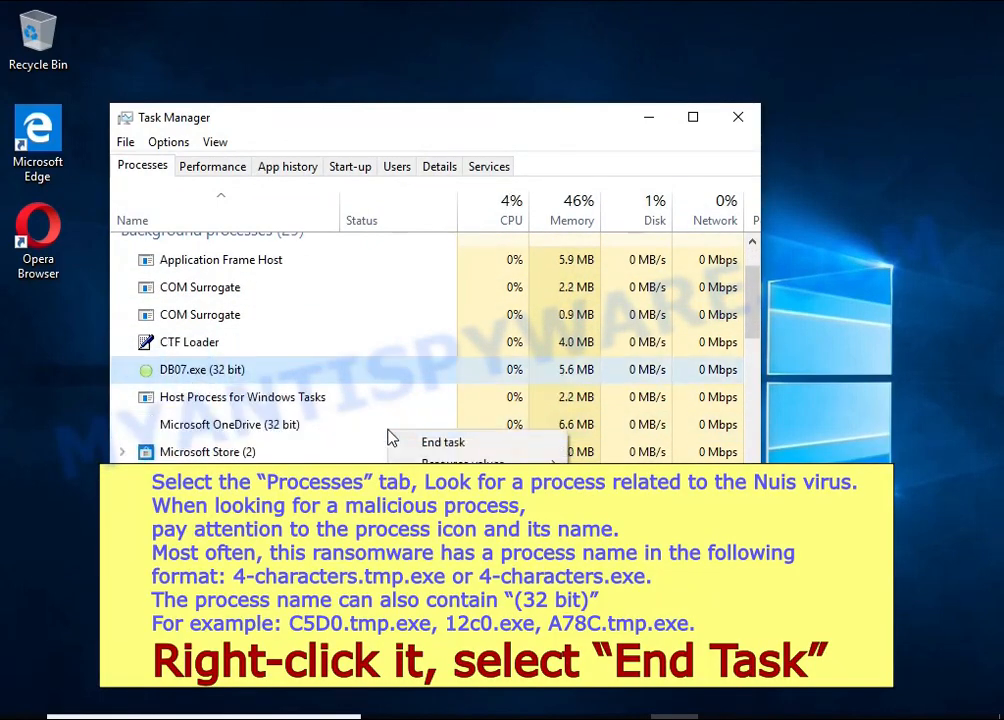
left_click(511, 444)
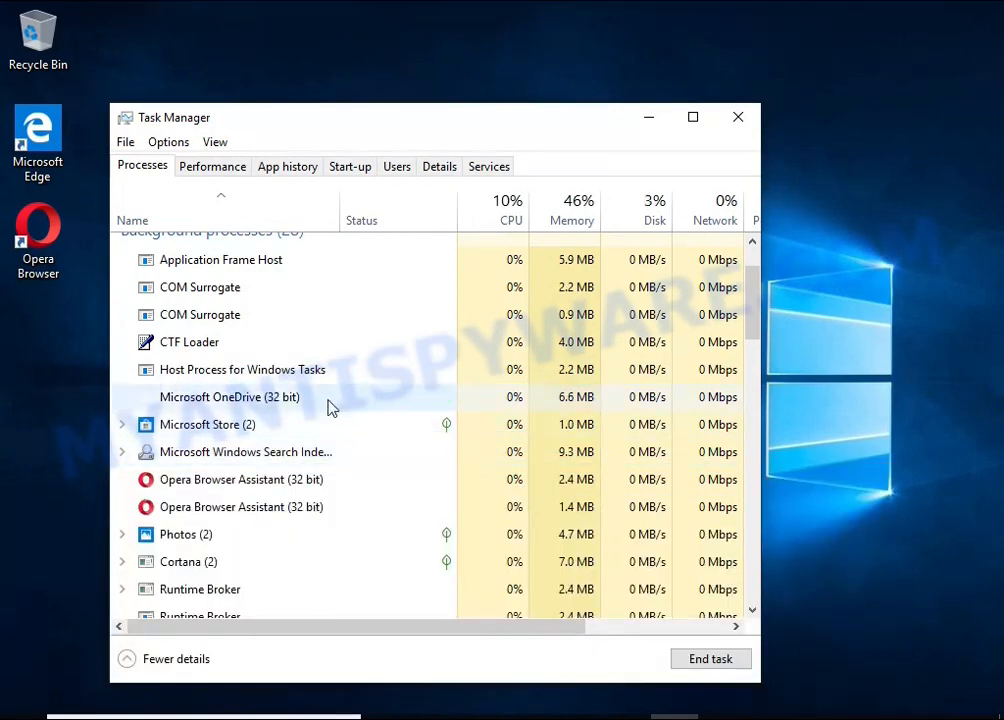
Look through the remaining background and Windows processes for other suspicious entries
scroll(320, 405, "down", 2)
scroll(308, 403, "down", 7)
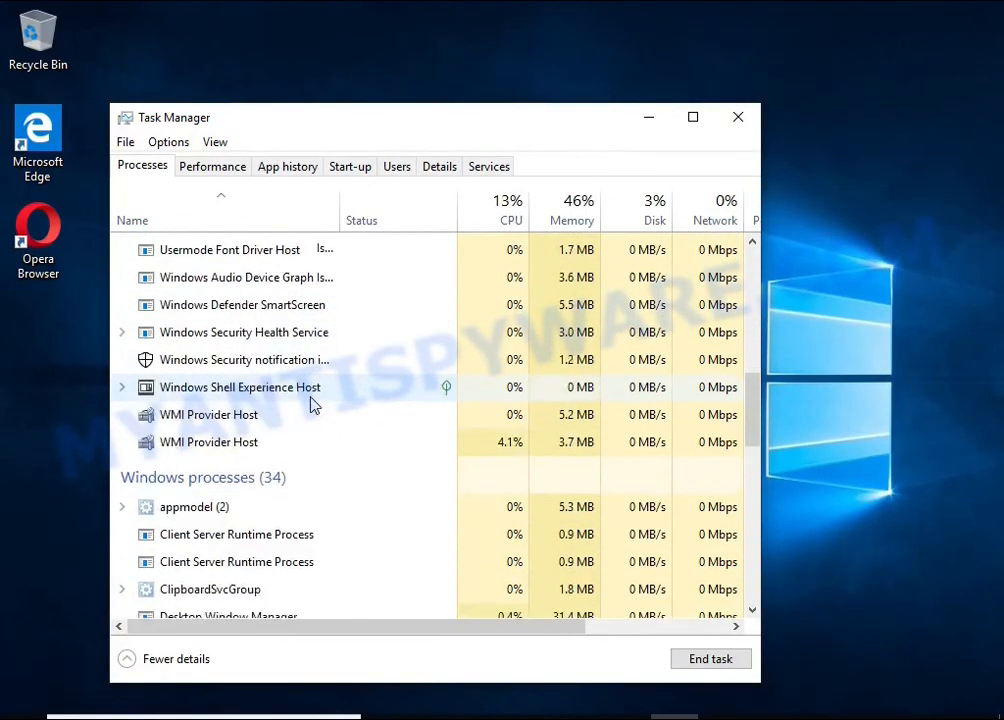
scroll(305, 397, "down", 10)
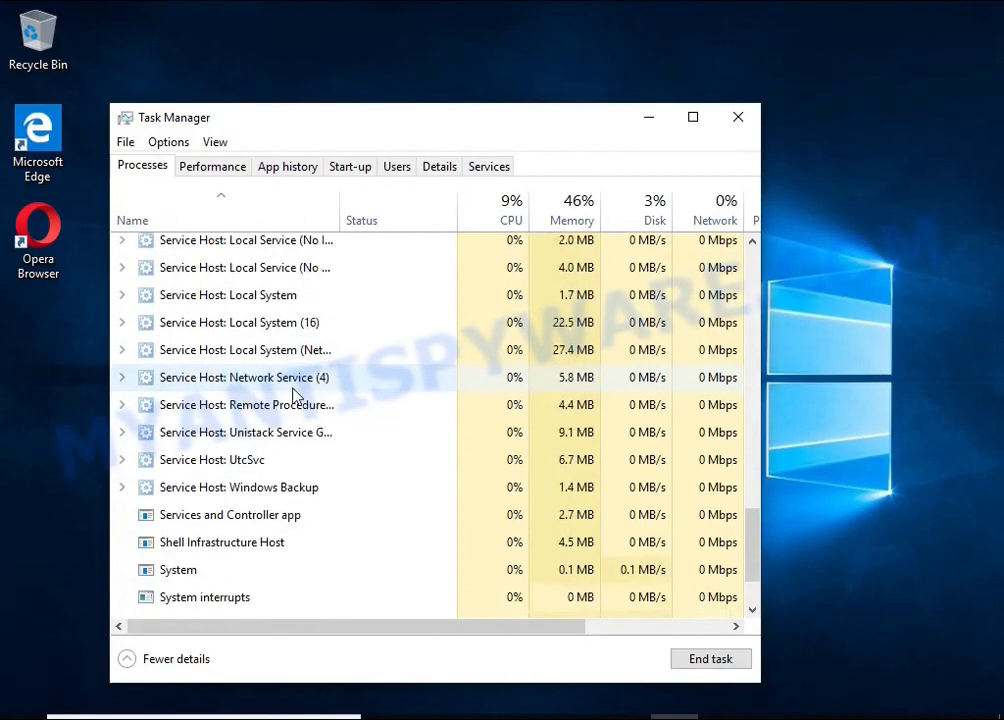
scroll(298, 395, "up", 7)
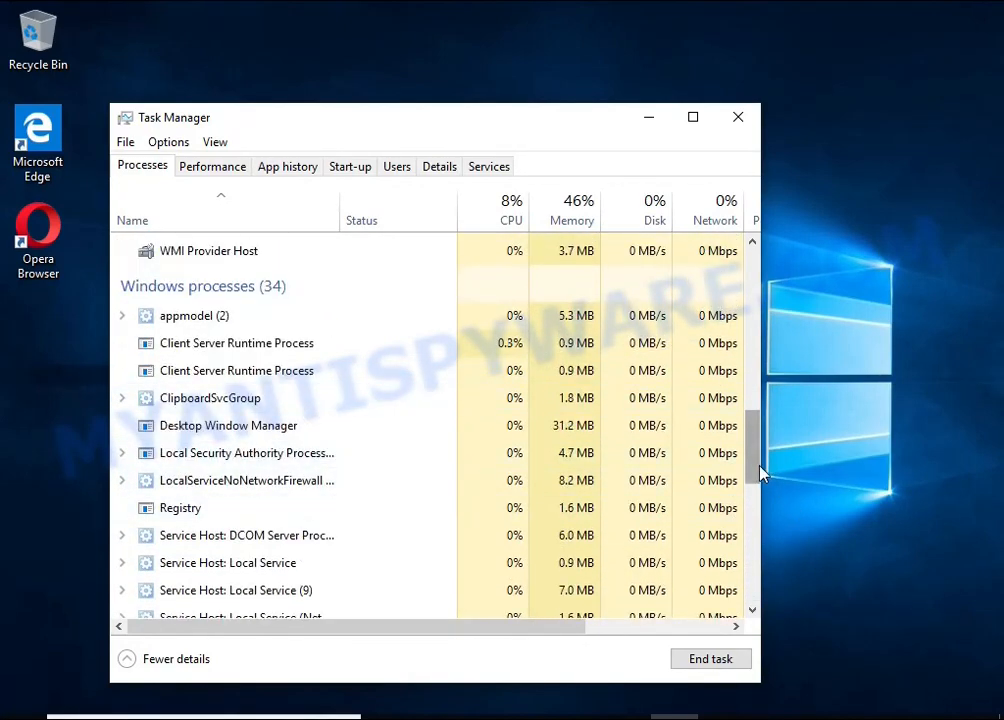
left_click_drag(762, 471, 766, 270)
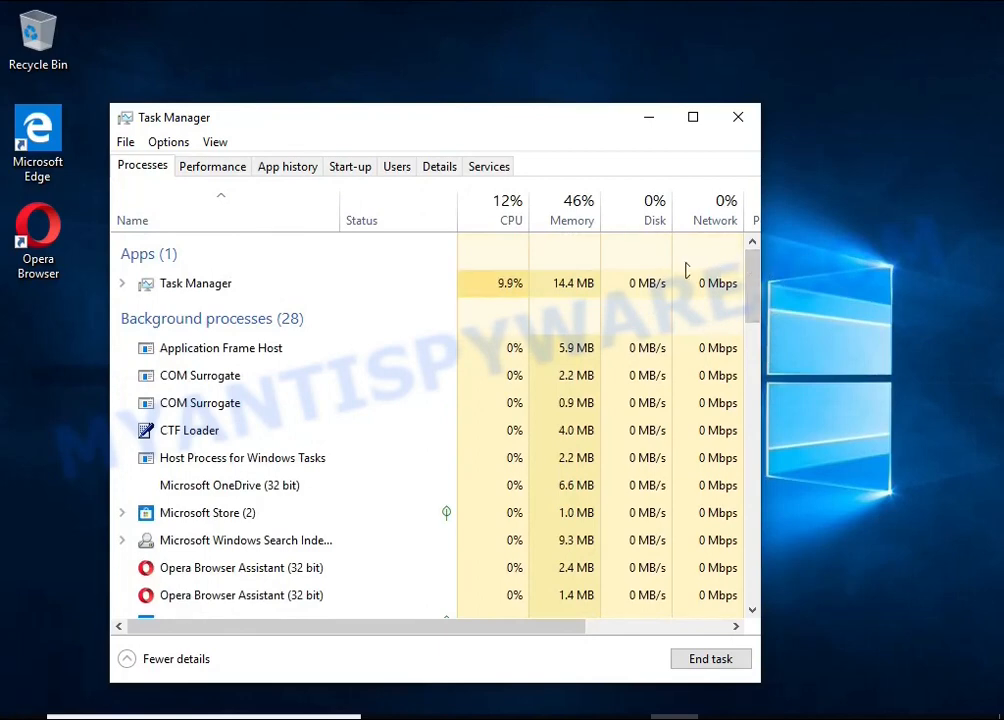
Disable the DB07.exe start-up entry and close Task Manager
left_click(352, 177)
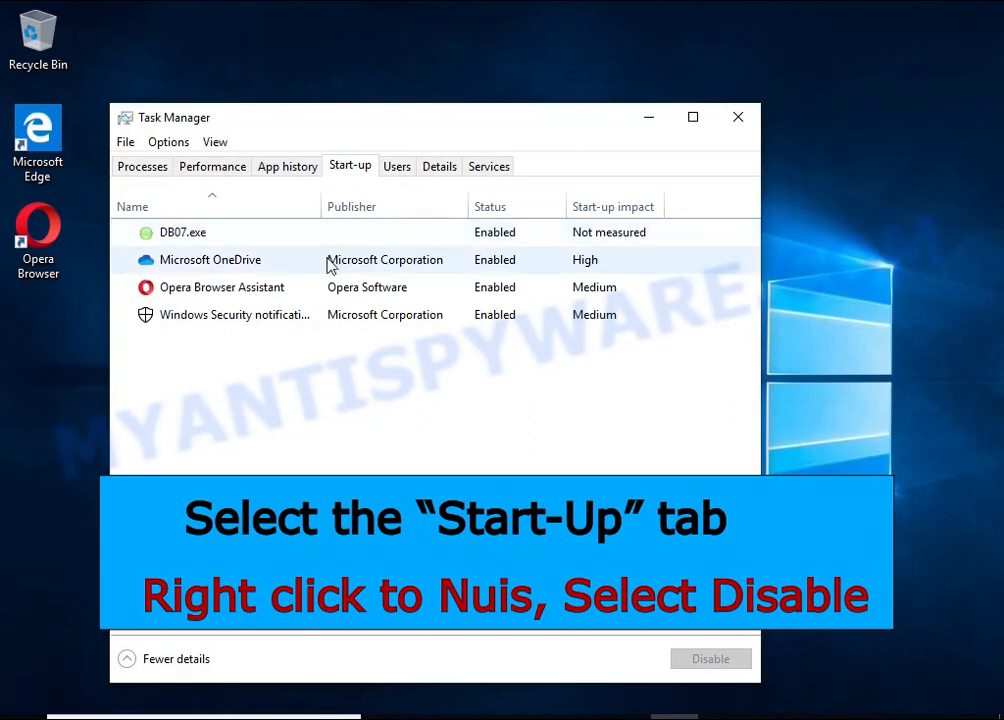
right_click(545, 243)
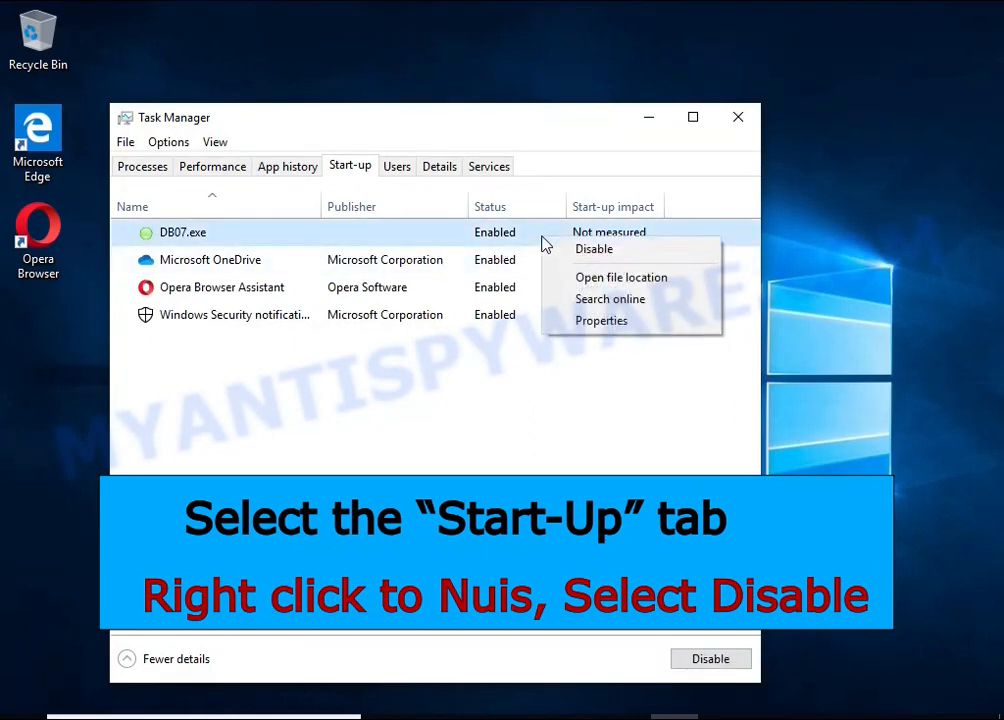
left_click(669, 261)
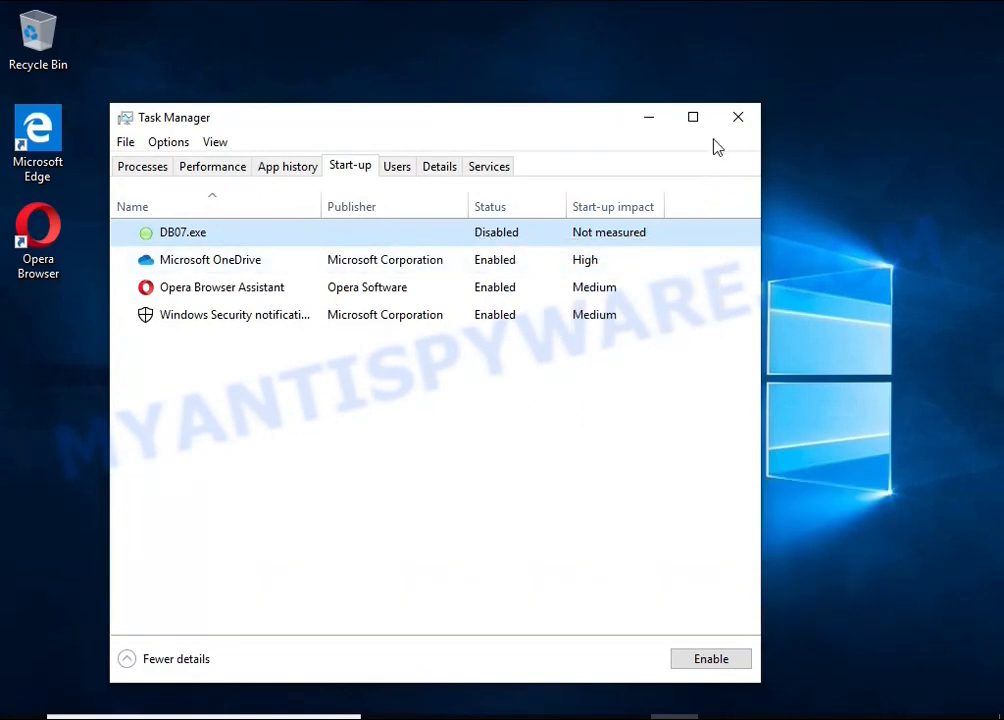
left_click(735, 119)
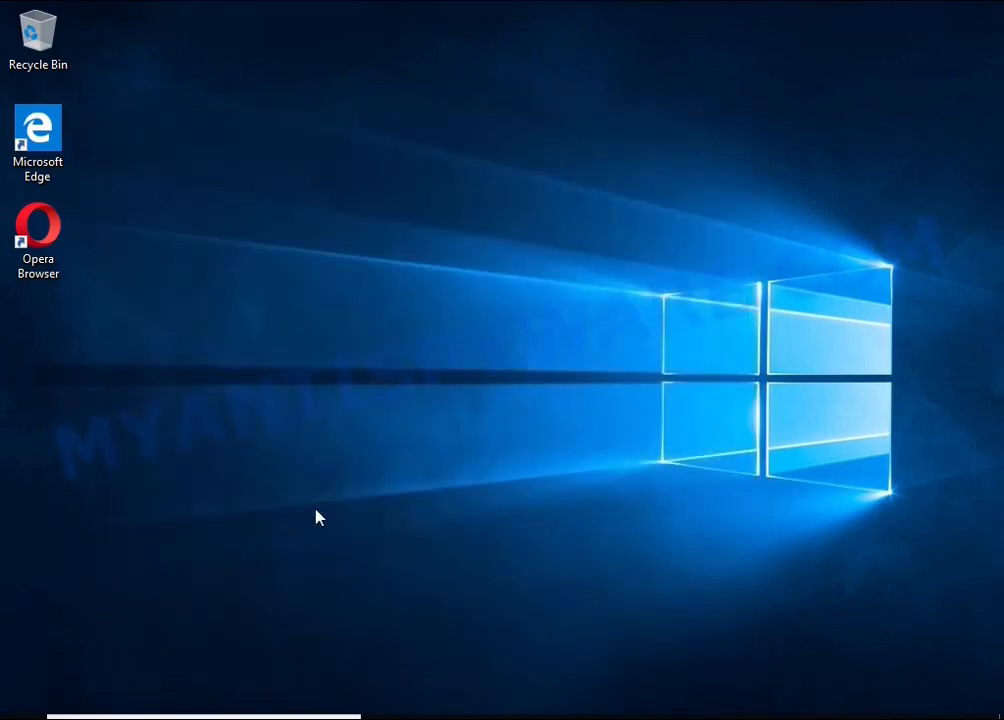
Open Task Scheduler through a Windows search and display the tasks in the Task Scheduler Library
key("super")
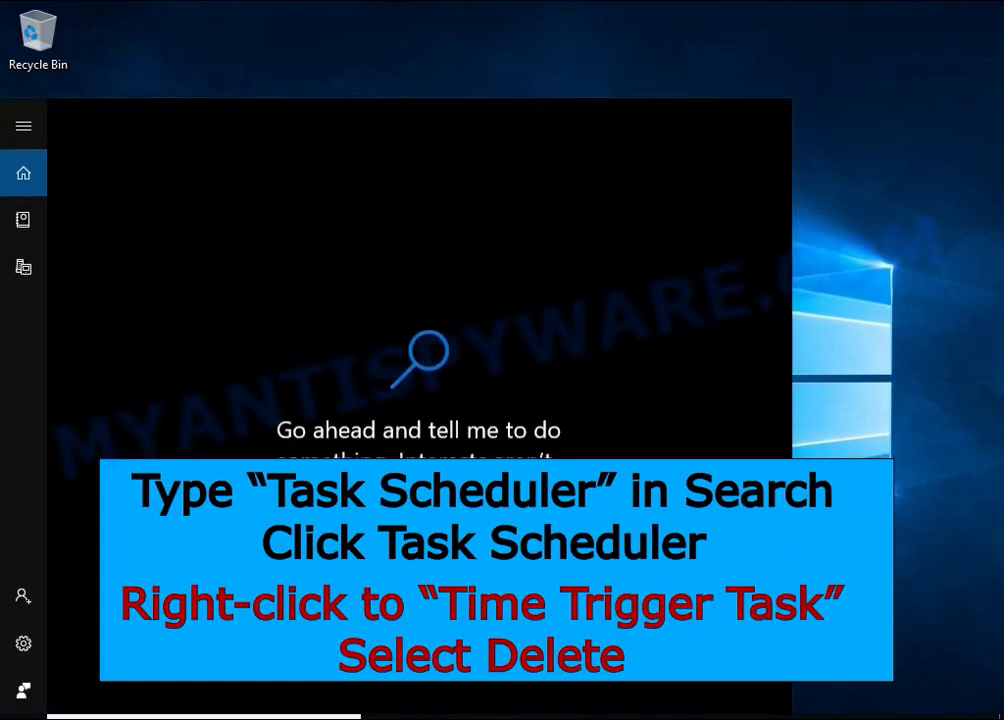
type("task she")
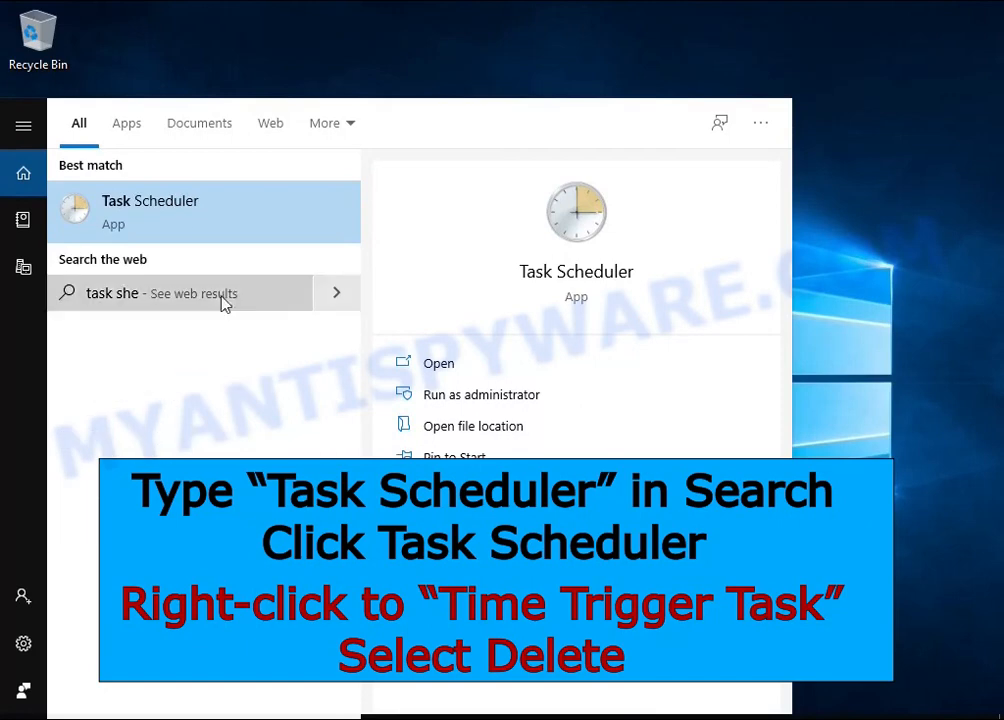
left_click(243, 230)
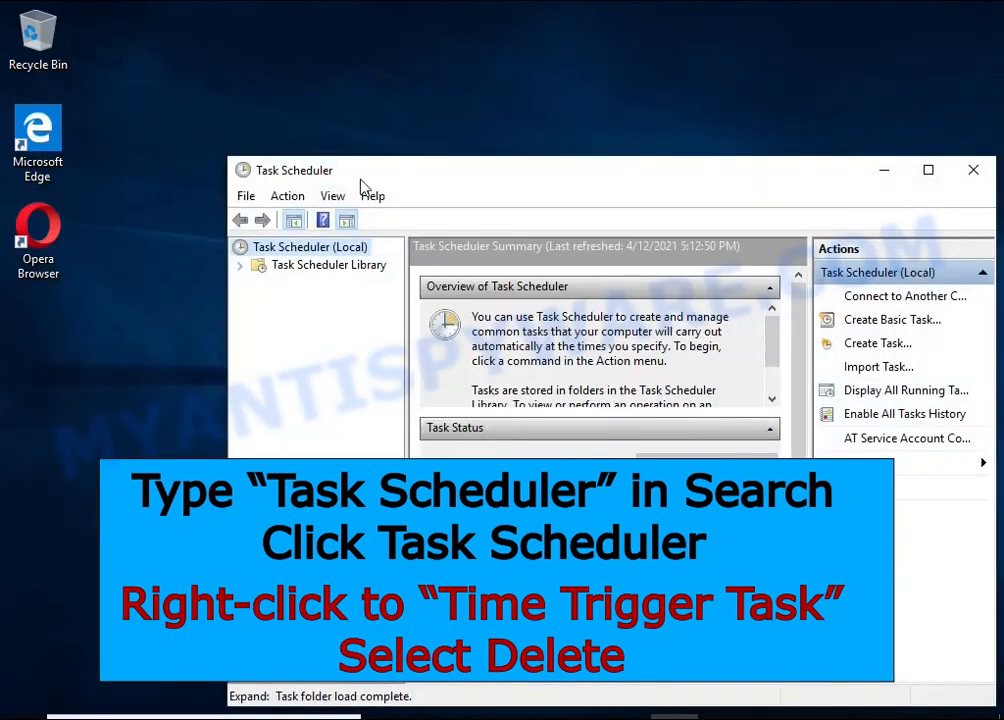
left_click_drag(360, 180, 296, 114)
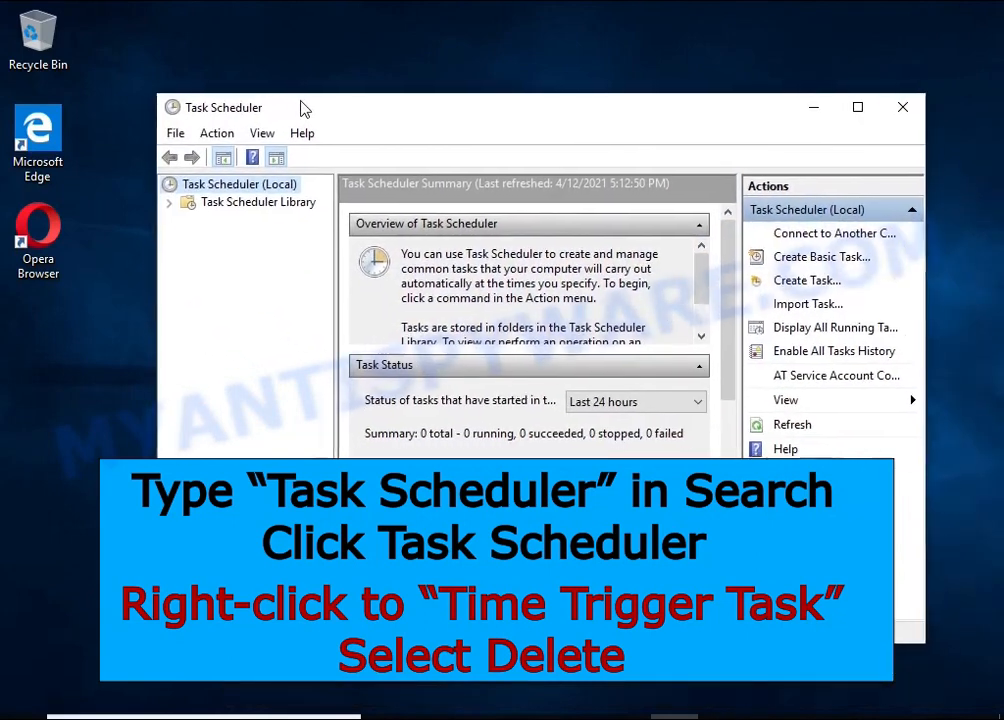
left_click(295, 203)
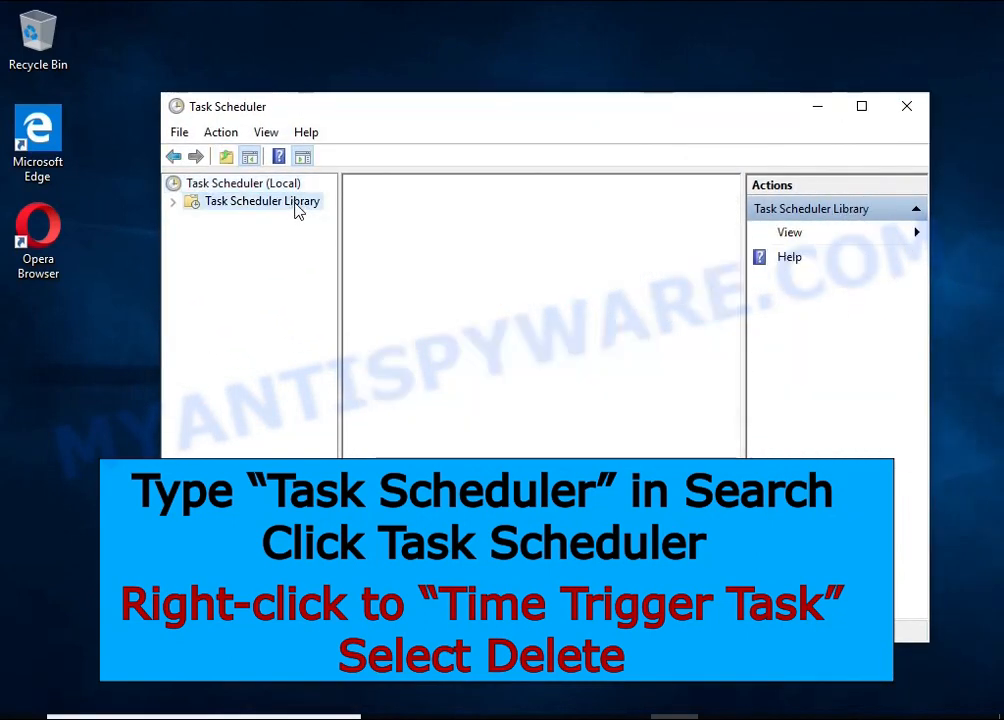
Delete the Time Trigger Task from the Task Scheduler Library and close Task Scheduler
left_click(650, 271)
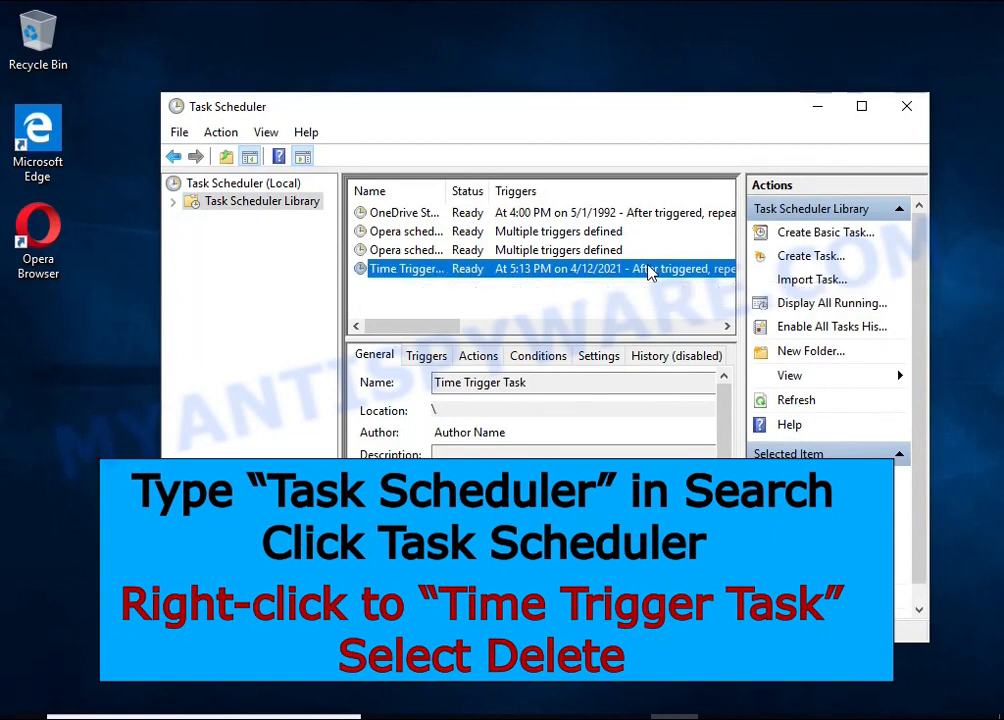
right_click(650, 271)
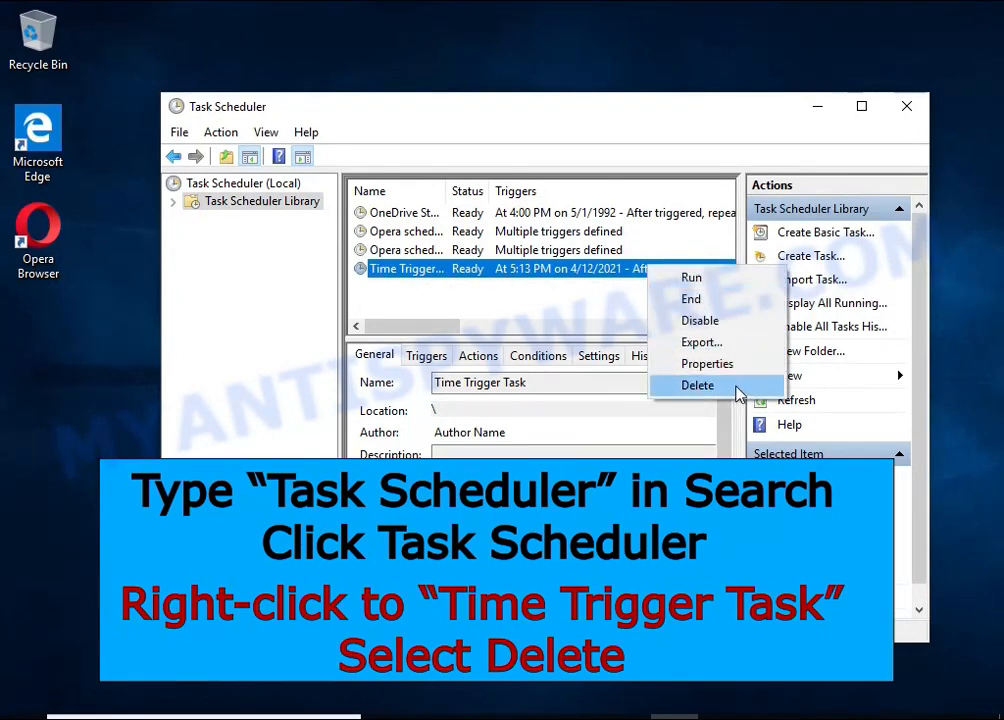
left_click(737, 388)
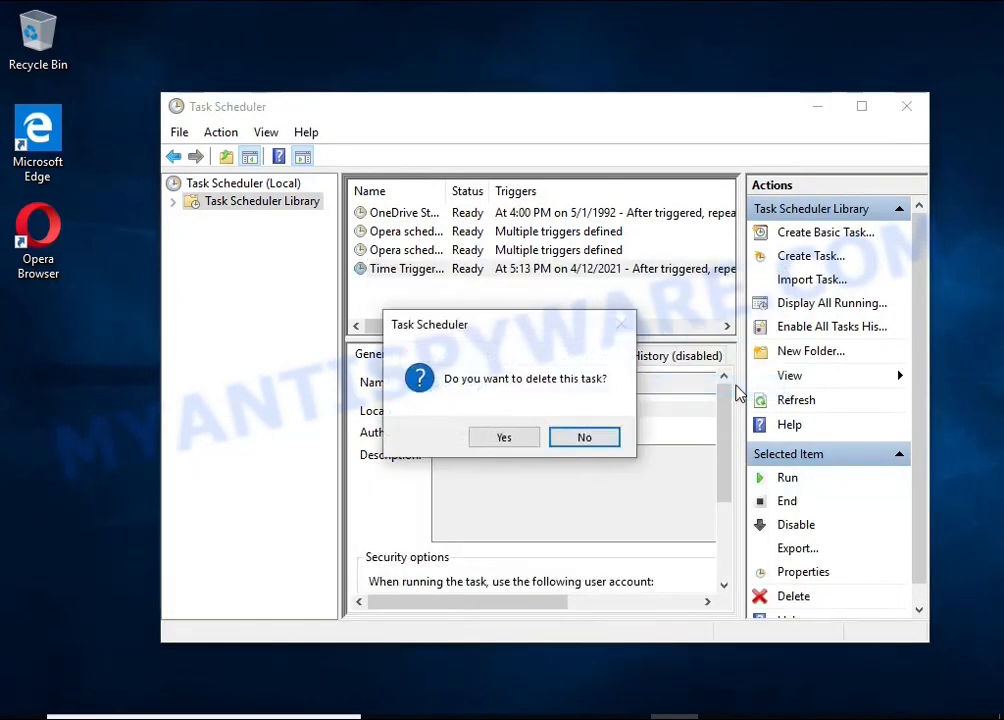
left_click(504, 442)
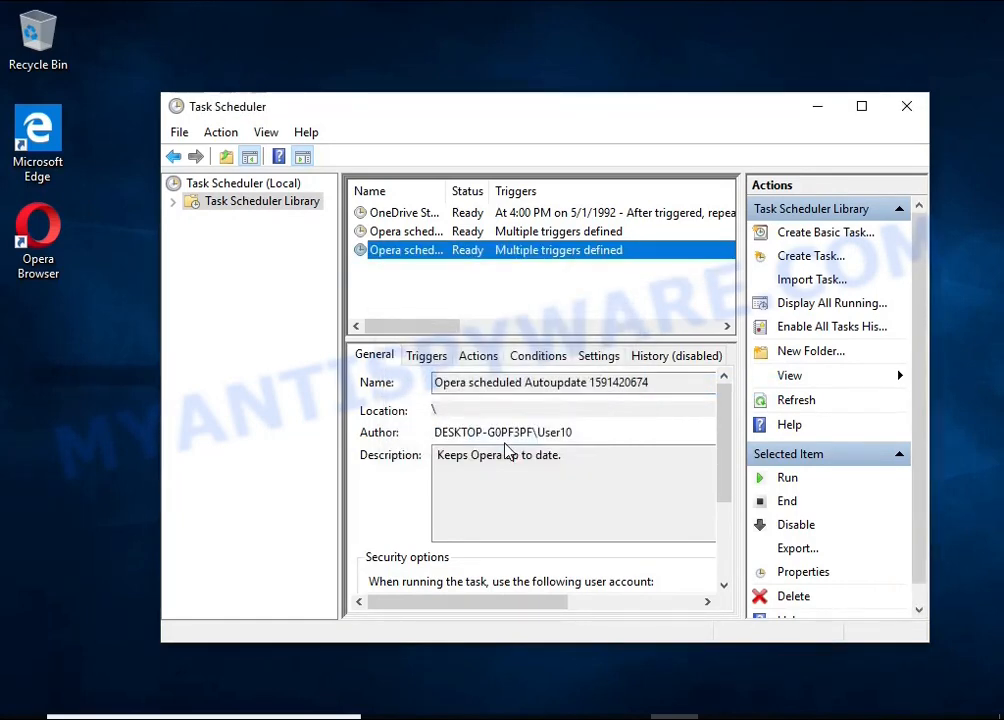
left_click(906, 110)
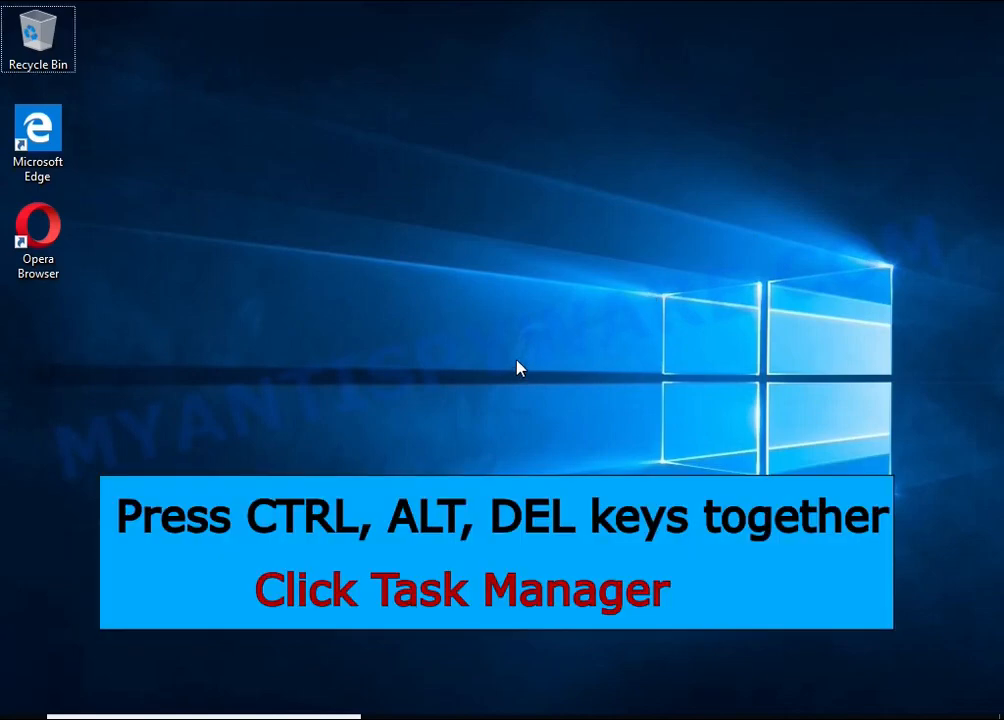
Open the file location of the DB07.exe start-up entry from Task Manager, and close Task Manager
key("ctrl+alt+Delete")
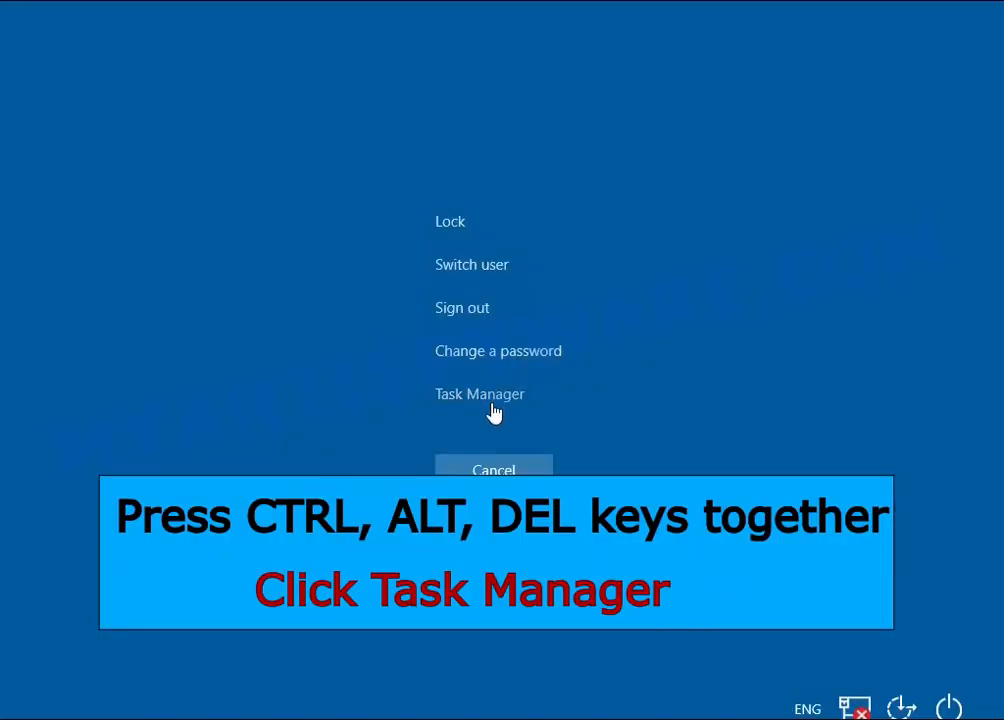
left_click(492, 400)
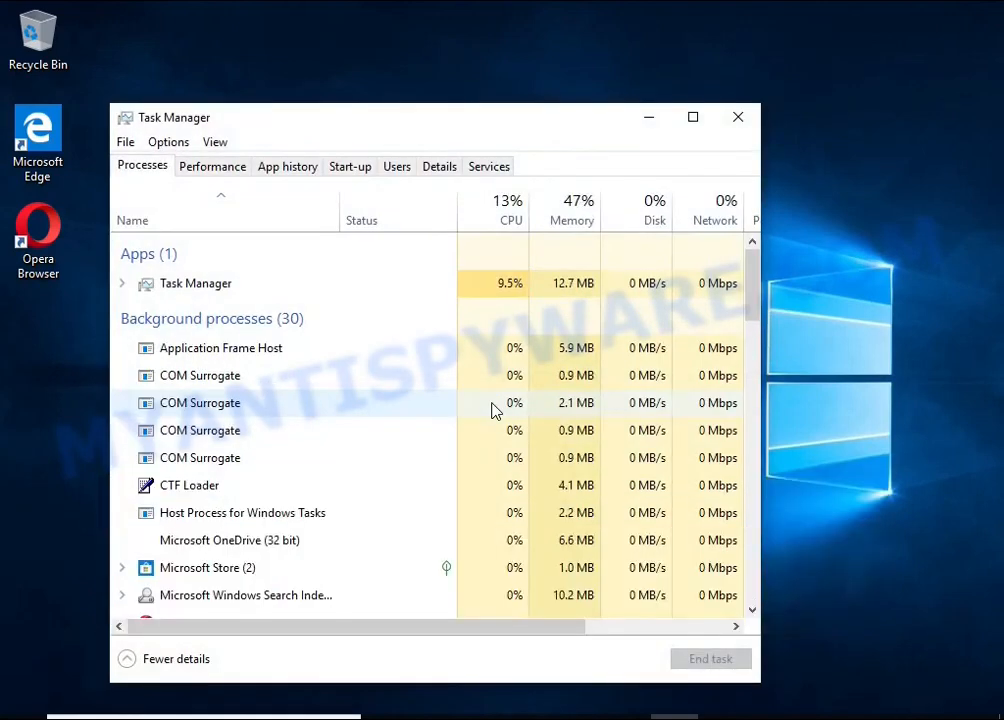
left_click(356, 169)
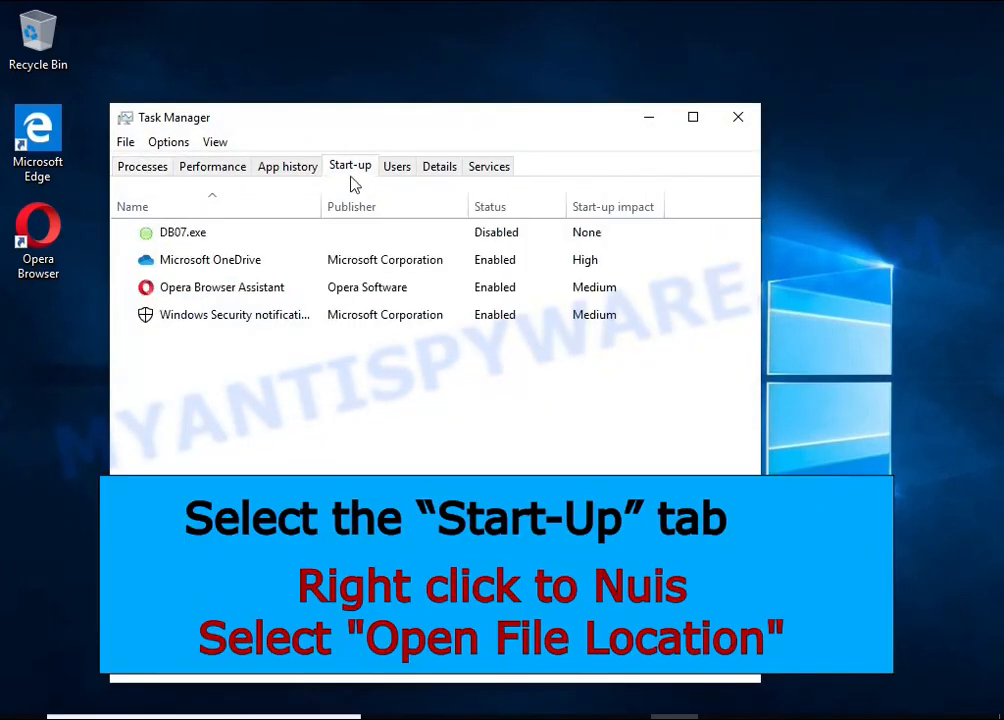
right_click(549, 234)
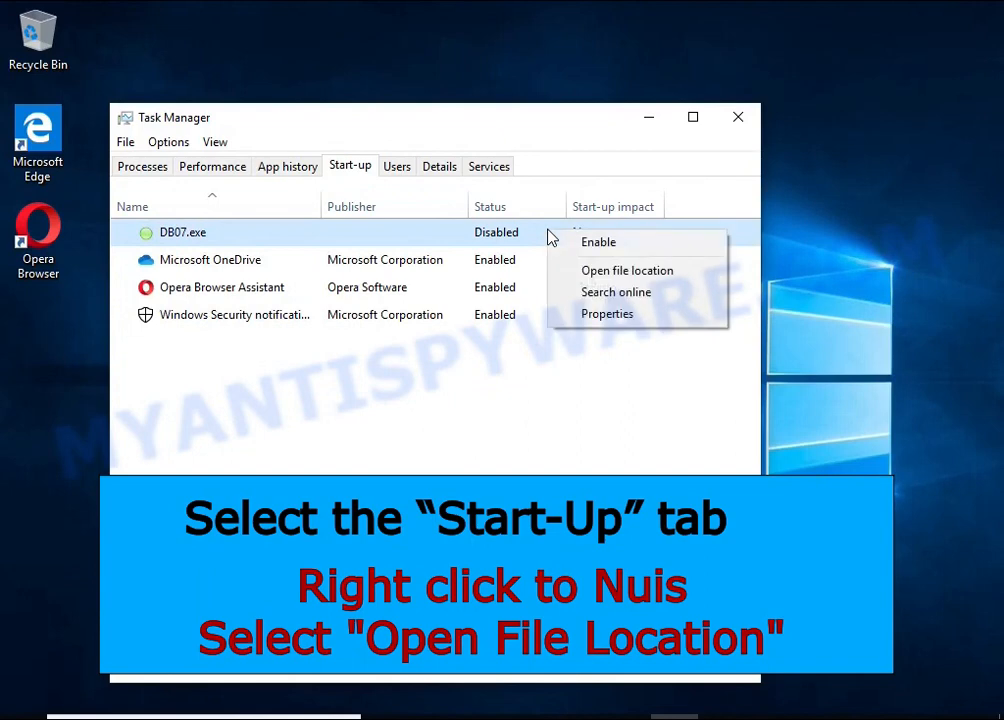
left_click(697, 281)
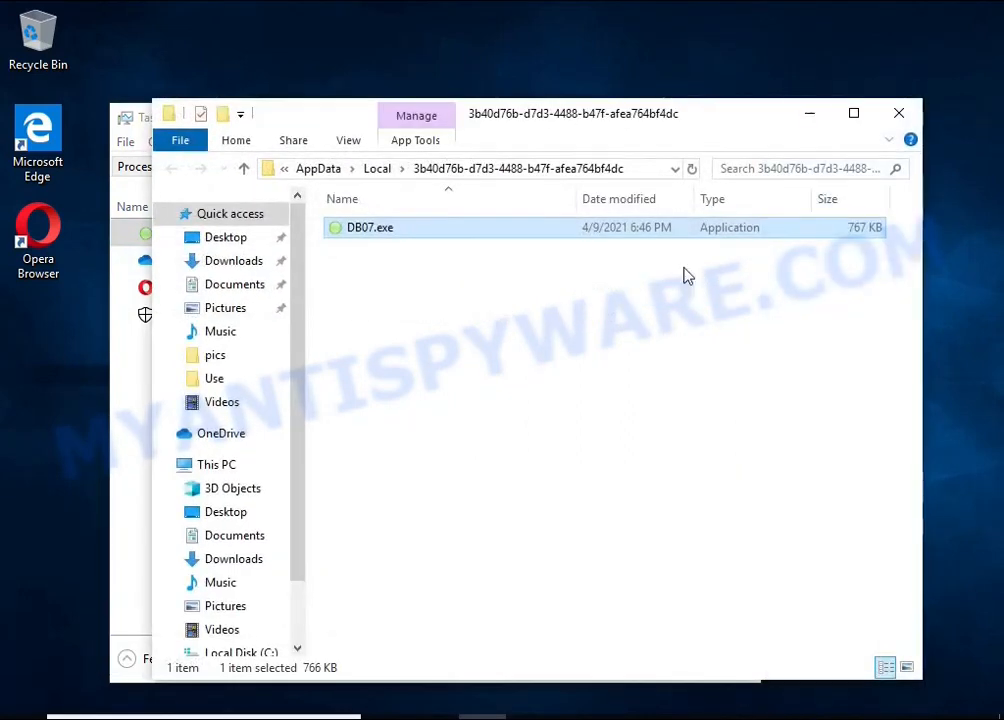
left_click(128, 417)
left_click(737, 118)
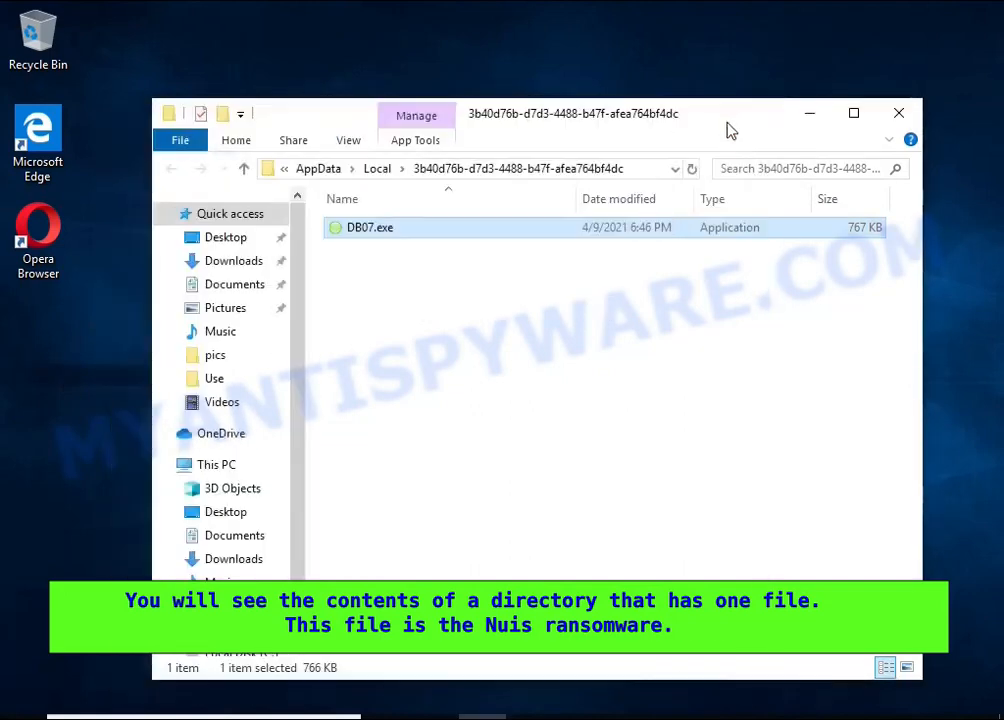
Try to delete DB07.exe from its AppData folder, including a retry
right_click(419, 228)
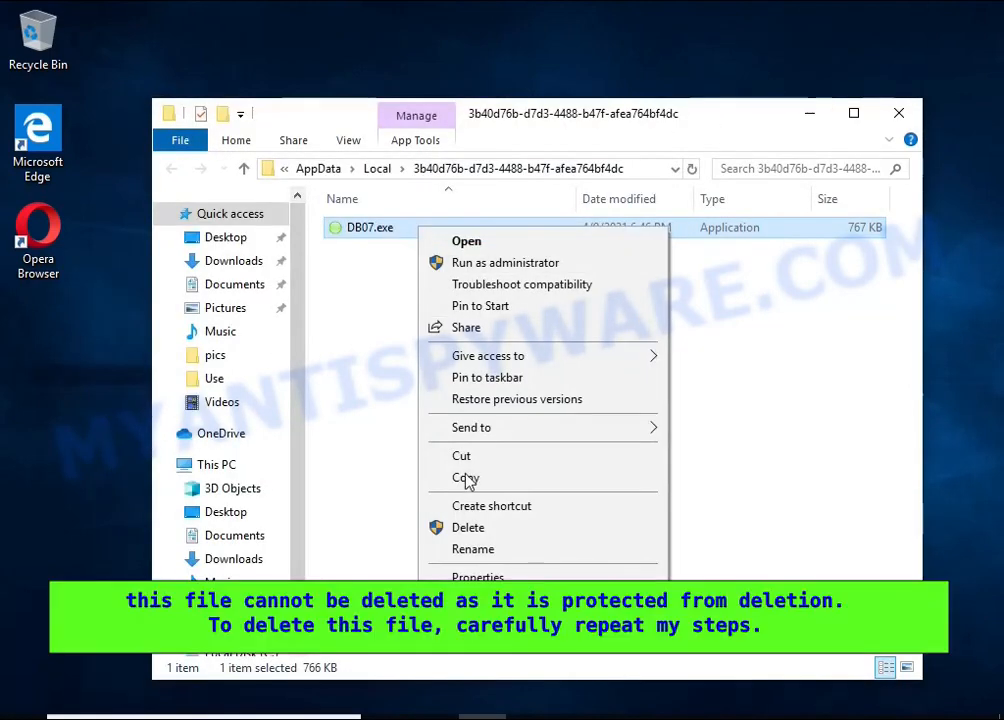
left_click(468, 530)
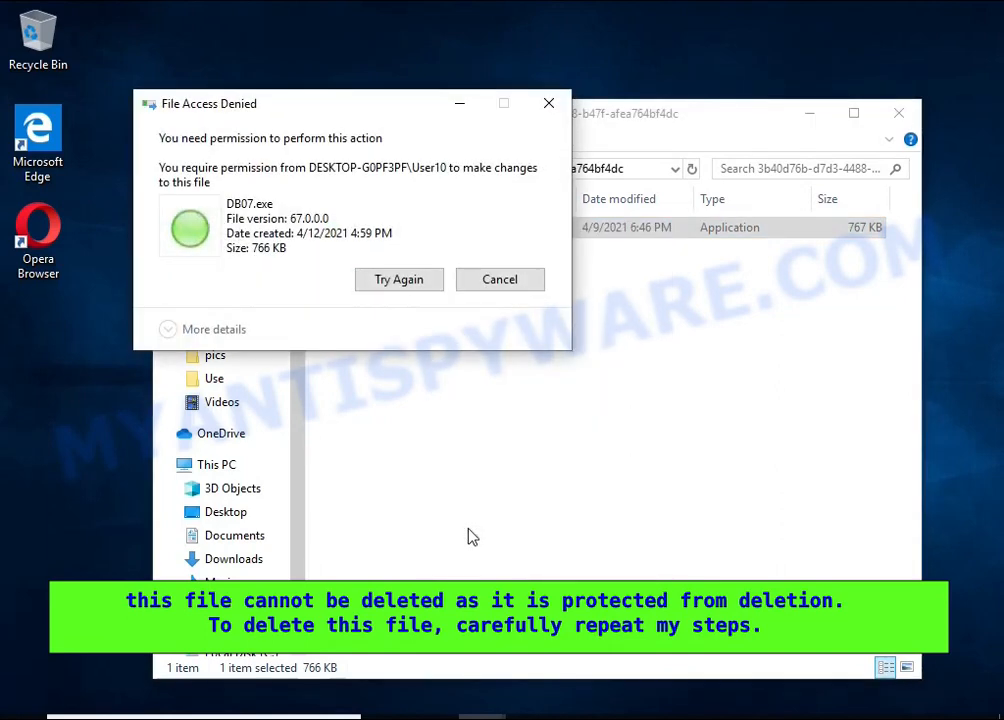
left_click(424, 289)
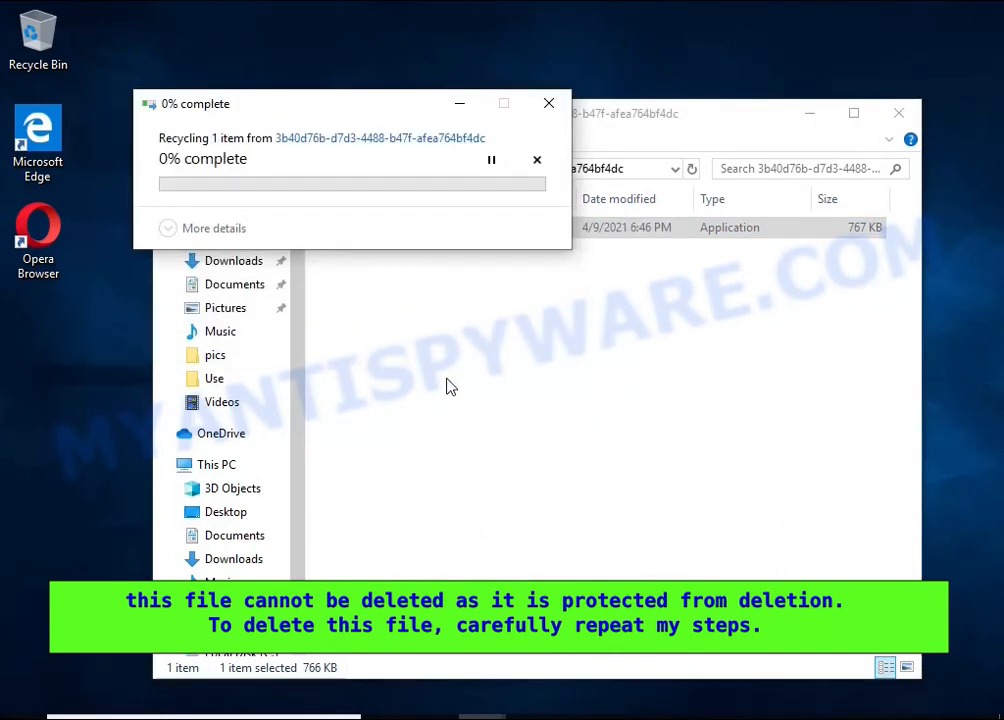
left_click(405, 284)
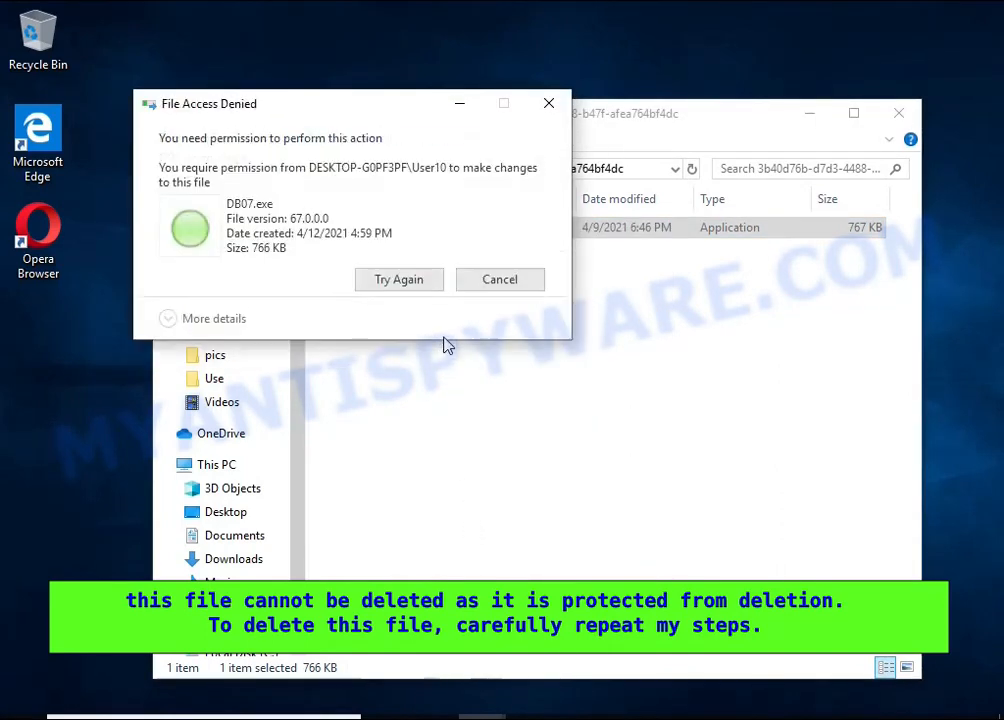
left_click(500, 279)
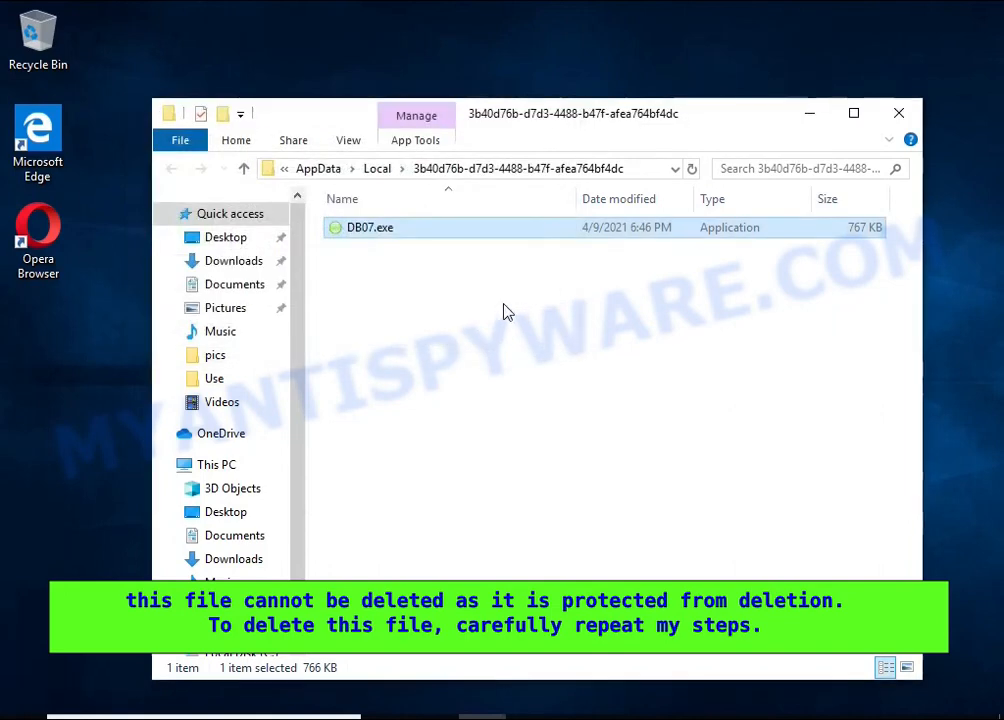
Disable inheritance in the advanced security settings of DB07.exe, converting the inherited permissions into explicit ones
right_click(413, 240)
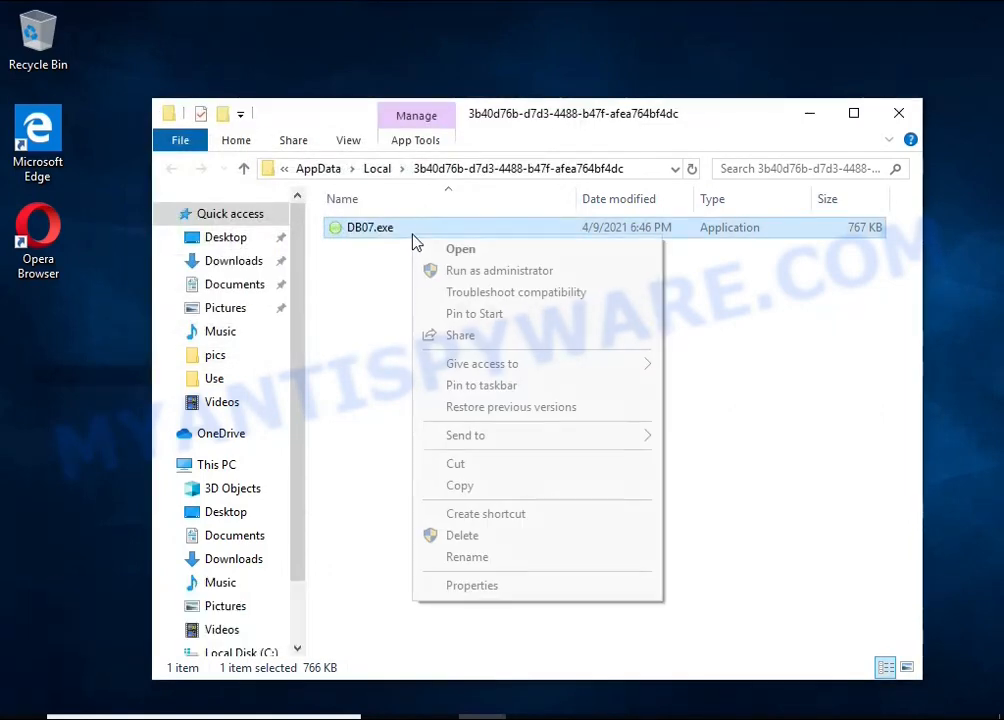
left_click(563, 587)
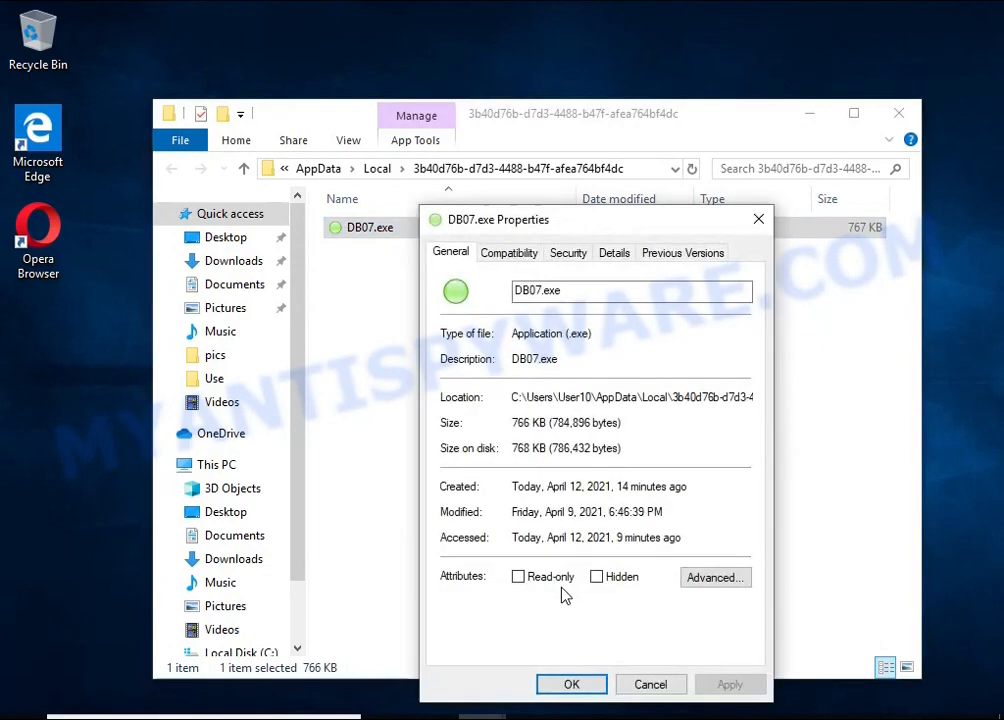
left_click(566, 254)
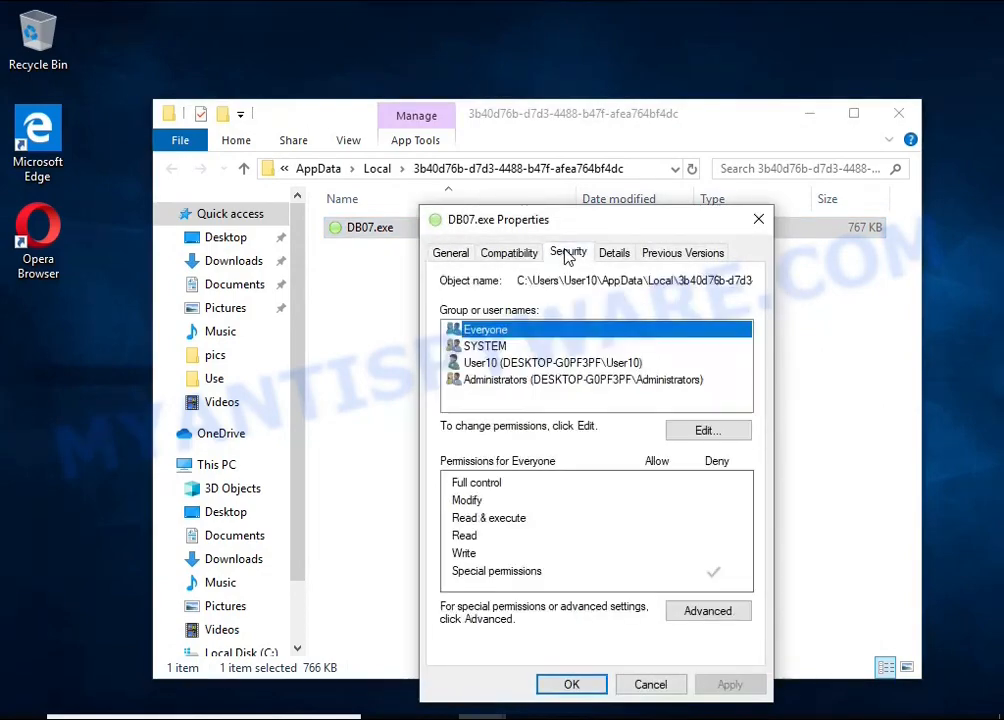
left_click(708, 611)
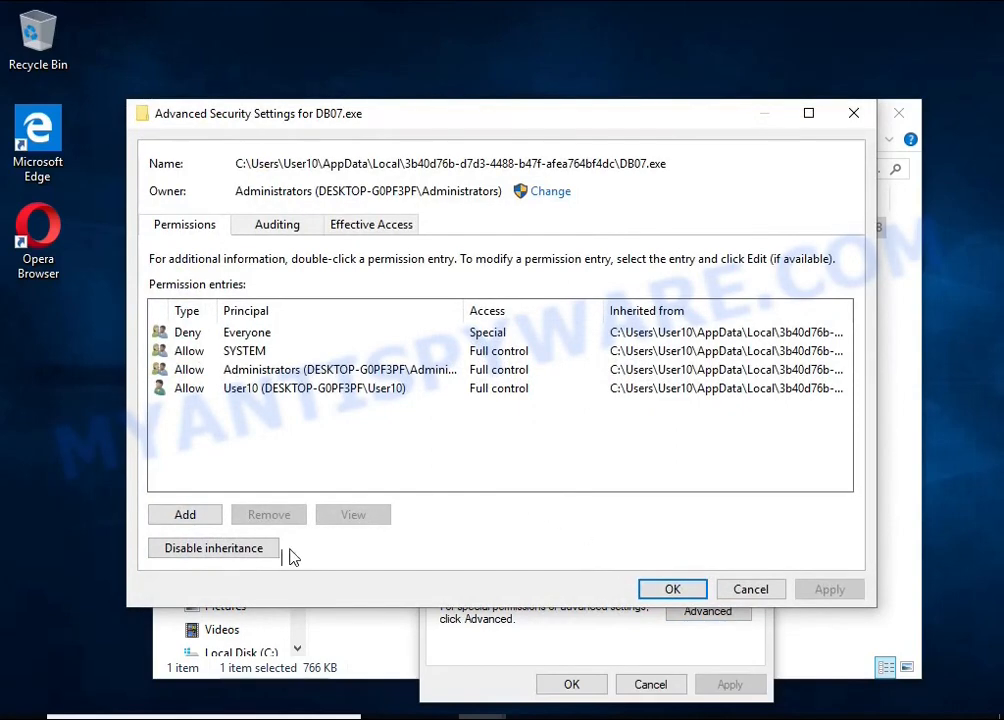
left_click(256, 557)
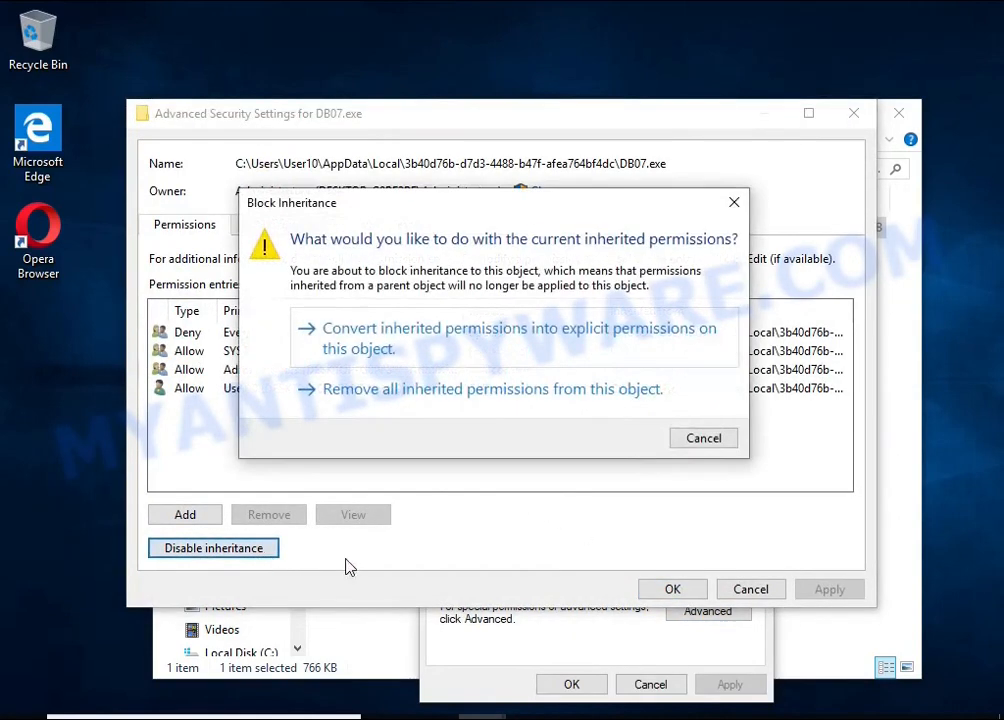
left_click(520, 360)
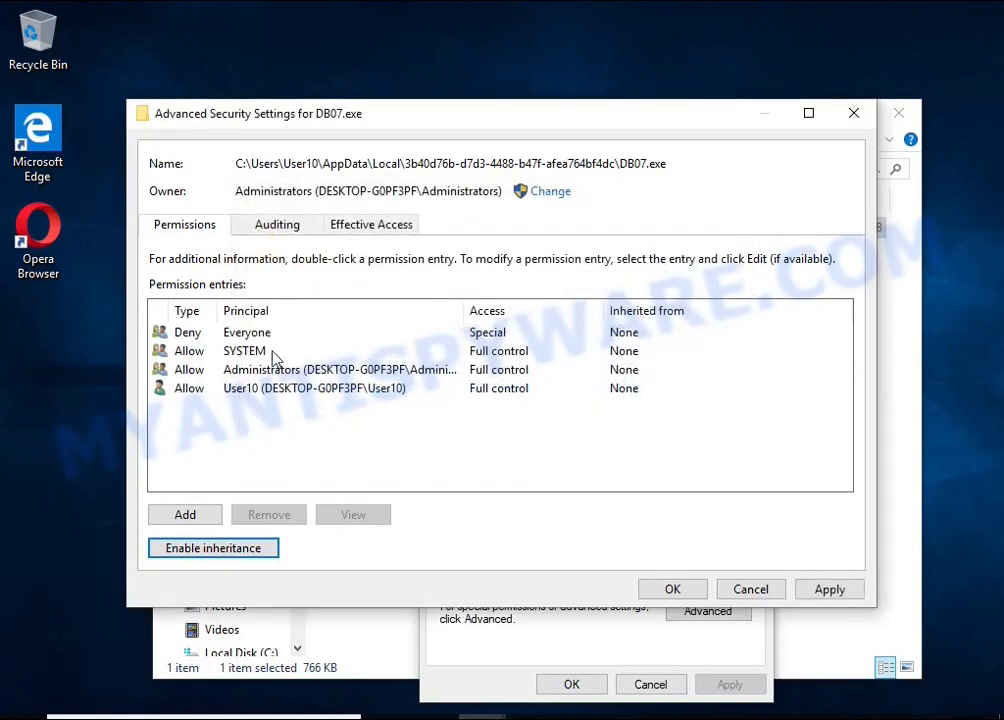
Remove the Deny permission entry for Everyone from DB07.exe and confirm the security and properties dialogs
left_click(246, 334)
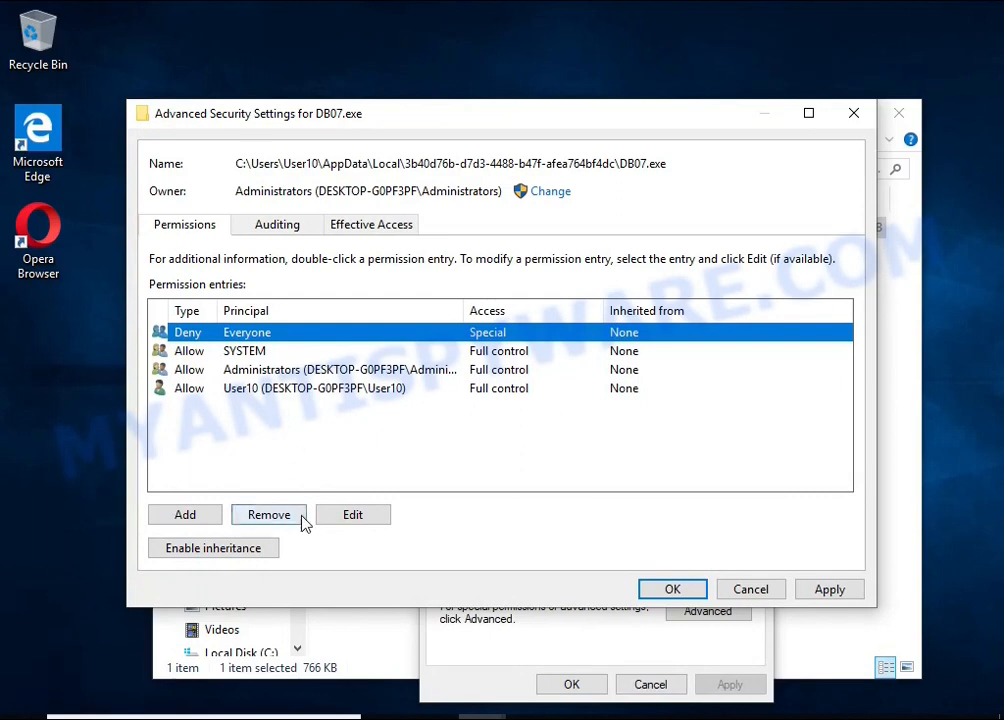
left_click(268, 515)
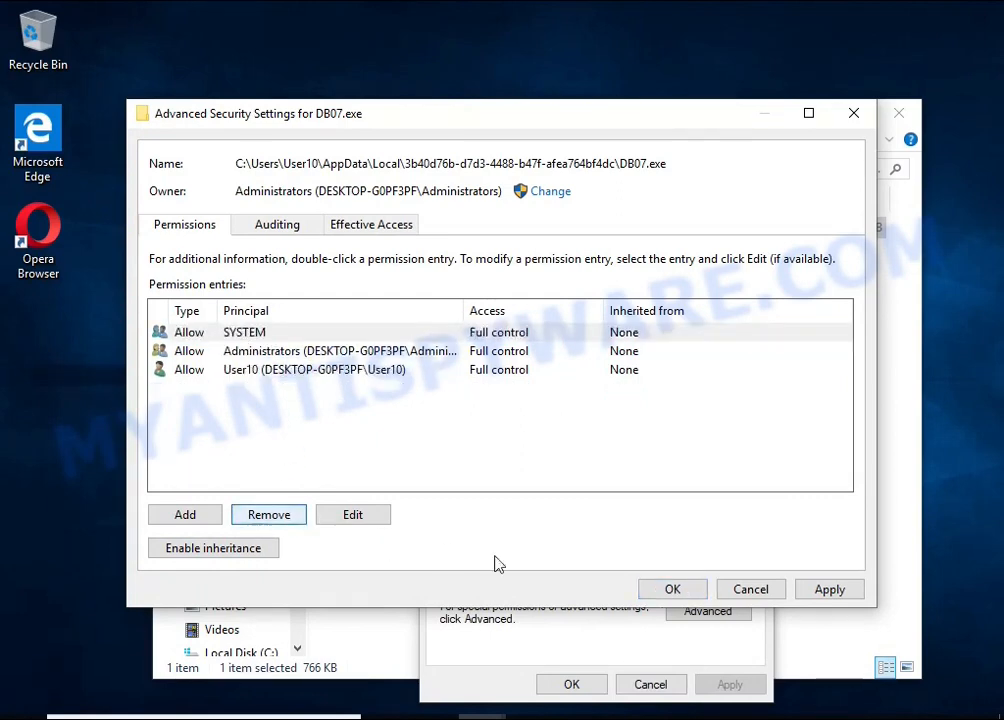
left_click(672, 590)
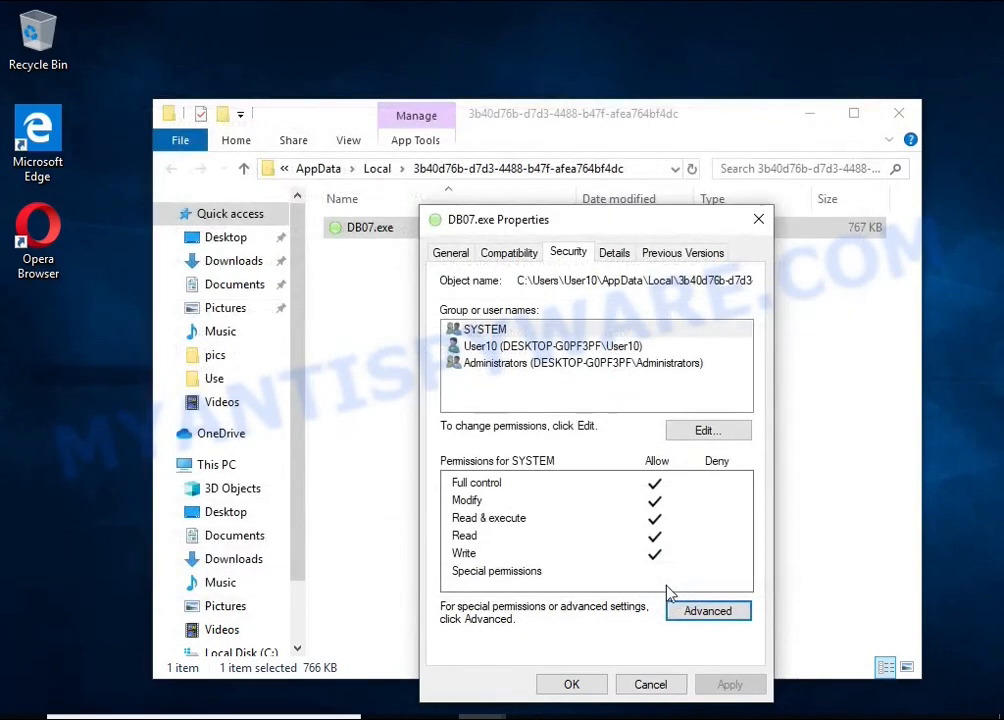
left_click(572, 685)
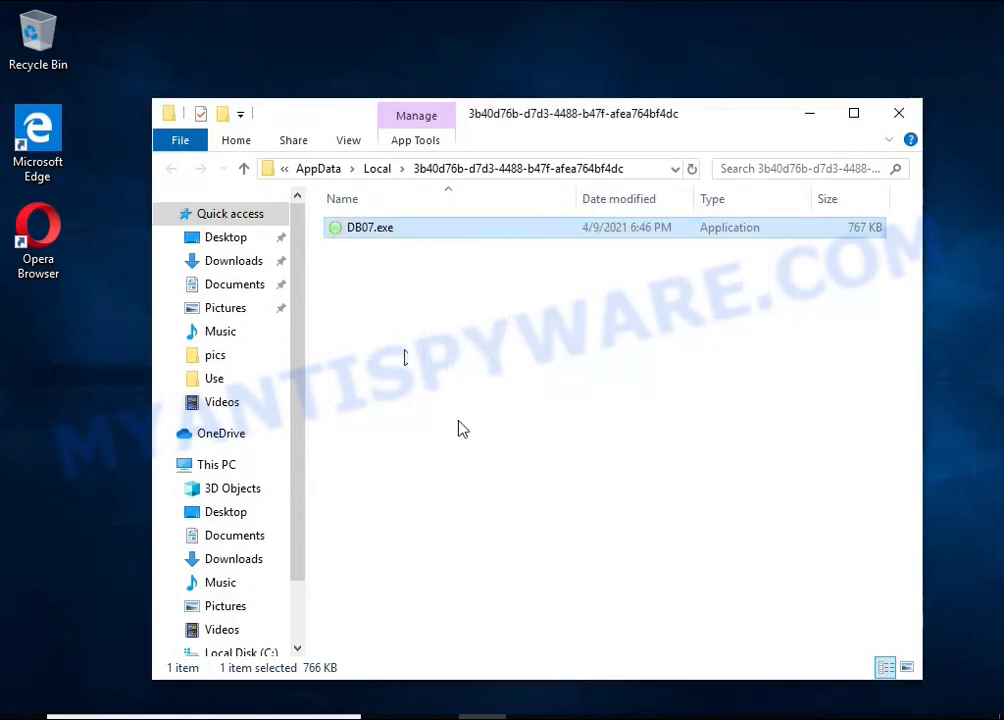
Delete DB07.exe from its folder and close the folder window
right_click(384, 232)
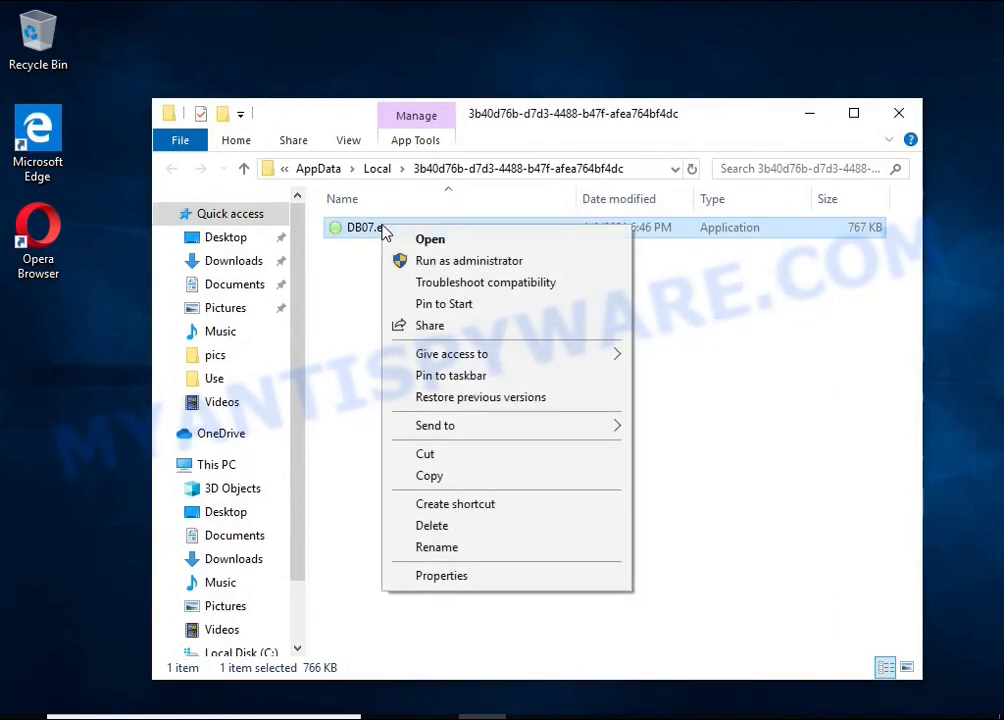
left_click(487, 533)
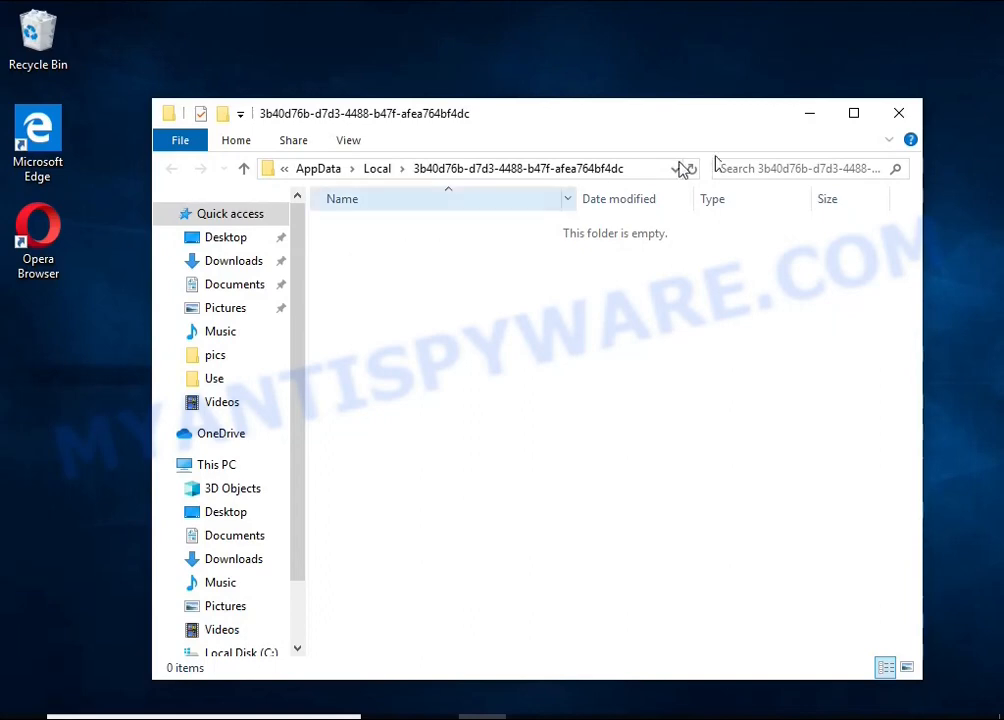
left_click(904, 116)
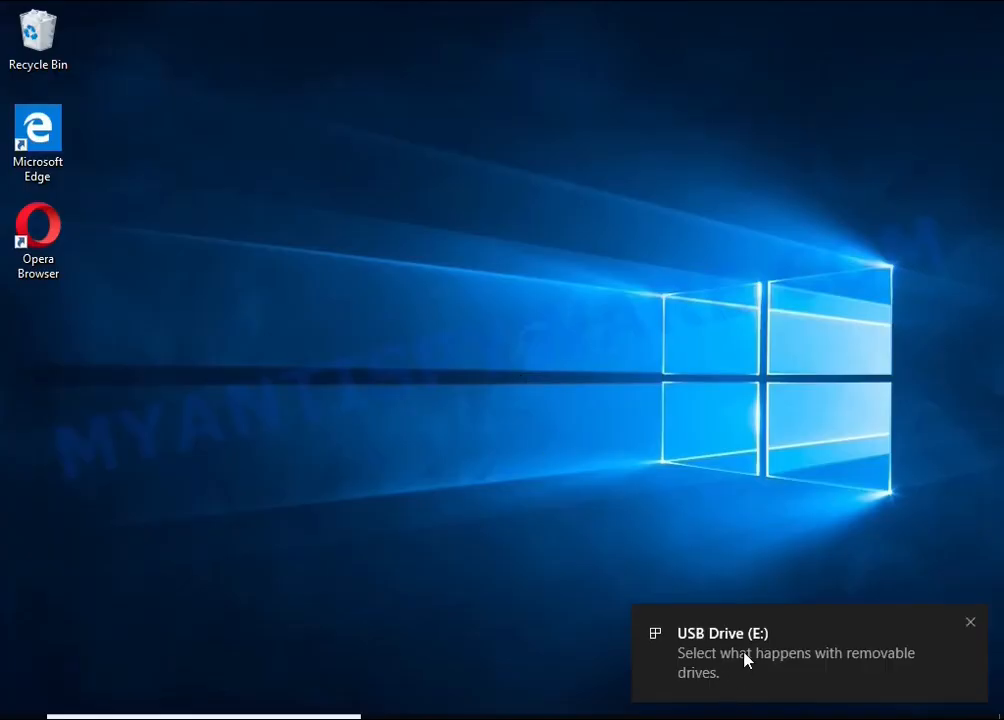
Open the USB drive's folder and run decrypt_STOPDjvu.exe, allowing it to make changes and agreeing to its license terms
left_click(746, 657)
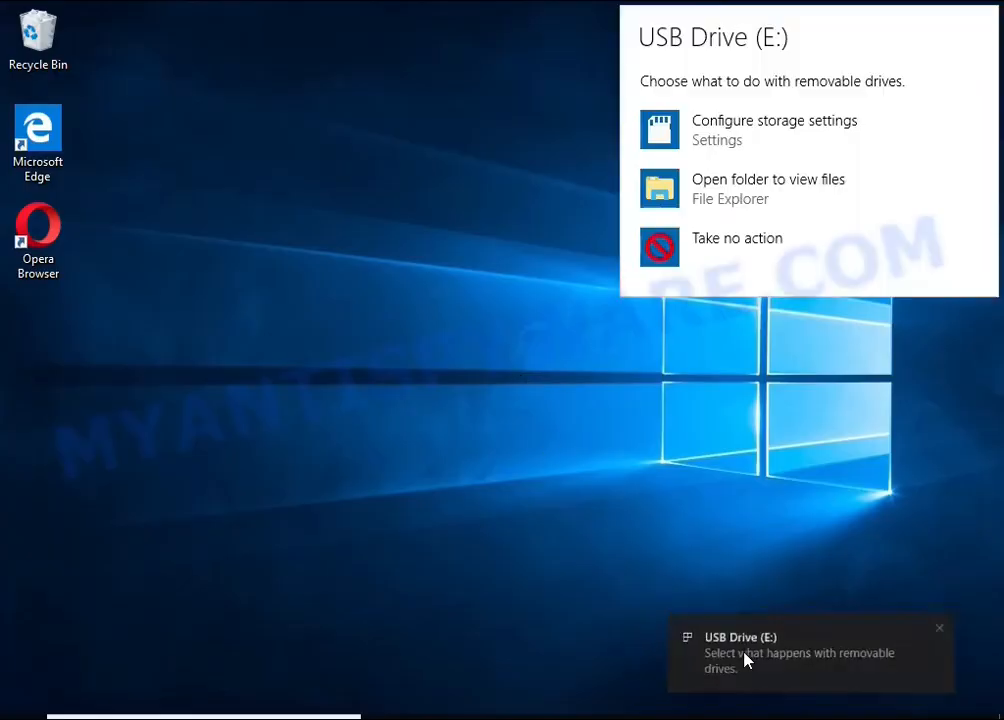
left_click(750, 190)
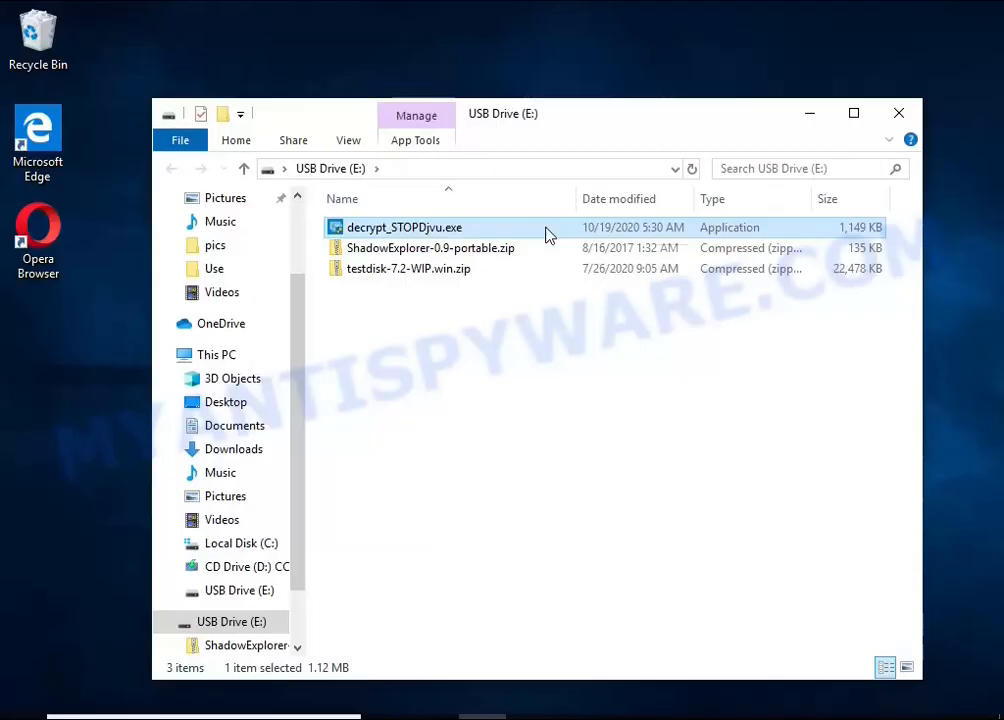
double_click(547, 230)
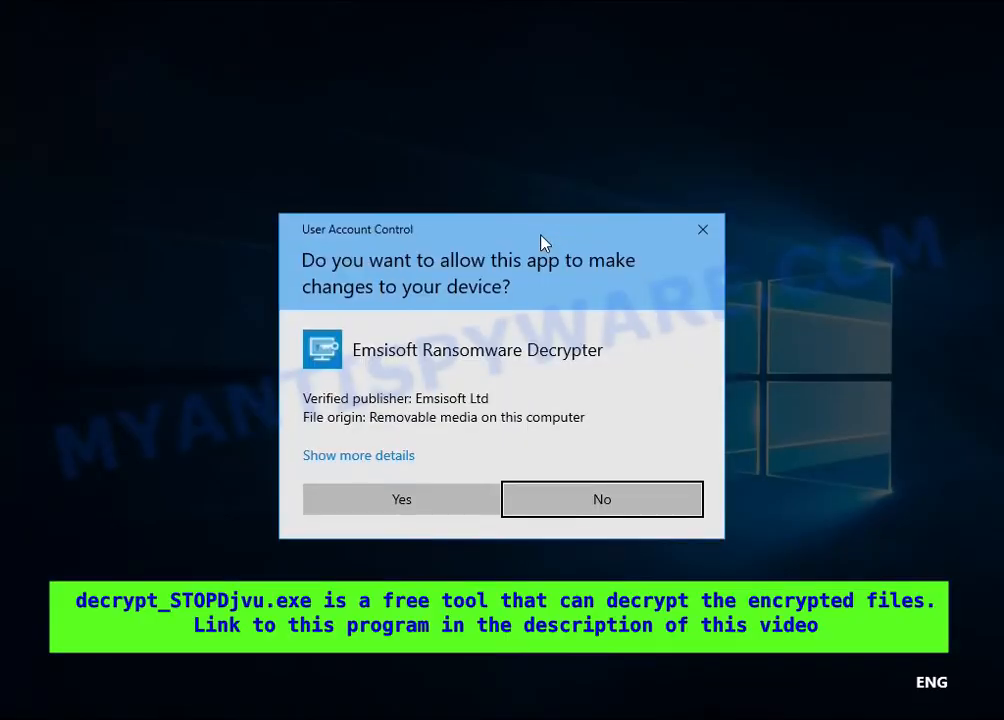
left_click(439, 506)
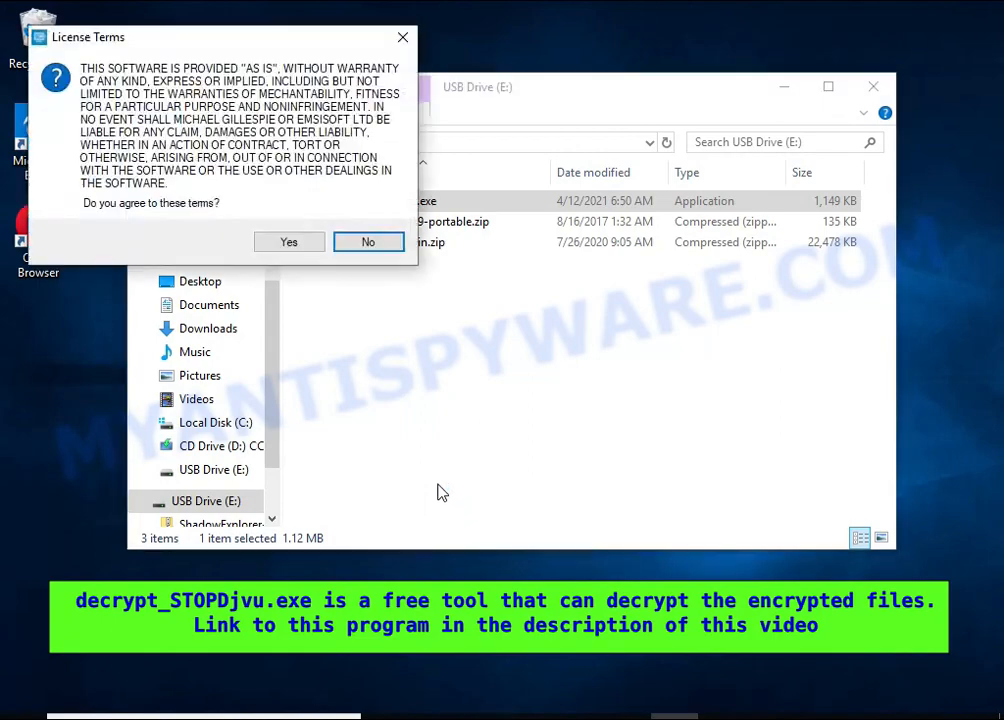
left_click(289, 243)
left_click(571, 498)
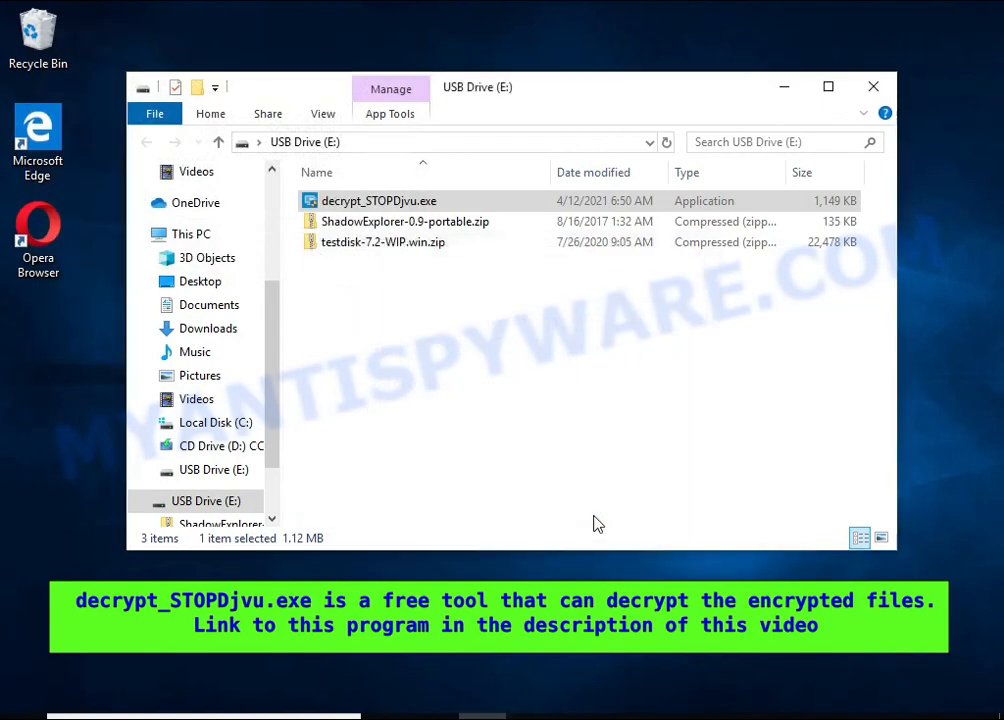
left_click(563, 463)
left_click(649, 447)
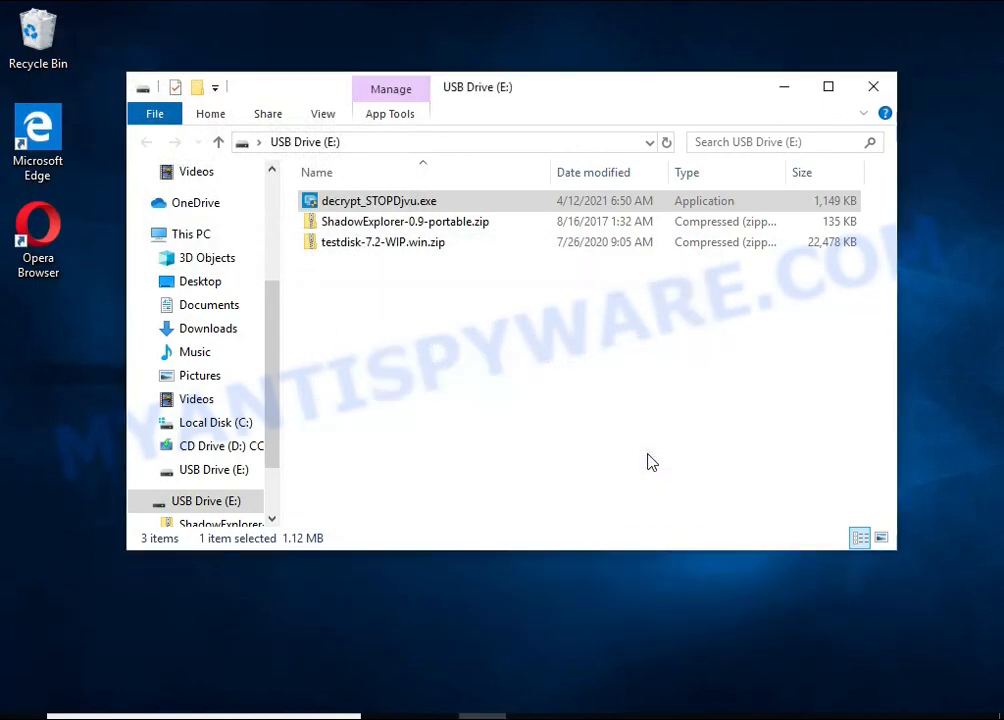
Minimize the USB drive's folder window and remove E:\ from the decryptor's object list
left_click(858, 202)
left_click(784, 86)
left_click_drag(464, 55, 609, 124)
left_click(277, 281)
left_click(420, 507)
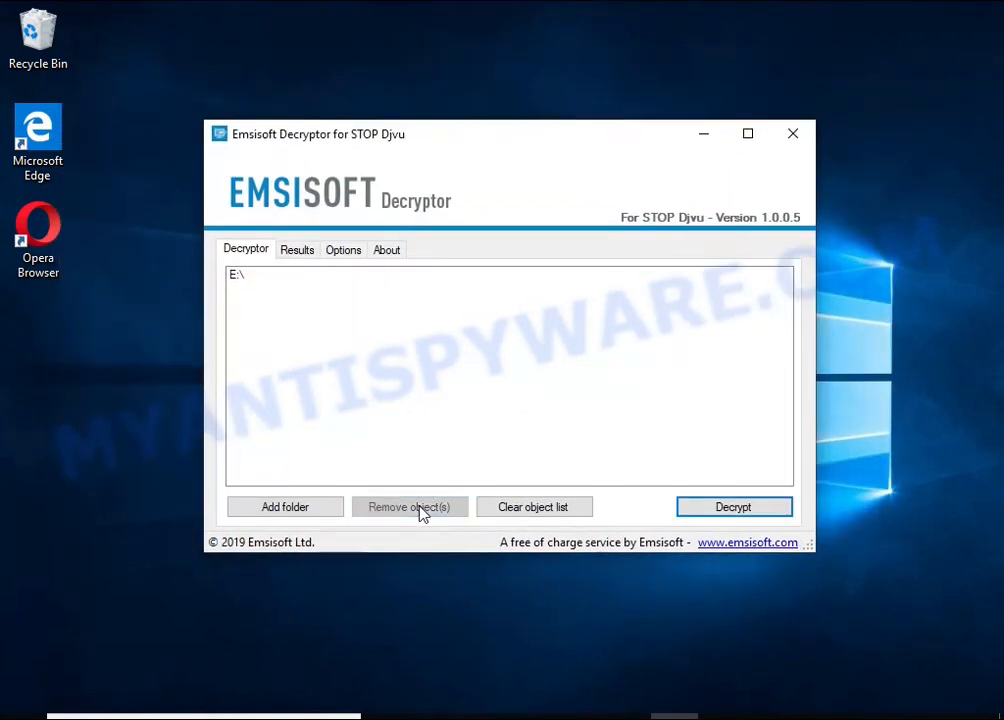
left_click(285, 278)
left_click(374, 507)
Add the Documents and Pictures folders to the decryptor's object list and start decrypting them
left_click(284, 507)
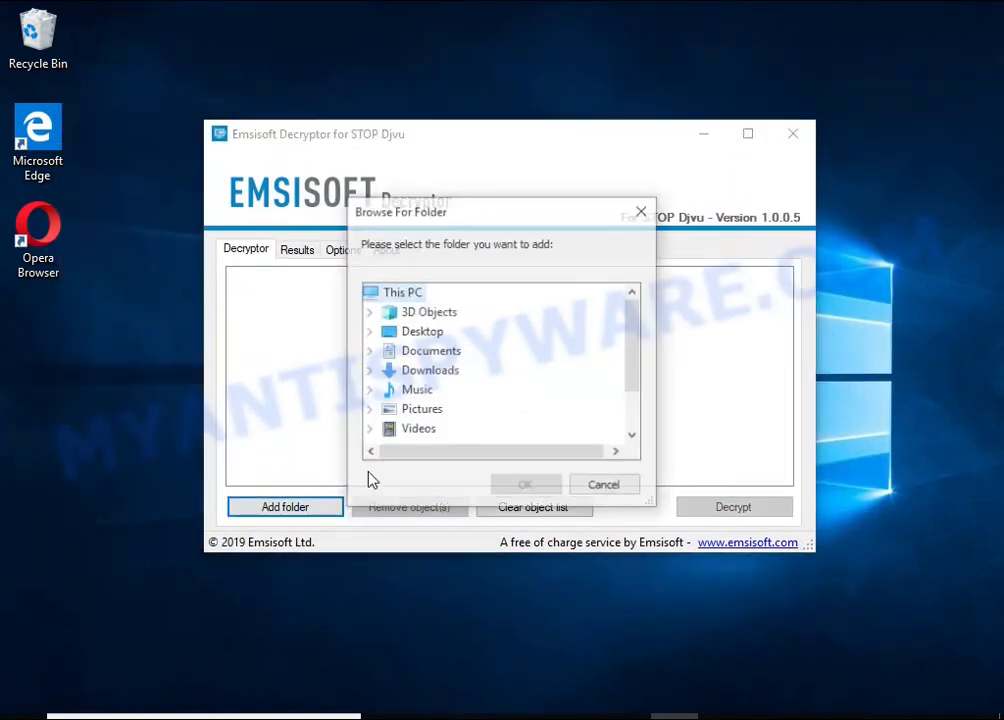
left_click(428, 351)
left_click(500, 486)
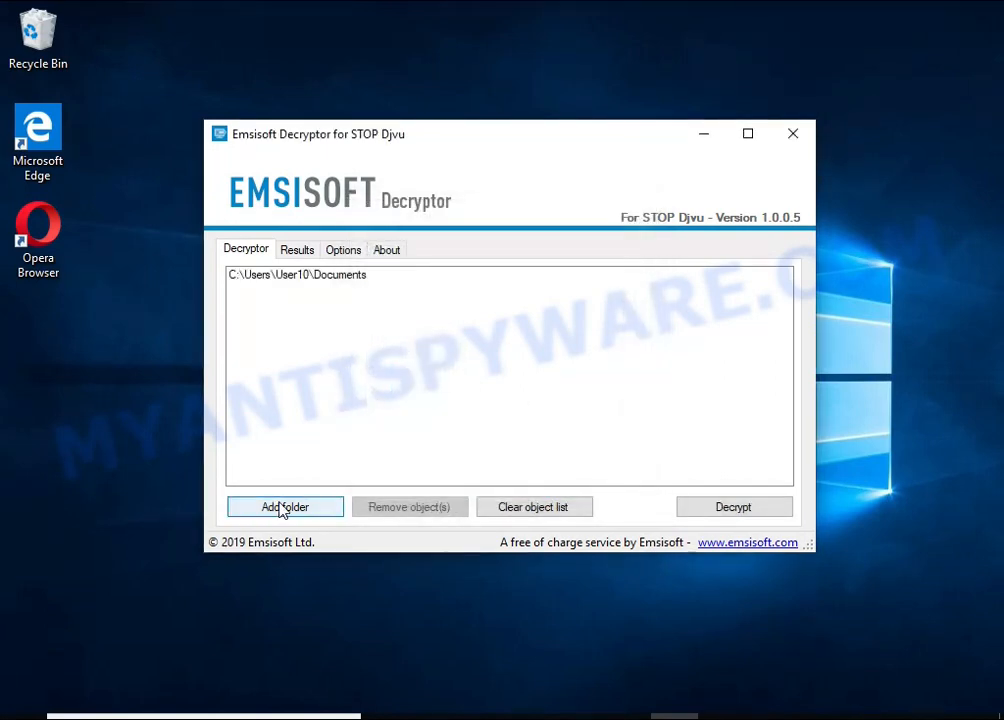
left_click(280, 506)
left_click(421, 410)
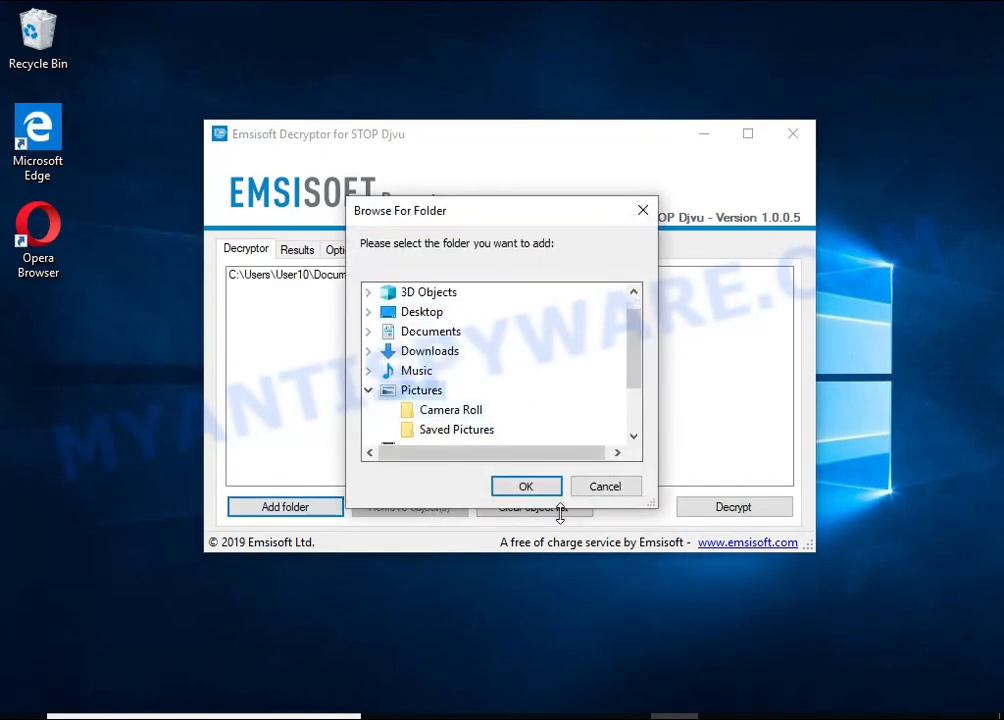
left_click(526, 486)
left_click(350, 290)
left_click(343, 277)
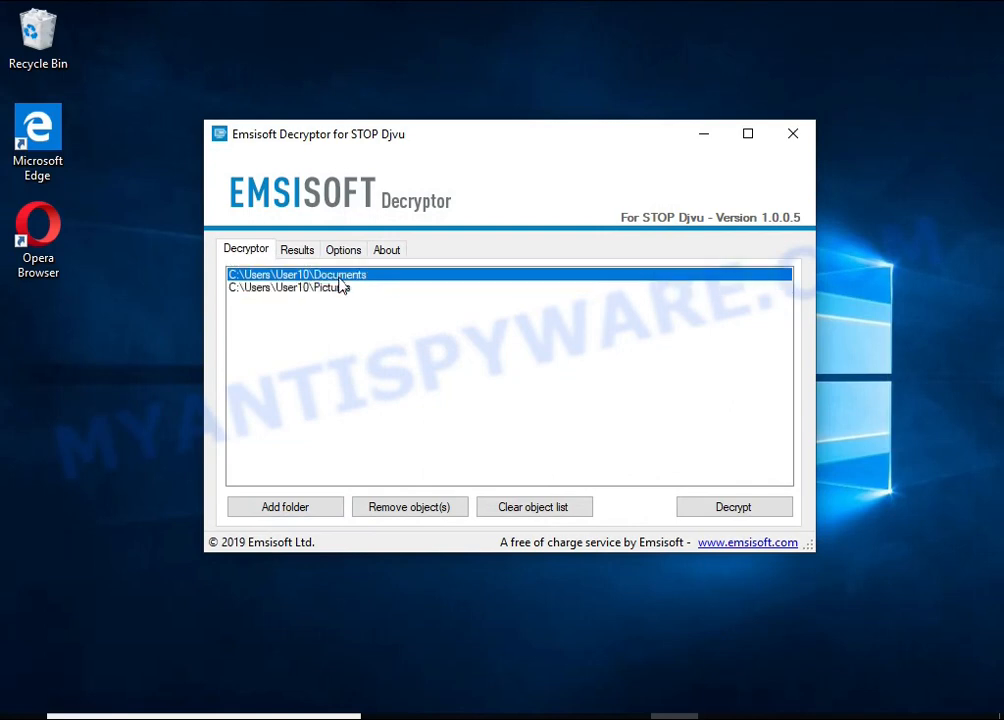
left_click(716, 513)
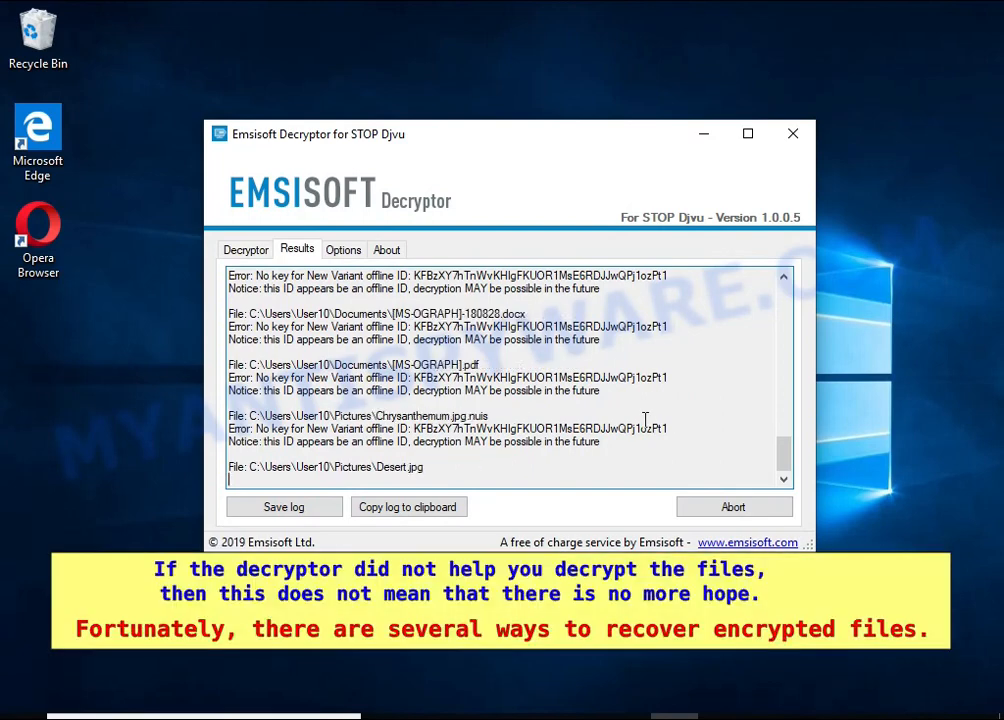
Examine the offline ID error and notice for Tulips.jpg.nuis in the results log, and close the decryptor
left_click_drag(372, 415, 440, 415)
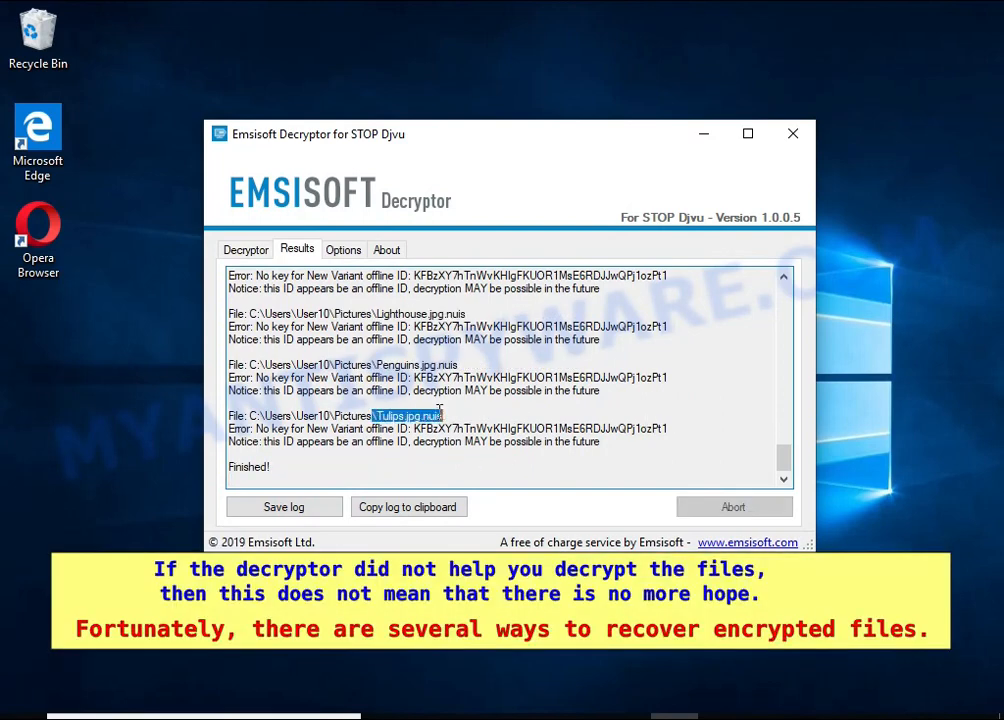
double_click(652, 427)
double_click(380, 441)
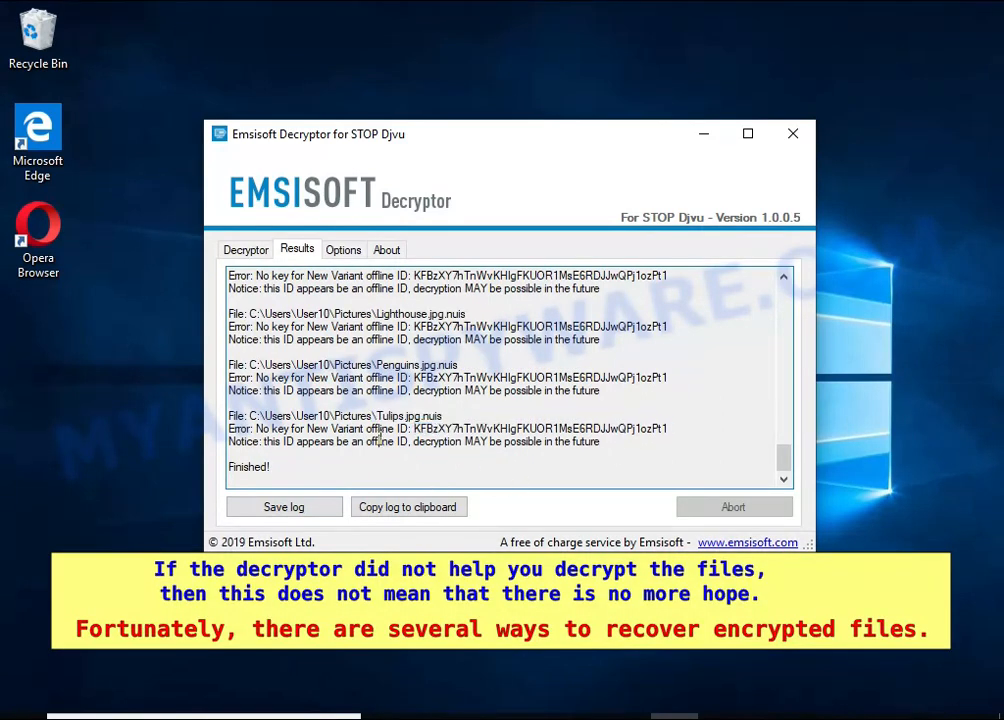
left_click(437, 441)
double_click(446, 441)
double_click(469, 441)
left_click(506, 441)
double_click(527, 442)
double_click(582, 441)
left_click(793, 134)
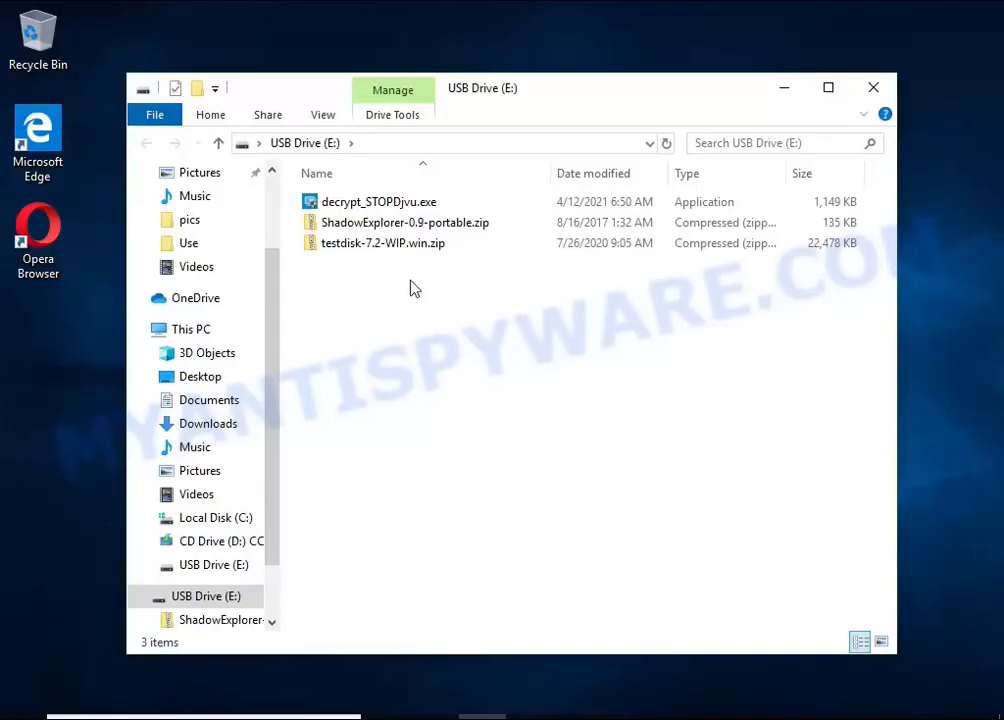
Extract ShadowExplorer-0.9-portable.zip to its own folder on the USB drive and close the drive's original window
left_click(432, 228)
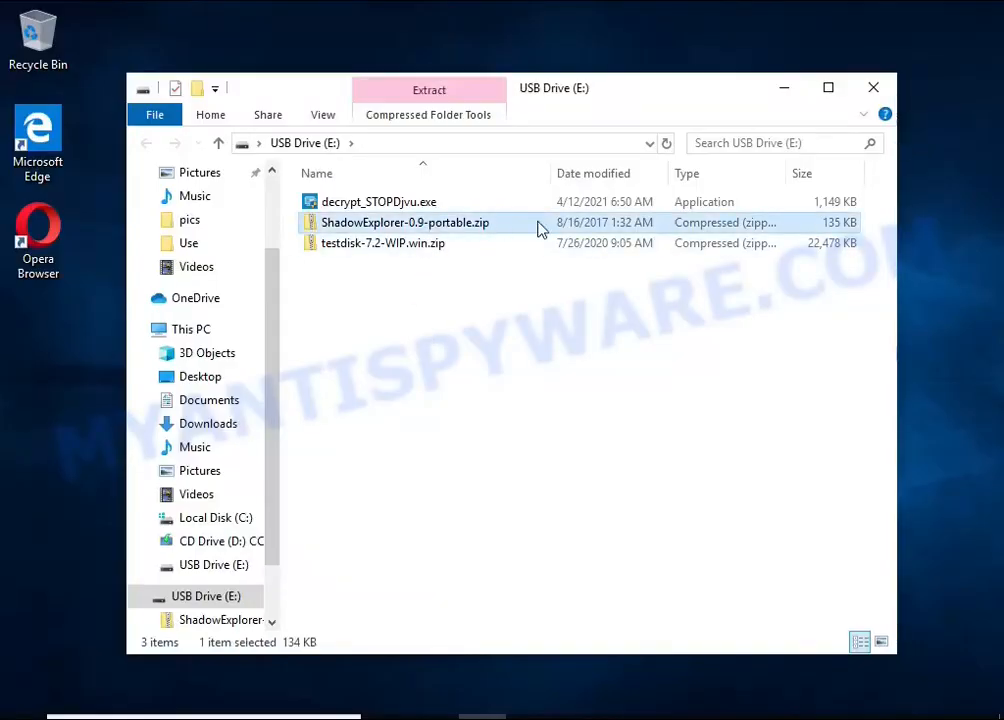
right_click(538, 230)
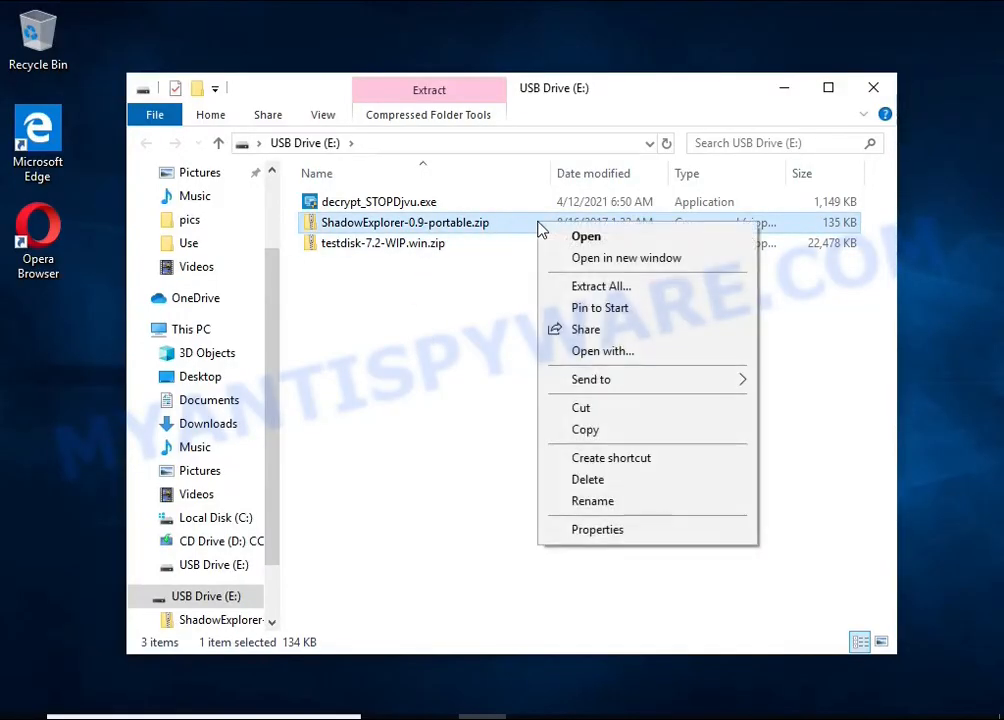
left_click(677, 292)
left_click(688, 551)
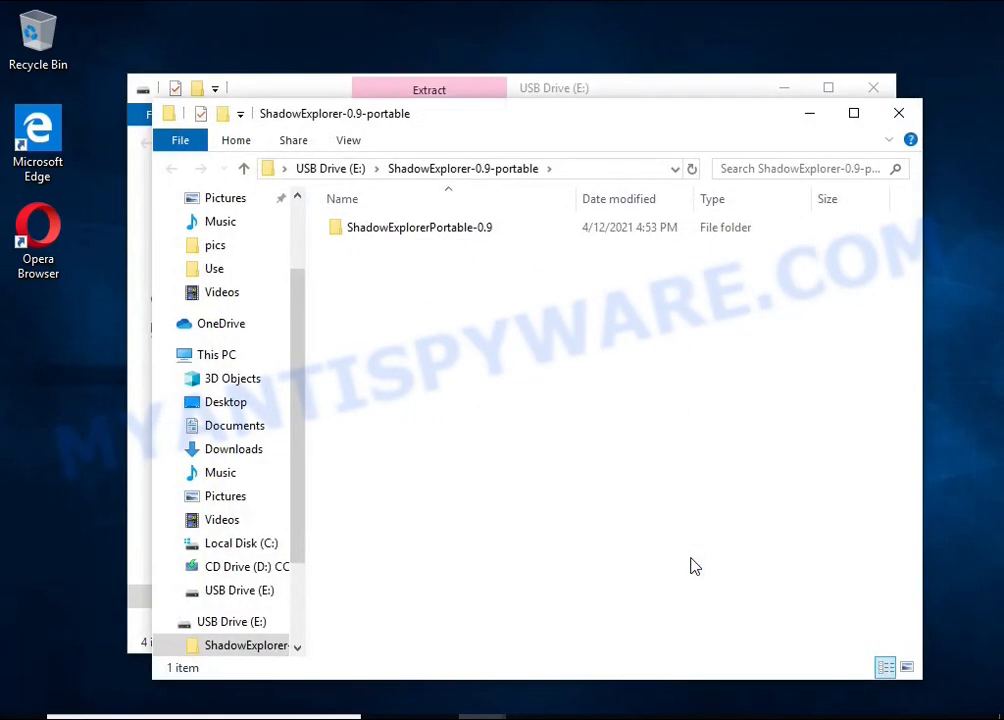
left_click(873, 87)
Run ShadowExplorerPortable.exe from the ShadowExplorerPortable-0.9 folder and allow it to make changes
double_click(531, 233)
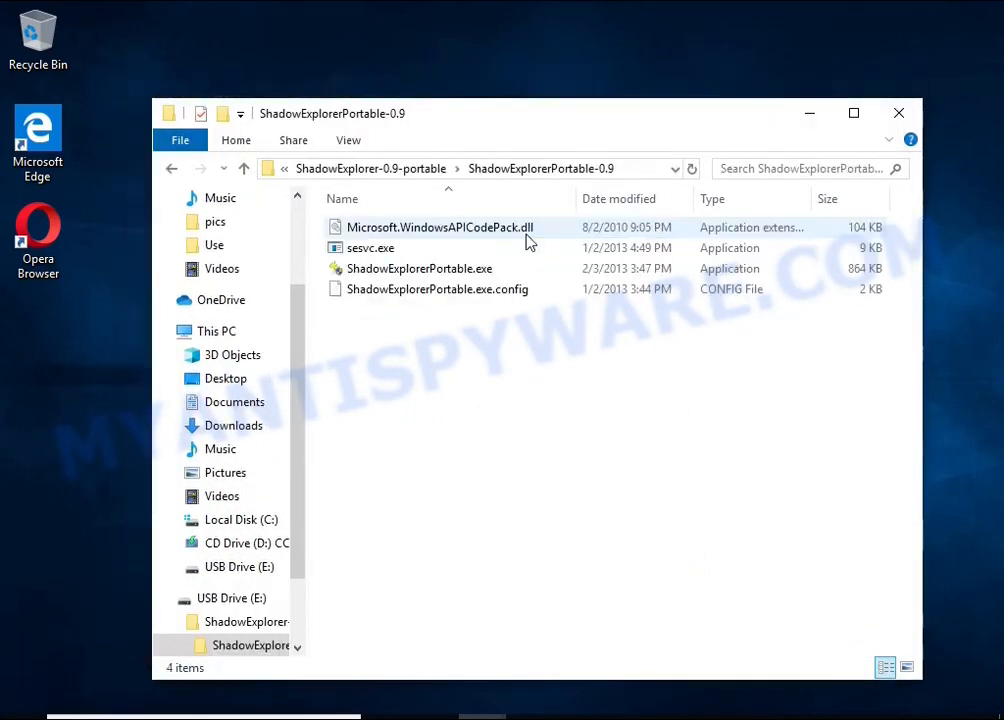
double_click(543, 270)
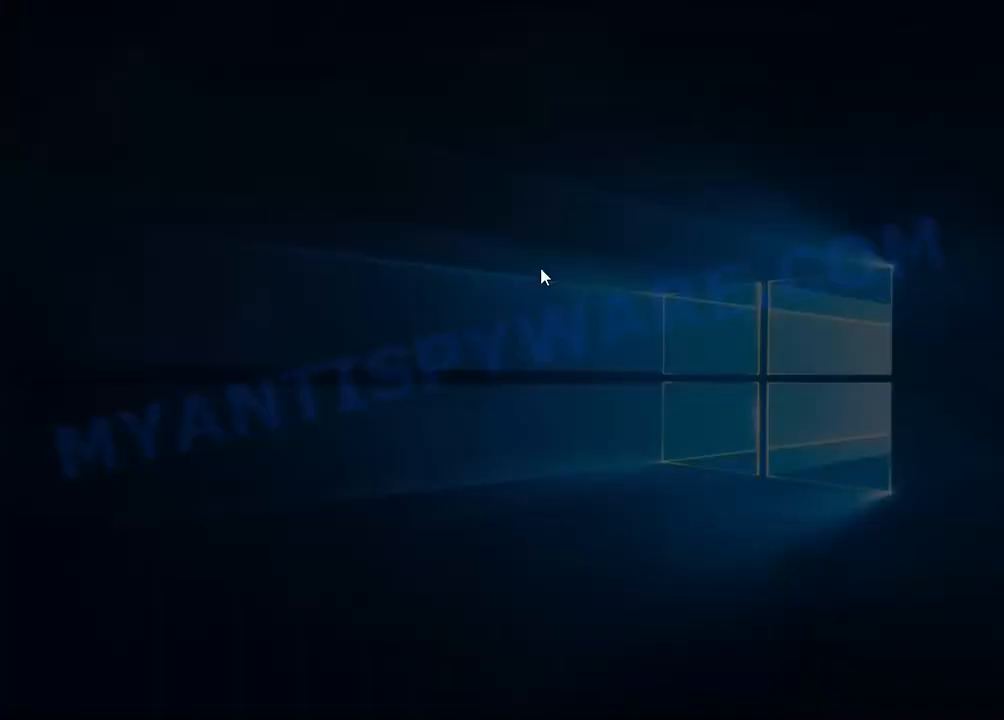
left_click(388, 515)
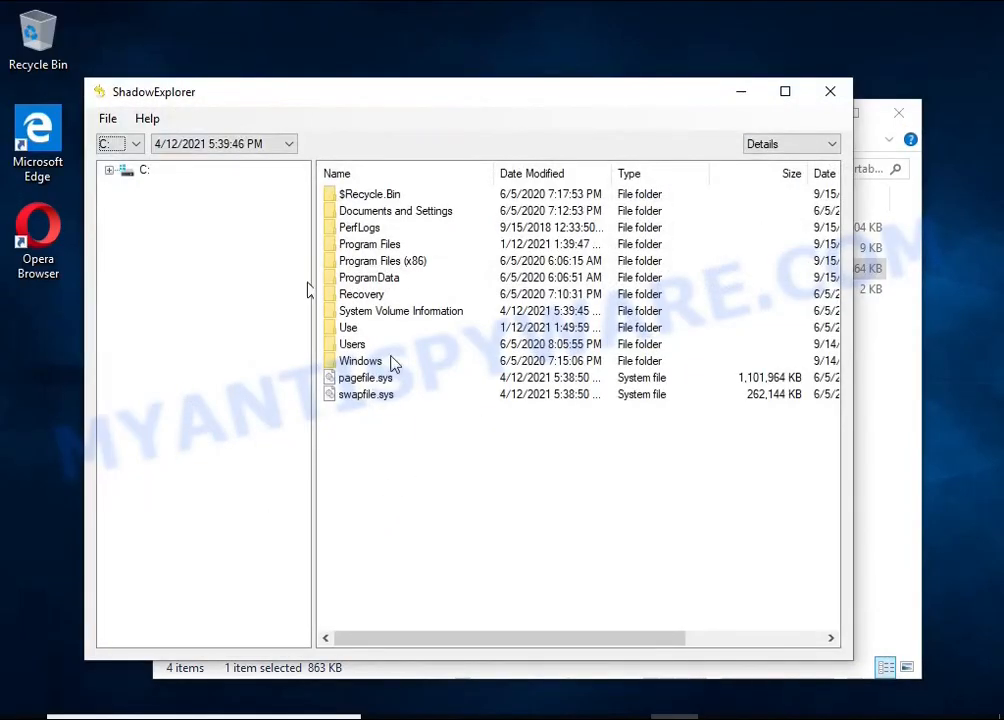
Choose the 4/12/2021 5:40:04 PM shadow copy of drive C: and open its Users\User10\Documents folder
left_click(197, 150)
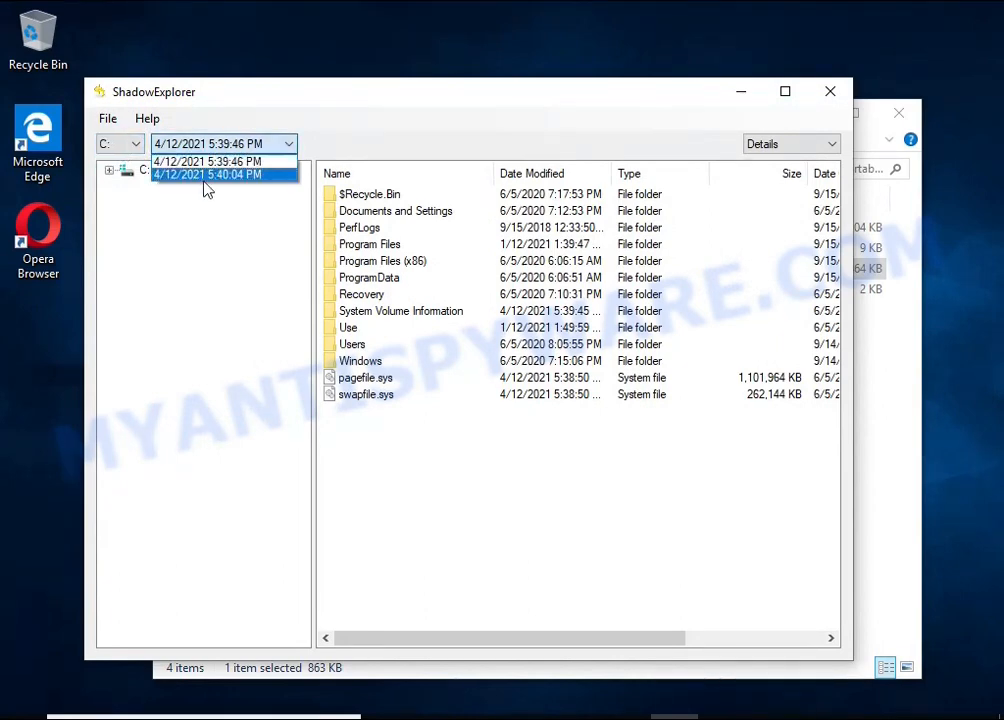
left_click(206, 176)
double_click(360, 346)
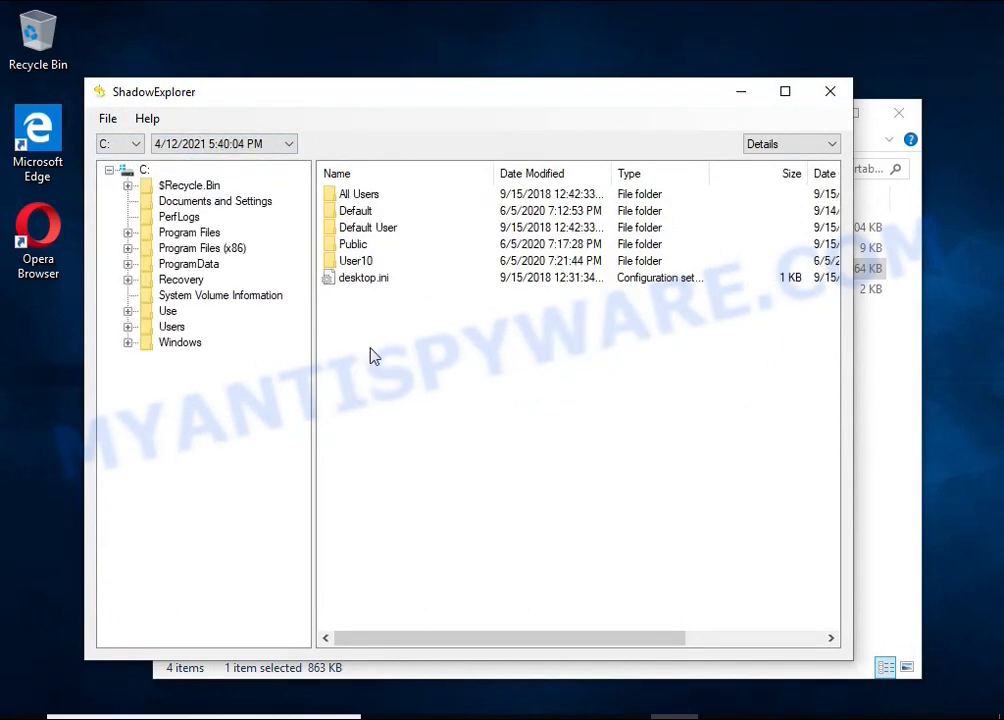
double_click(338, 262)
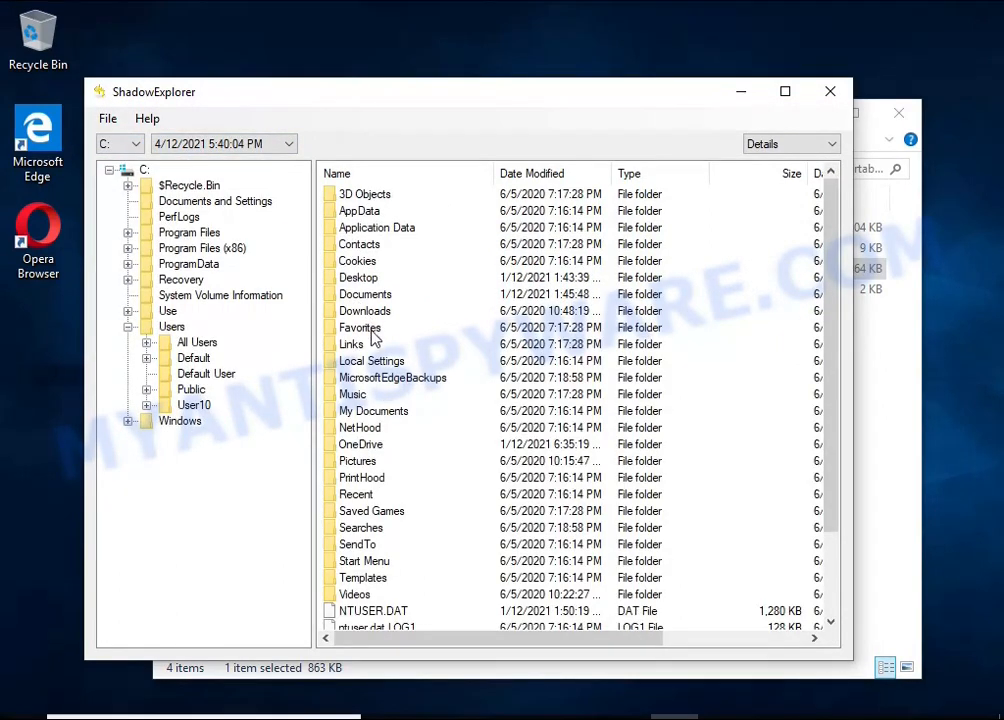
double_click(360, 296)
Export the Microsoft Word 2016 For Max PDF from the shadow copy's Documents folder to USB Drive (E:)
left_click(362, 296)
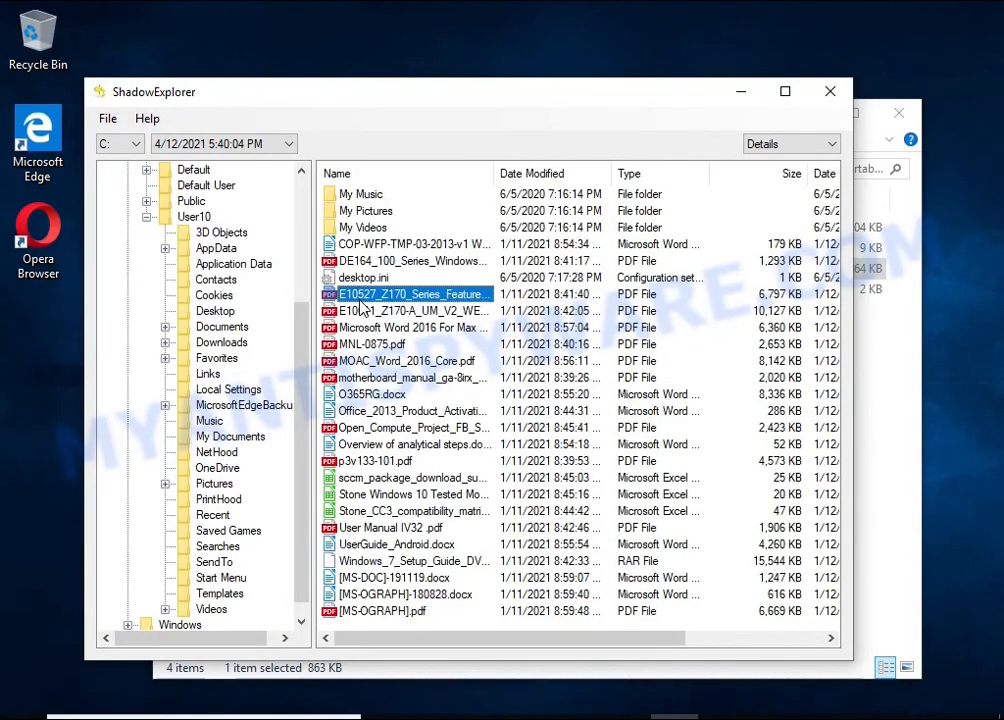
left_click(366, 327)
left_click(375, 395)
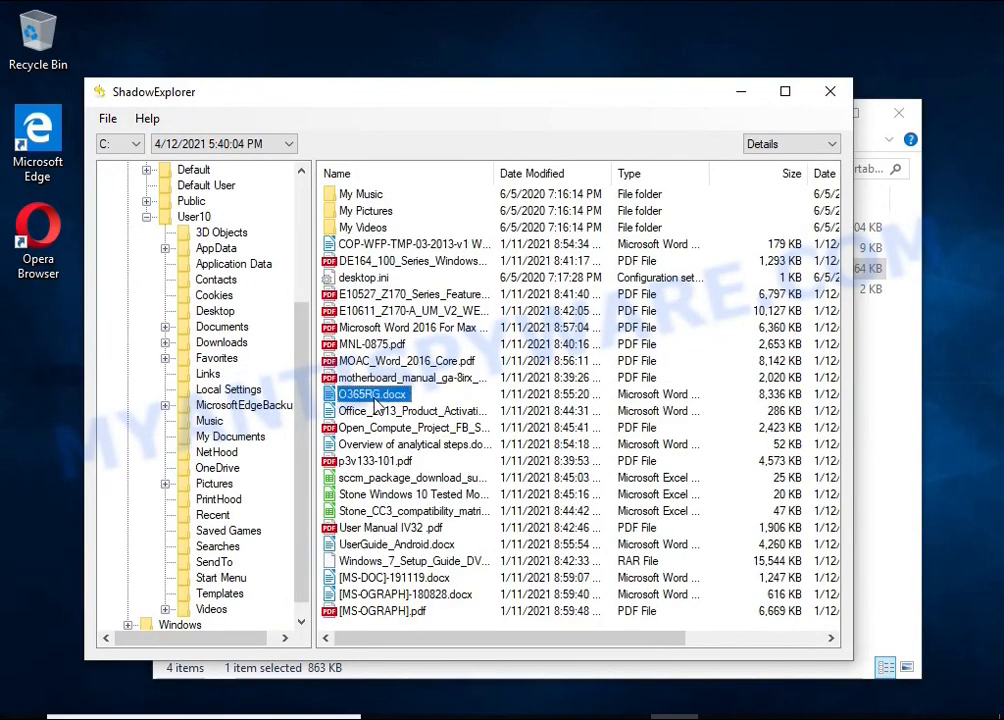
left_click(363, 344)
left_click(362, 325)
right_click(362, 327)
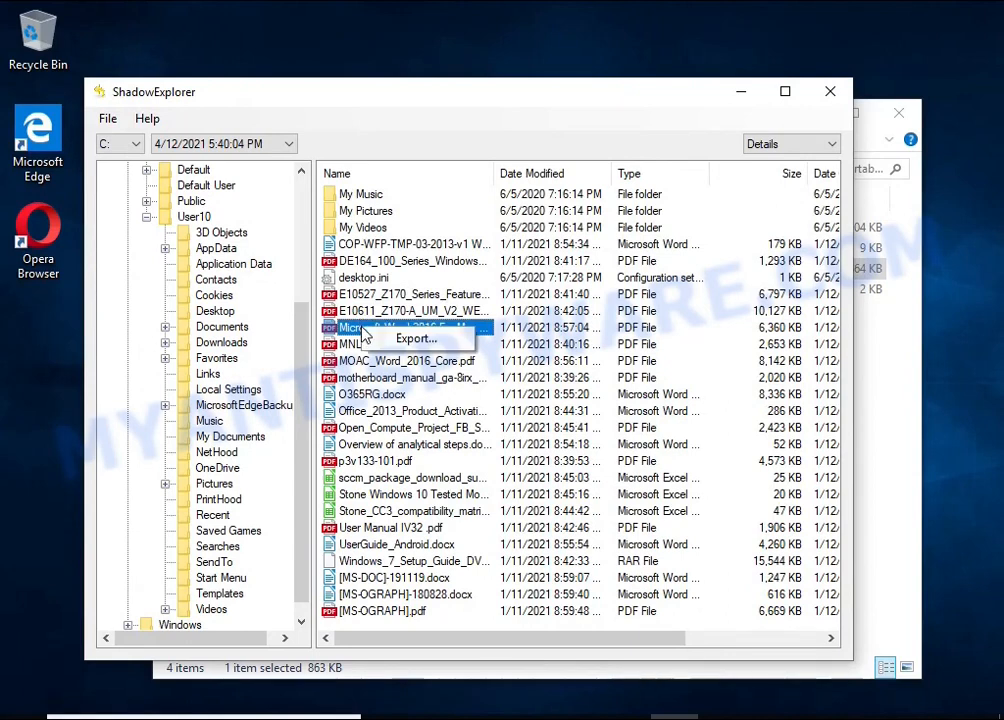
left_click(438, 342)
left_click(436, 393)
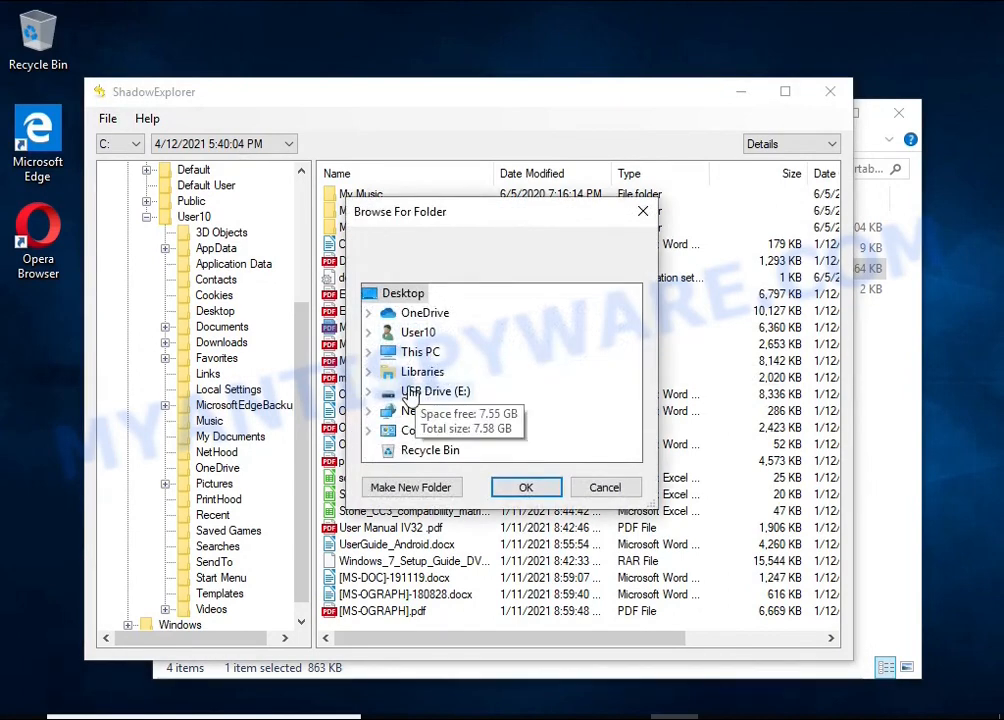
left_click(525, 487)
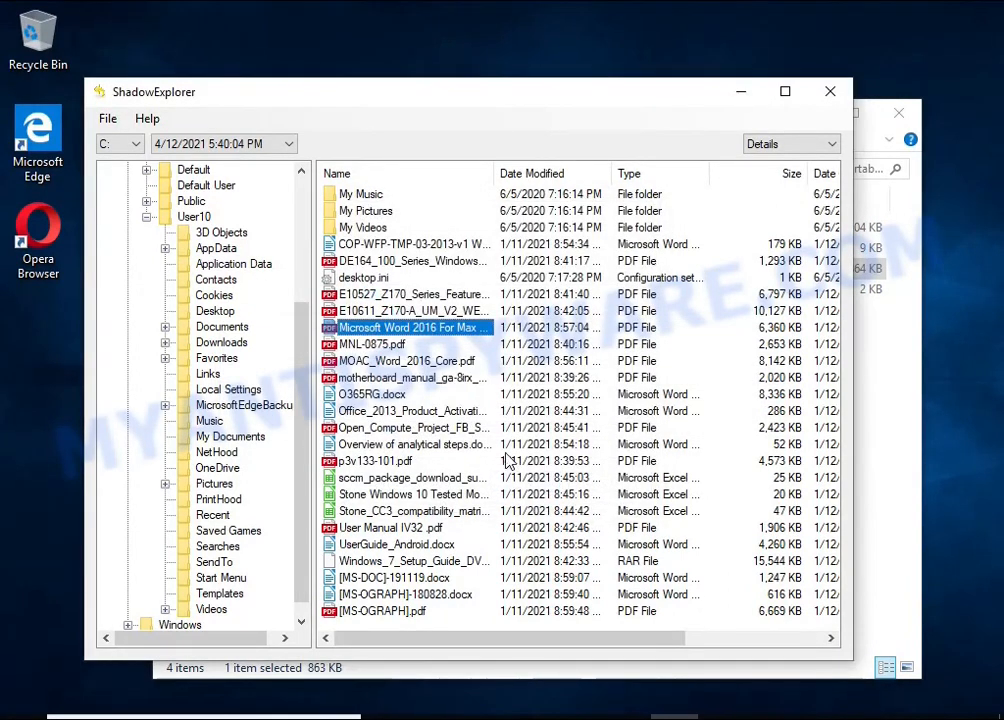
Export UserGuide_Android.docx from the shadow copy's Documents folder to the USB drive
left_click(370, 561)
left_click(368, 544)
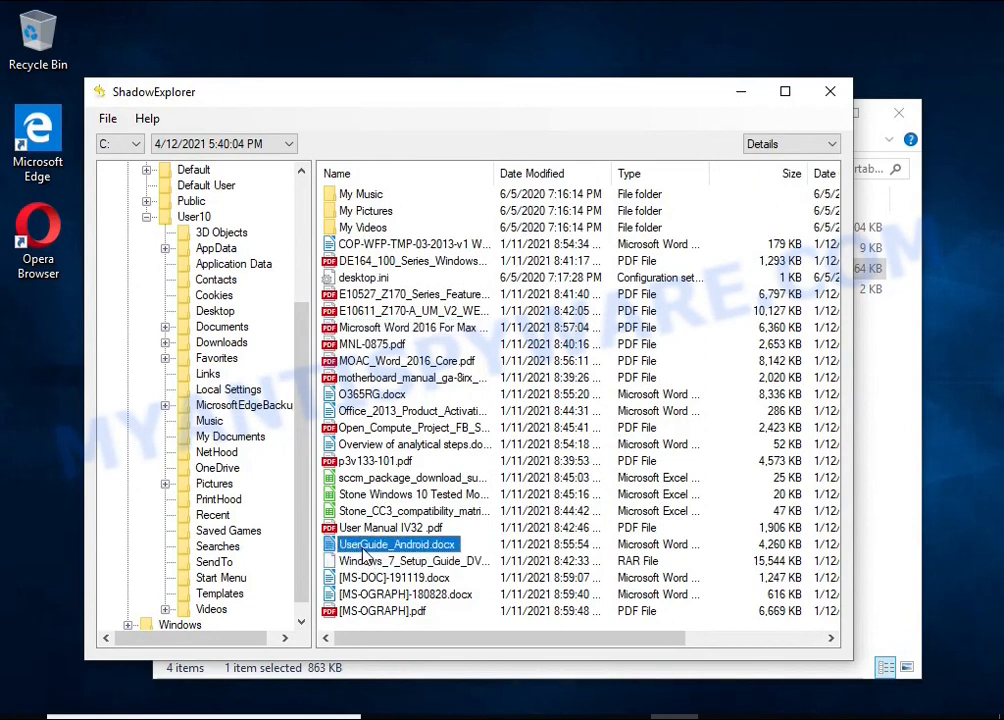
right_click(362, 546)
left_click(410, 558)
left_click(525, 489)
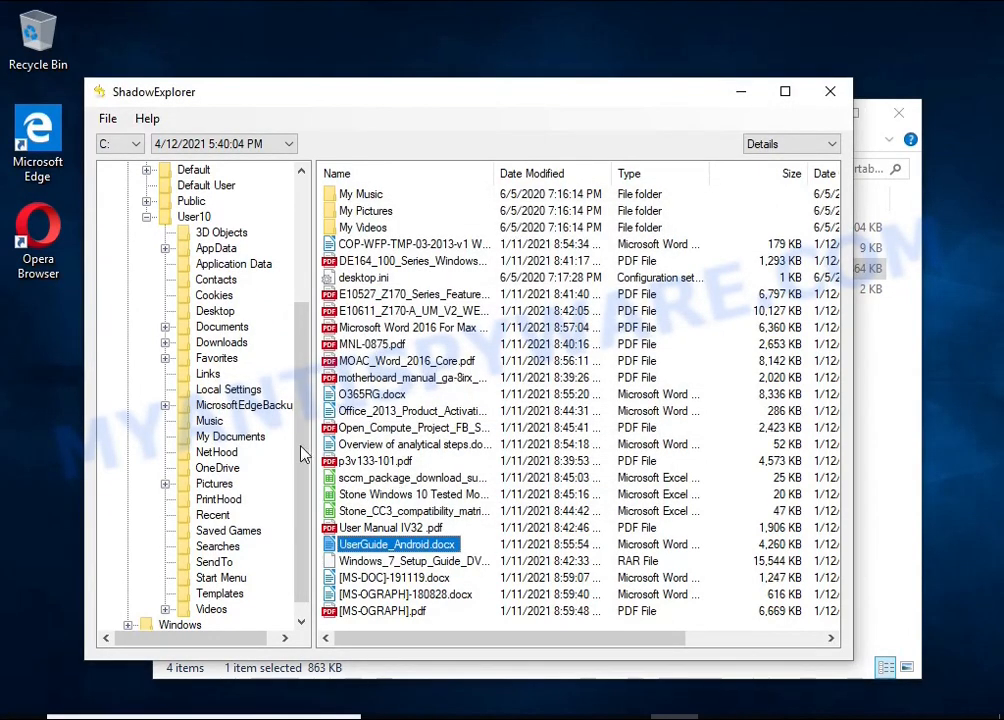
Open User10's Pictures folder in the shadow copy and export Chrysanthemum.jpg to USB Drive (E:)
left_click(213, 483)
left_click(357, 313)
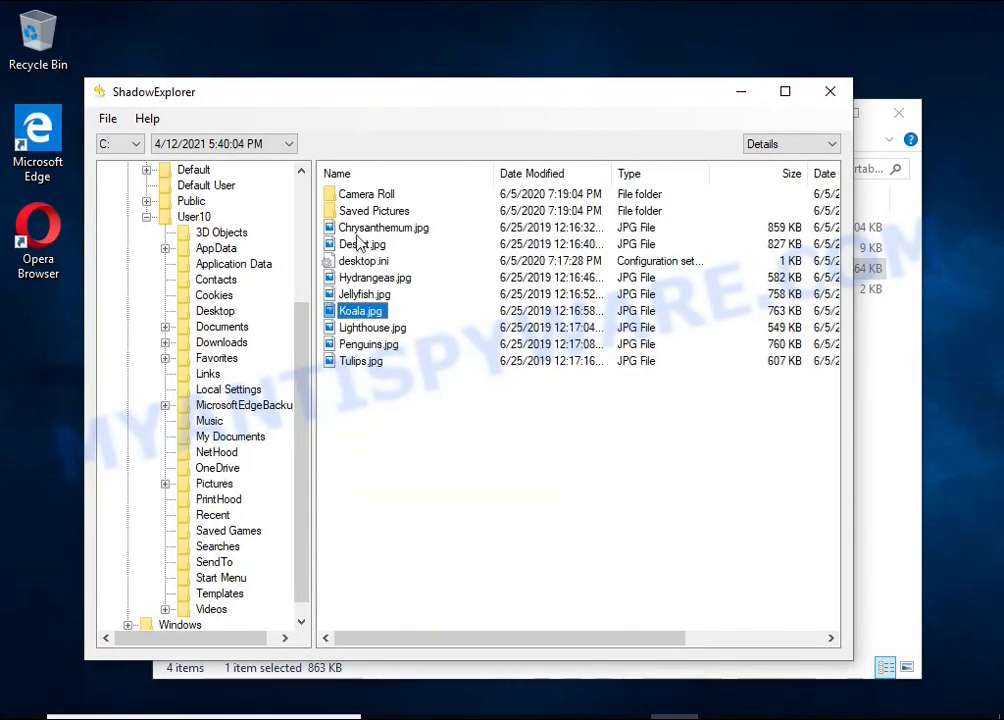
right_click(340, 232)
left_click(405, 242)
left_click(520, 487)
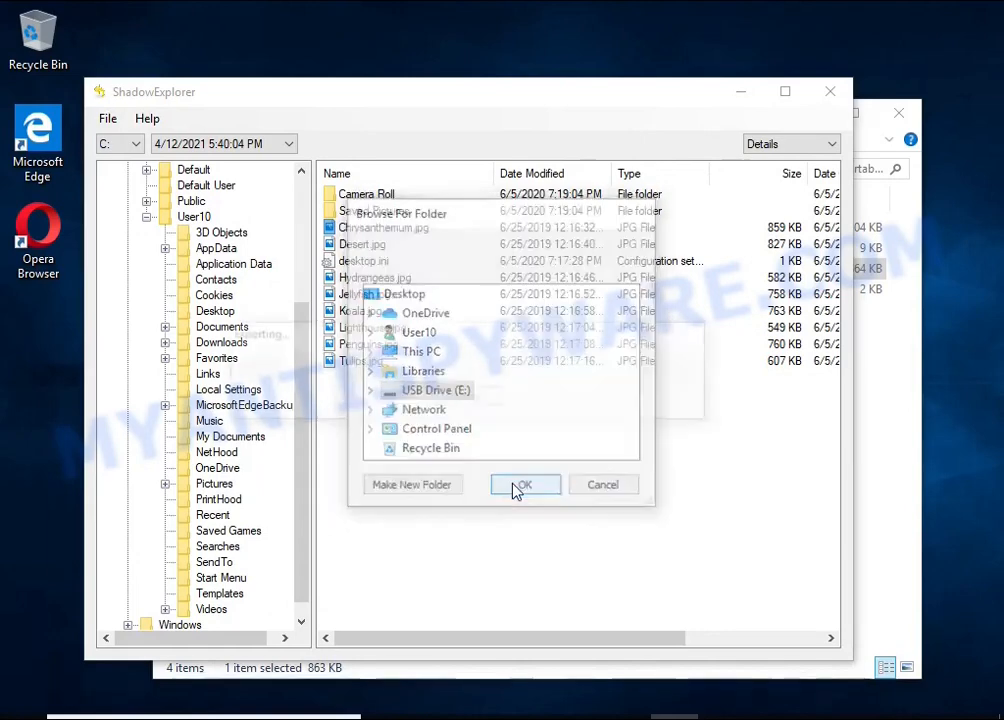
Export Desert.jpg from the shadow copy's Pictures folder to the USB drive
left_click(345, 245)
right_click(343, 246)
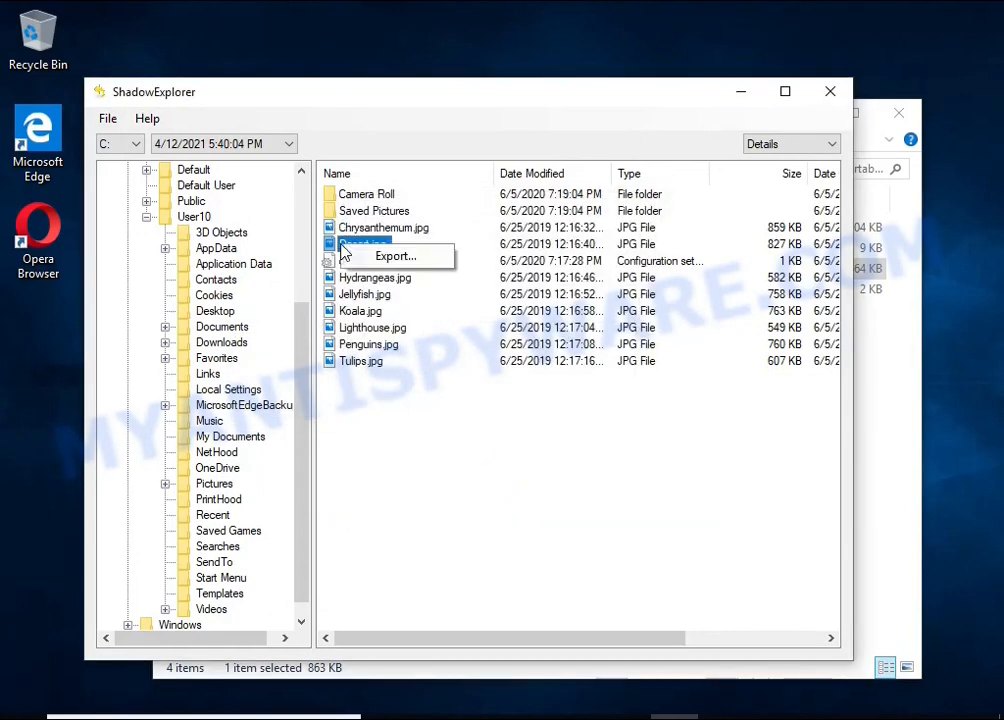
left_click(395, 256)
left_click(520, 487)
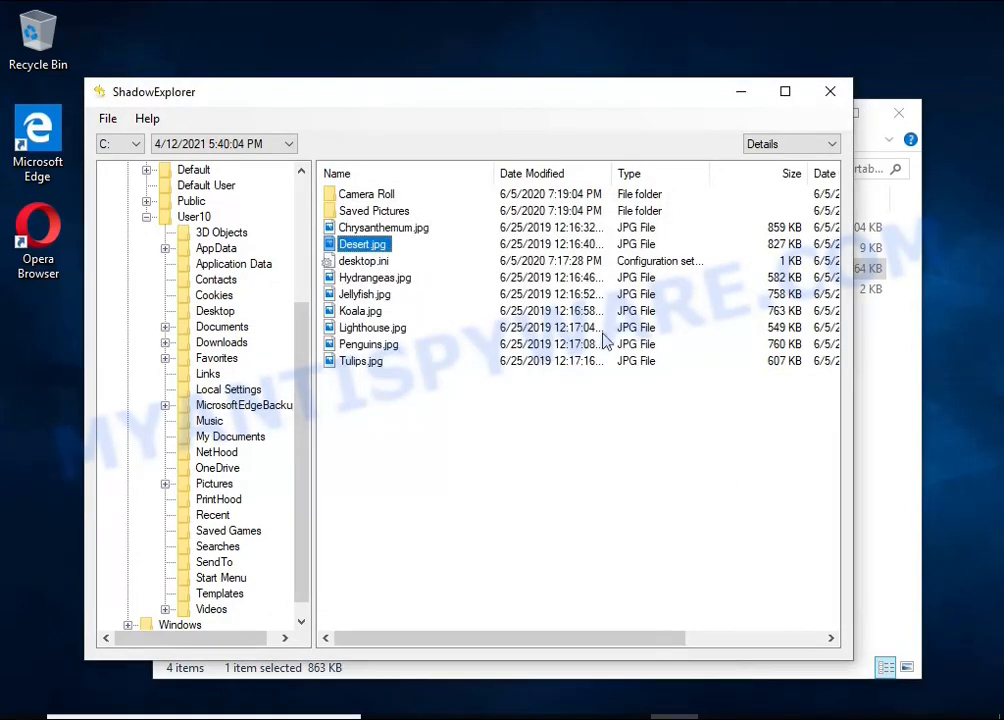
Close ShadowExplorer and check the exported pictures and documents on USB Drive (E:)
left_click(828, 93)
left_click(265, 594)
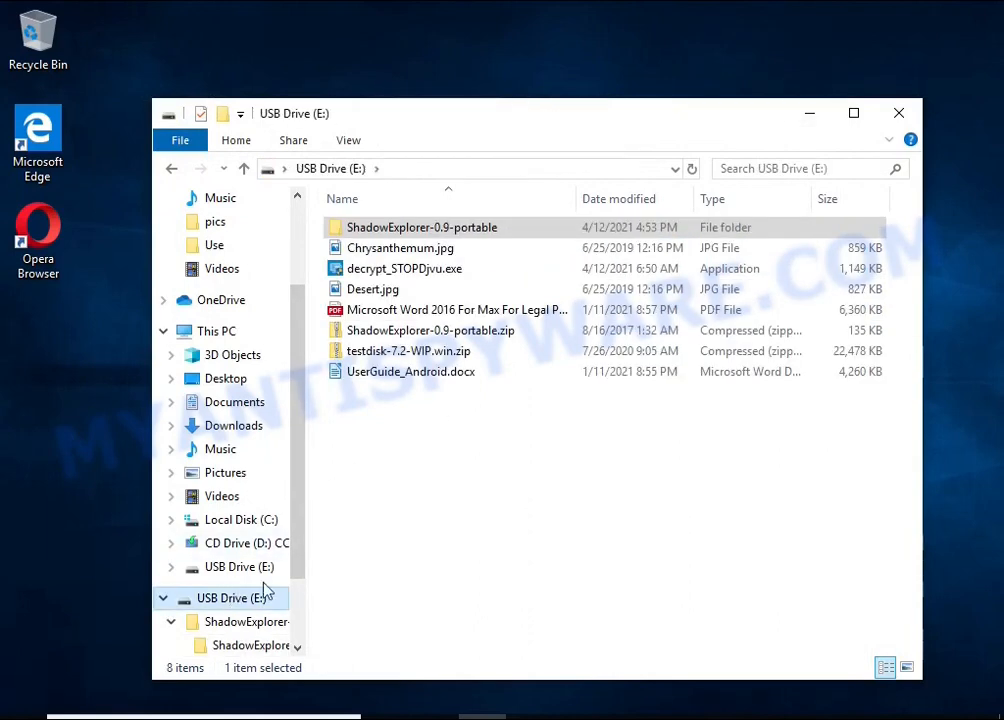
left_click(400, 250)
left_click(425, 292)
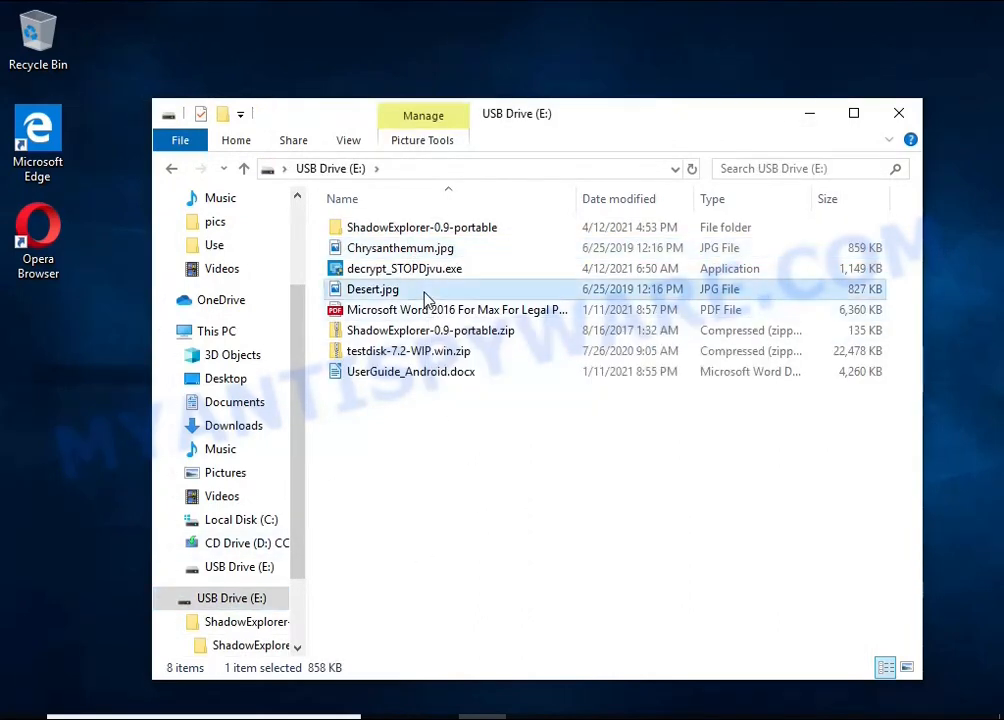
left_click(430, 310)
Open the recovered UserGuide_Android.docx from the USB drive, dismiss the tip of the day, and examine its pages
double_click(433, 373)
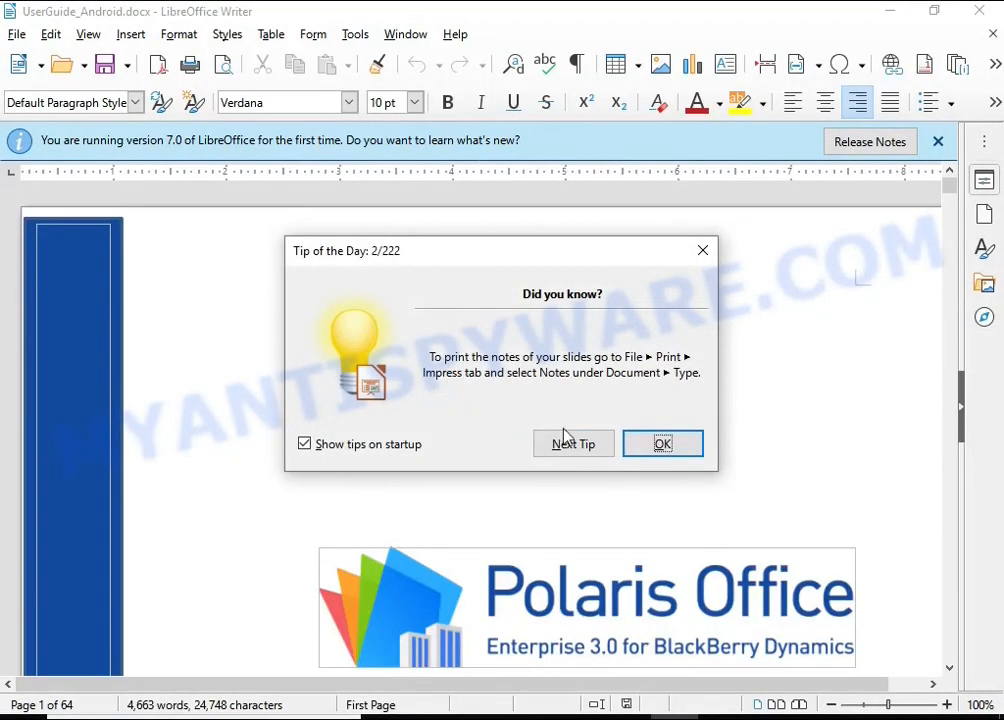
left_click(651, 446)
scroll(666, 359, "down", 15)
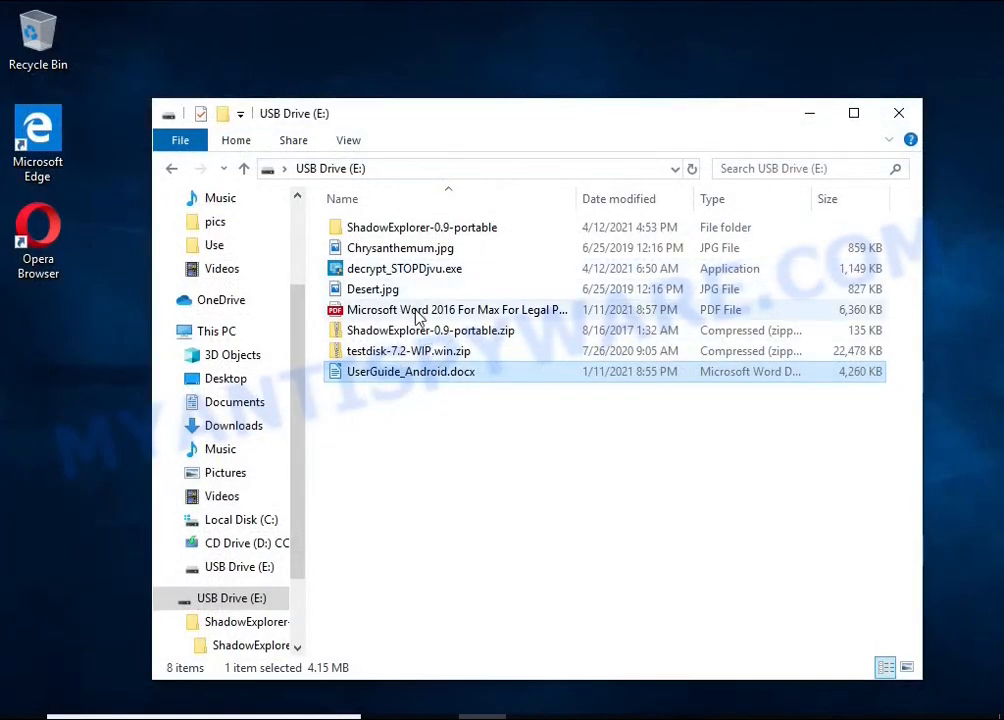
Open the recovered Microsoft Word 2016 For Max PDF from the USB drive, examine its pages, and close it
double_click(418, 312)
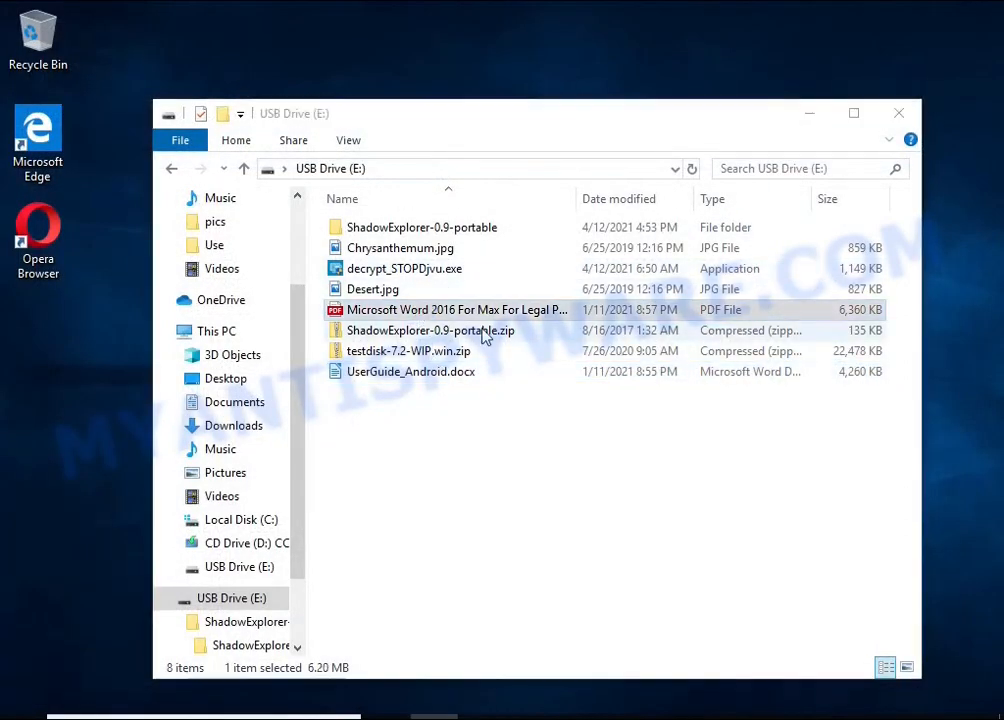
scroll(497, 327, "down", 15)
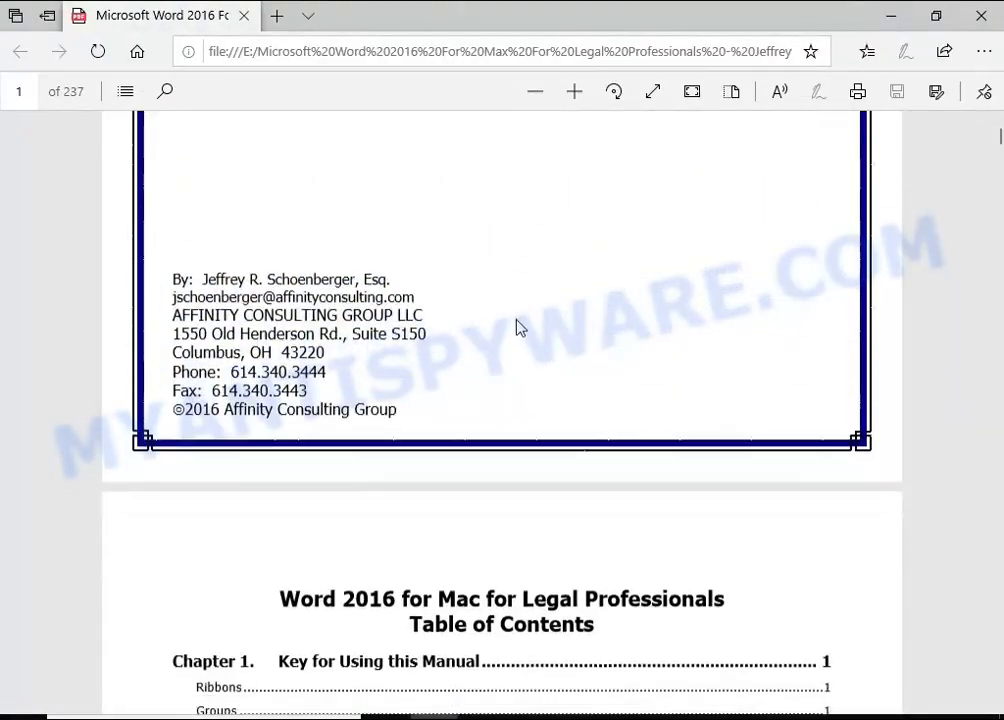
left_click(981, 18)
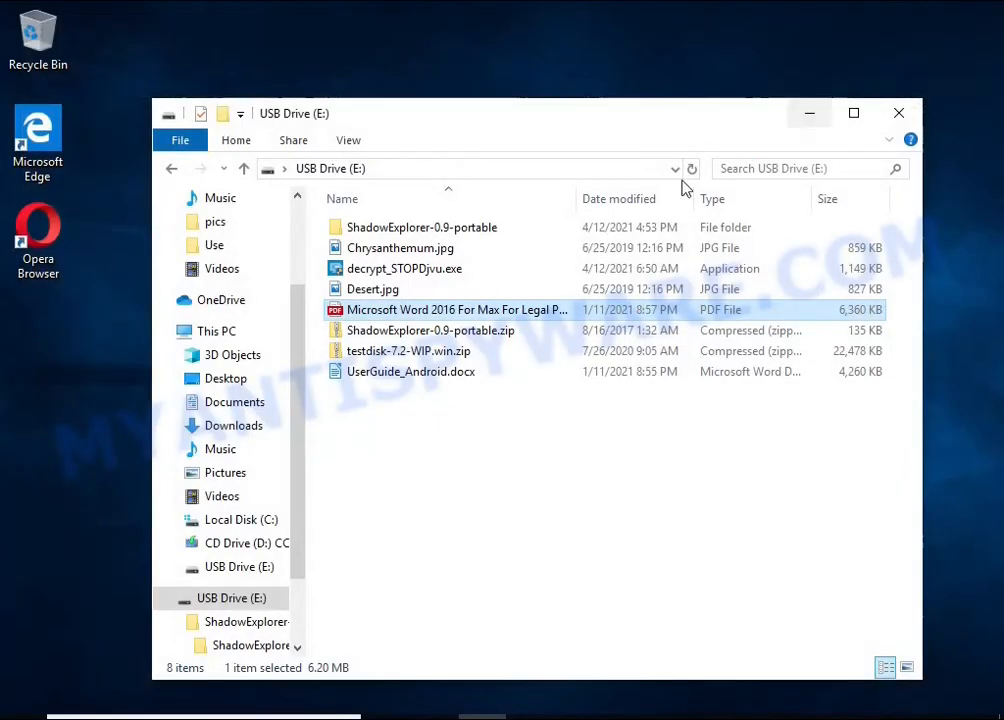
View the recovered Desert.jpg and Chrysanthemum.jpg pictures from the USB drive, closing each one and the drive's window
double_click(425, 291)
double_click(425, 314)
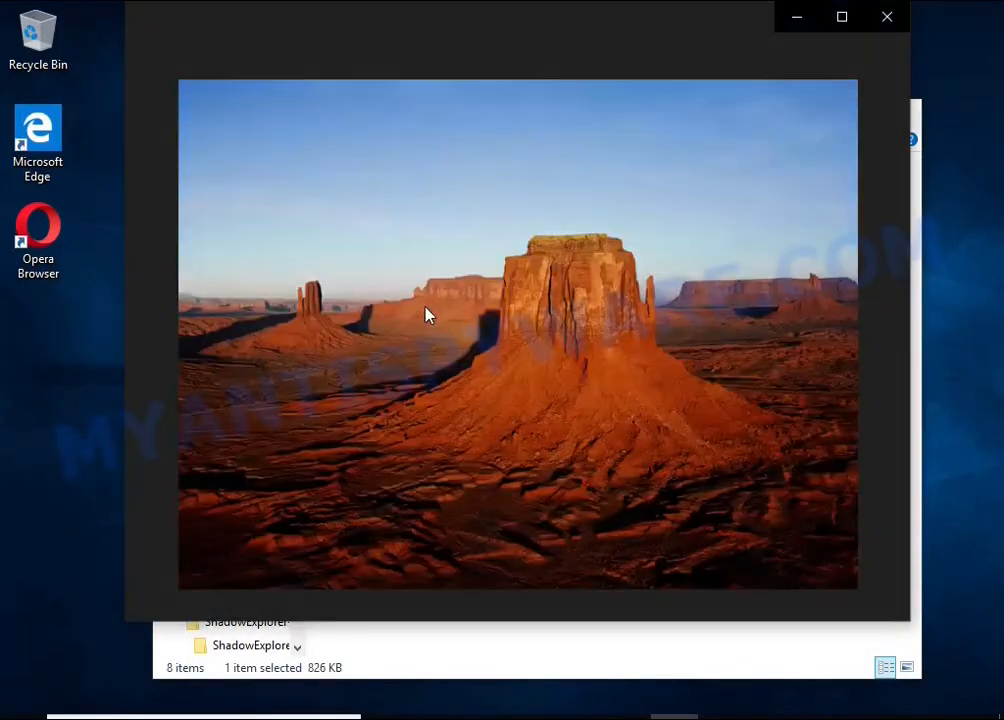
left_click(886, 18)
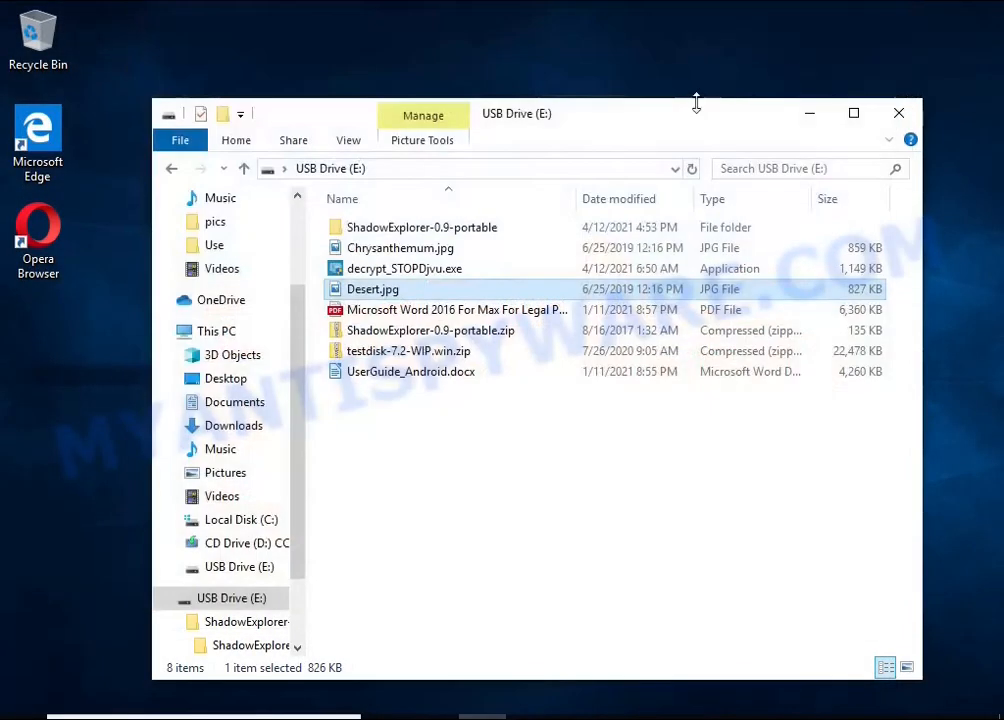
double_click(435, 254)
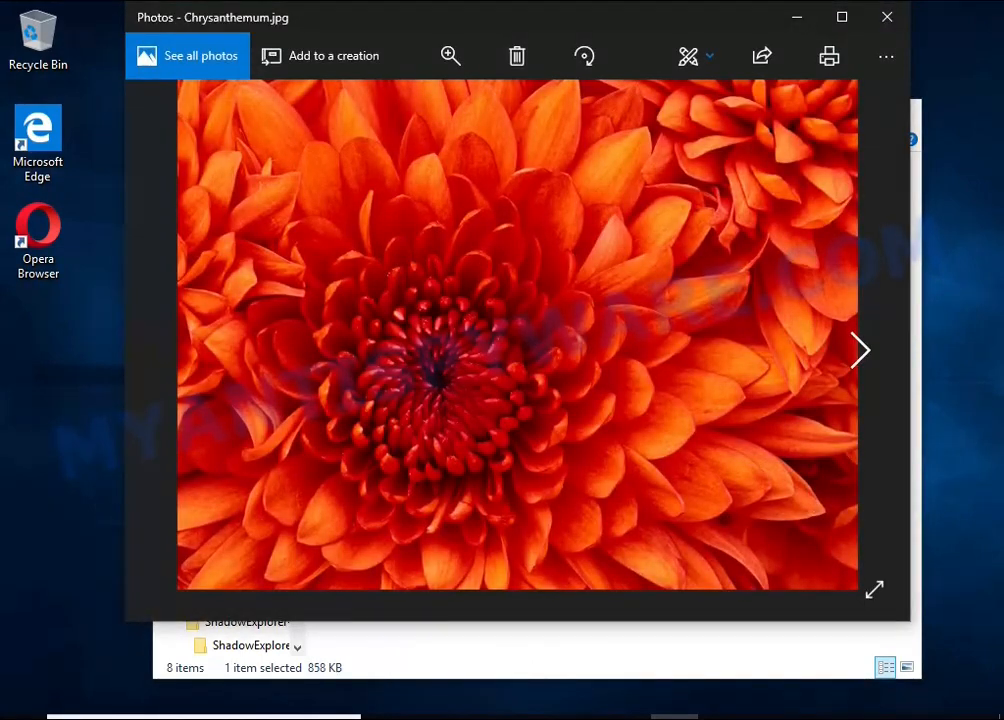
left_click(880, 17)
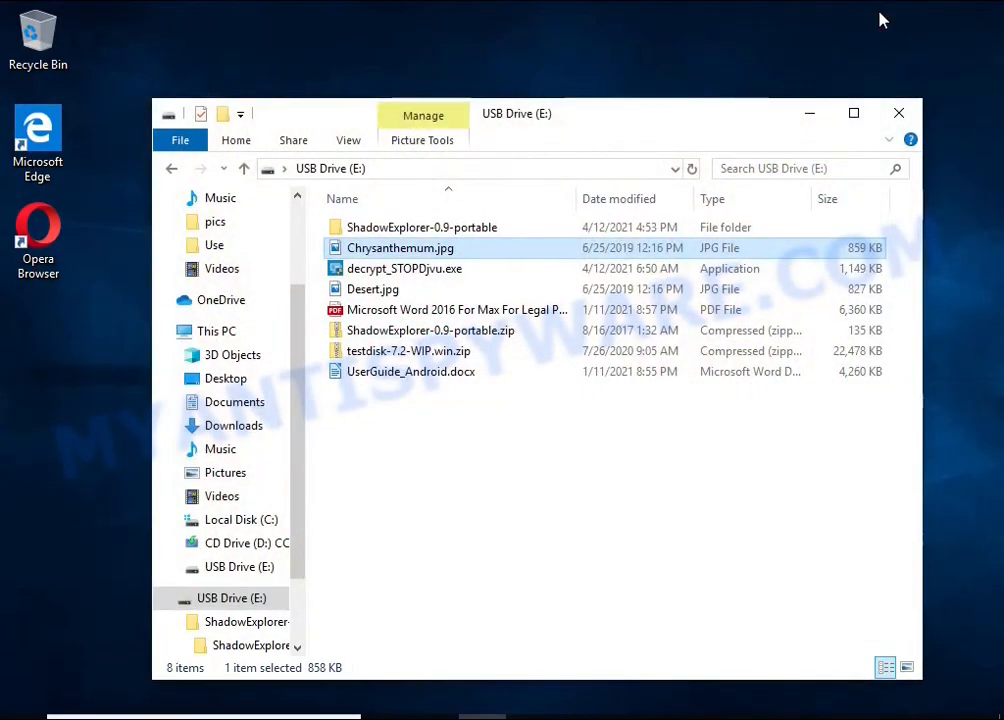
left_click(900, 114)
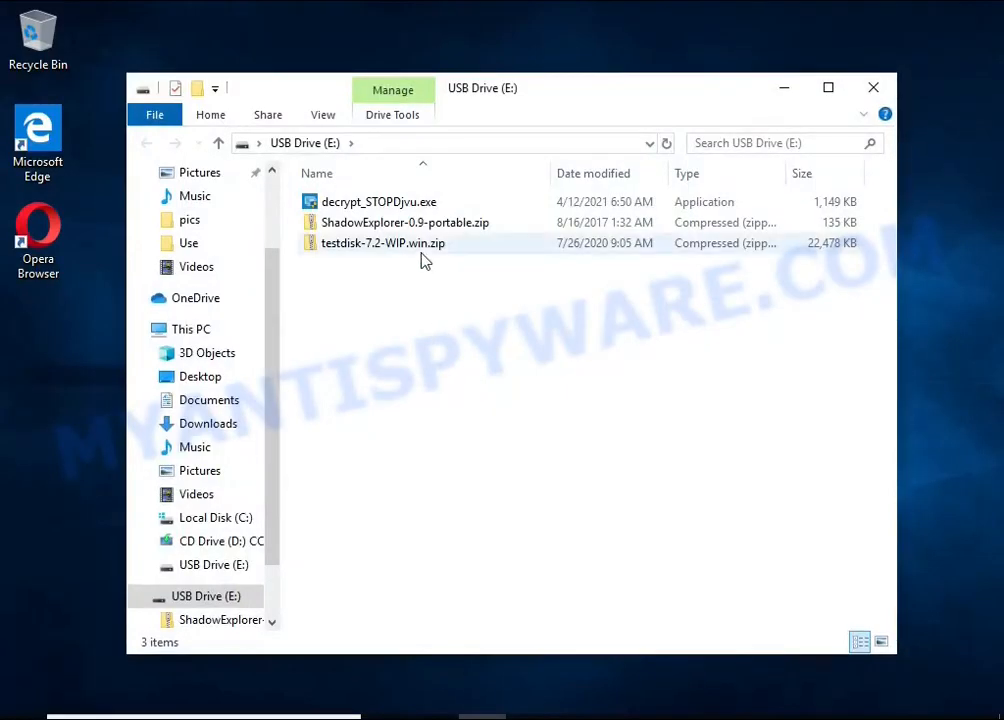
Extract testdisk-7.2-WIP.win.zip on the USB drive to E:\testdisk-7.2-WIP.win and close the original drive window
left_click(450, 259)
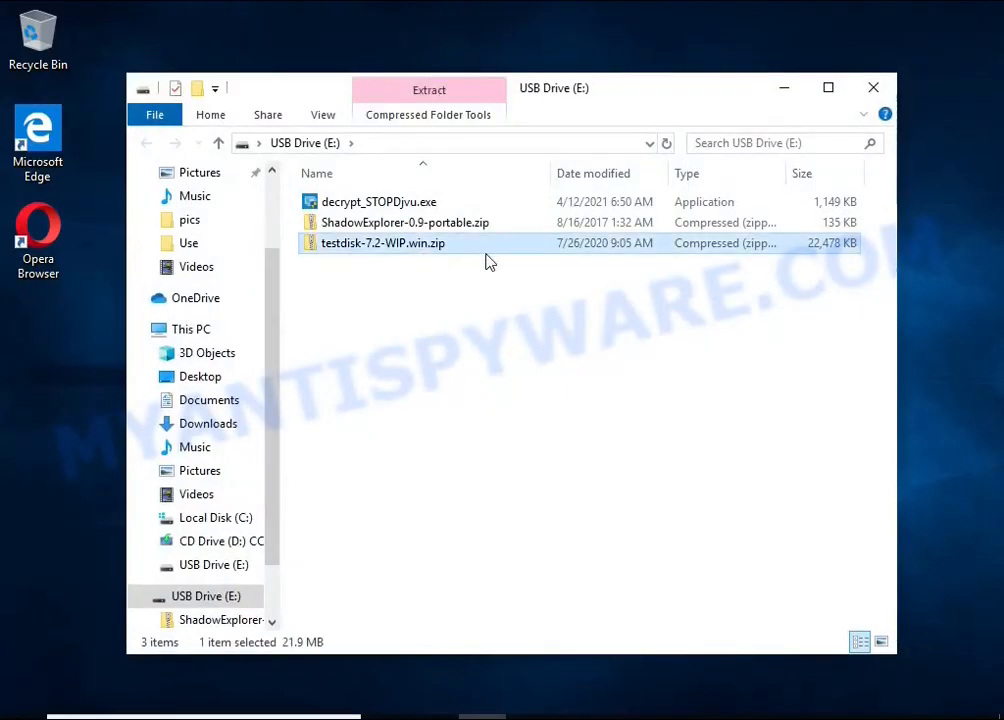
right_click(489, 260)
left_click(652, 316)
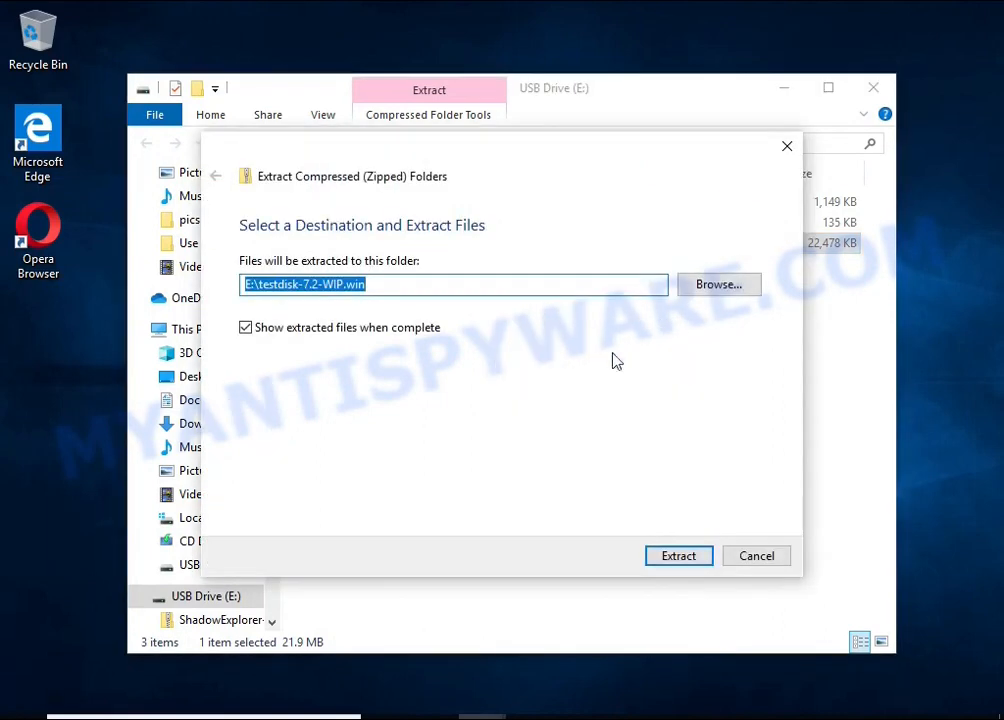
left_click(686, 557)
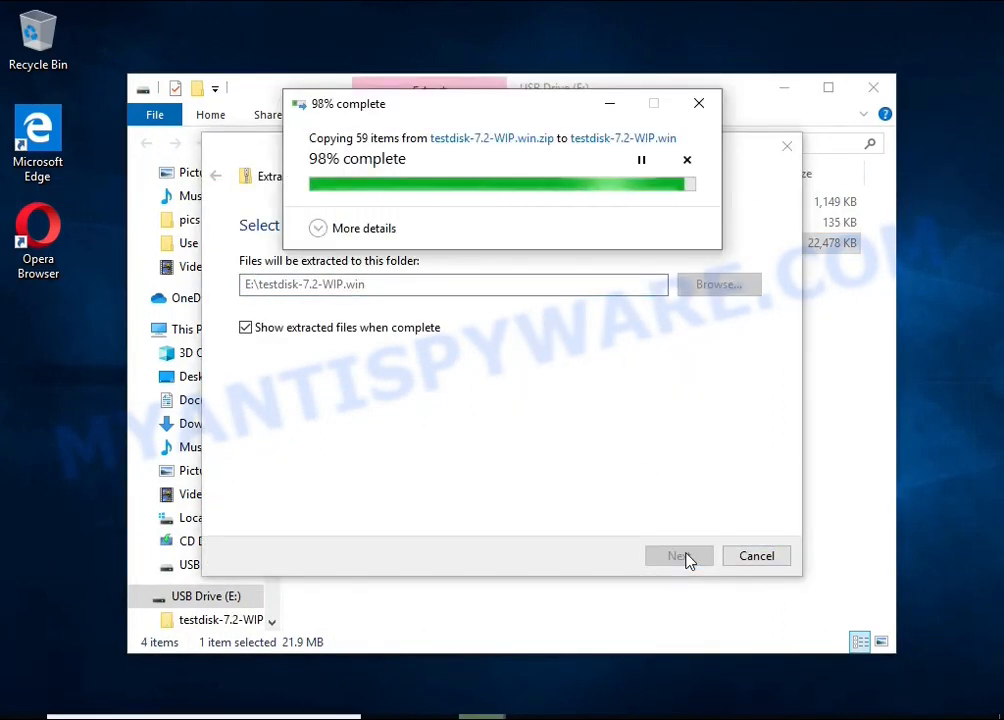
left_click(898, 113)
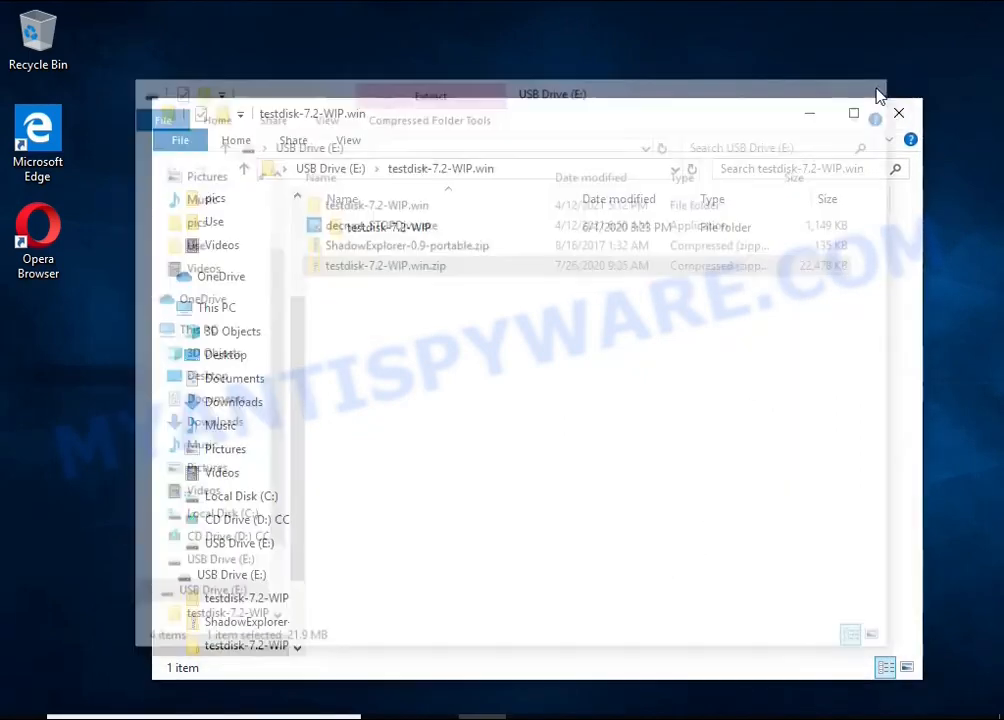
Run qphotorec_win.exe from the extracted testdisk-7.2-WIP folder and allow it to make changes to the device
double_click(462, 232)
scroll(490, 320, "down", 7)
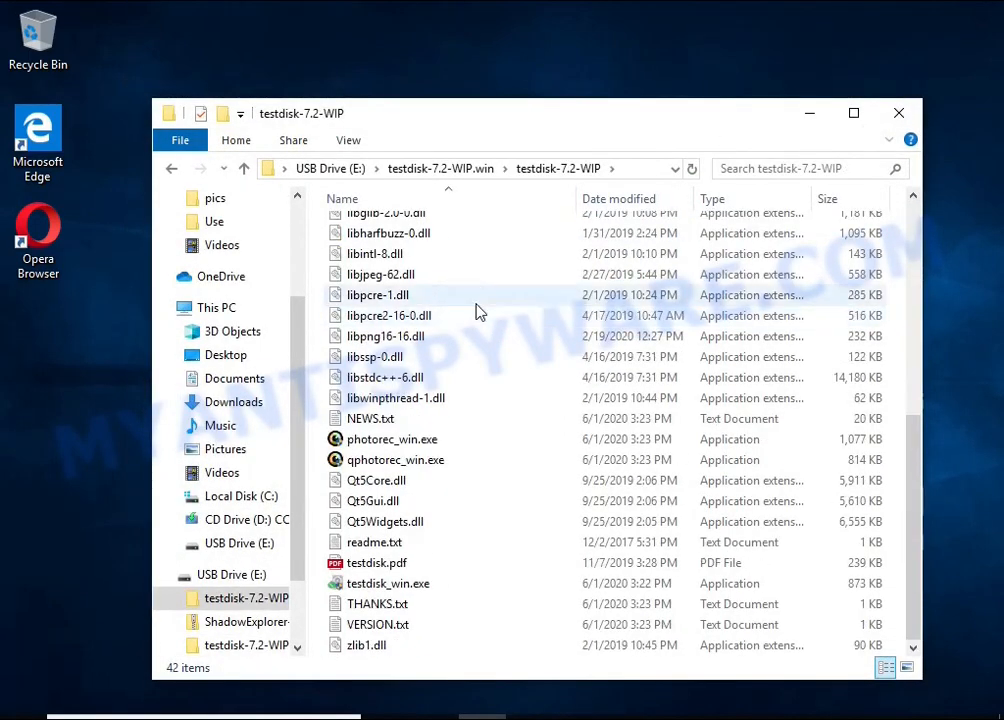
left_click(435, 462)
double_click(510, 466)
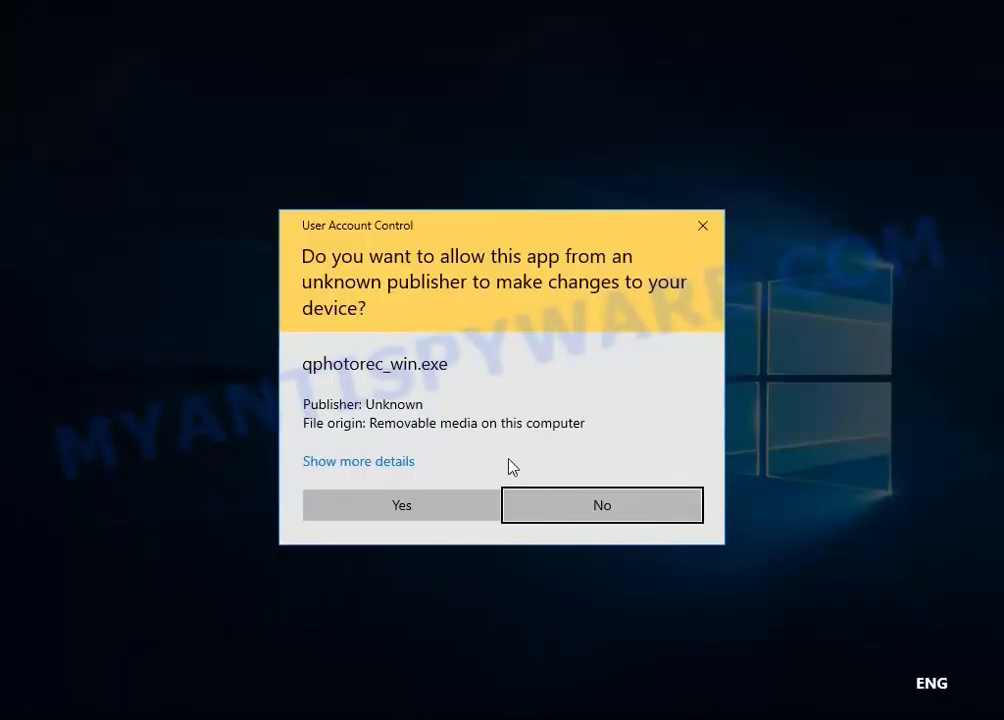
left_click(426, 514)
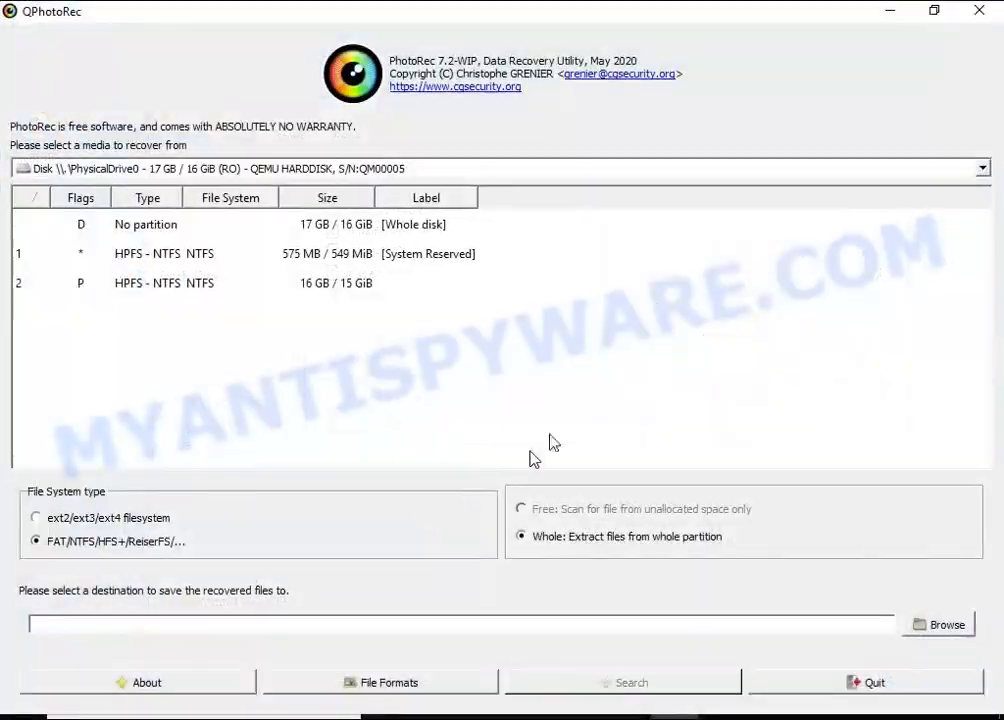
Reduce QPhotoRec to a smaller window and choose the 16 GB NTFS partition of PhysicalDrive0 as the recovery source
left_click(934, 10)
left_click_drag(499, 117, 542, 105)
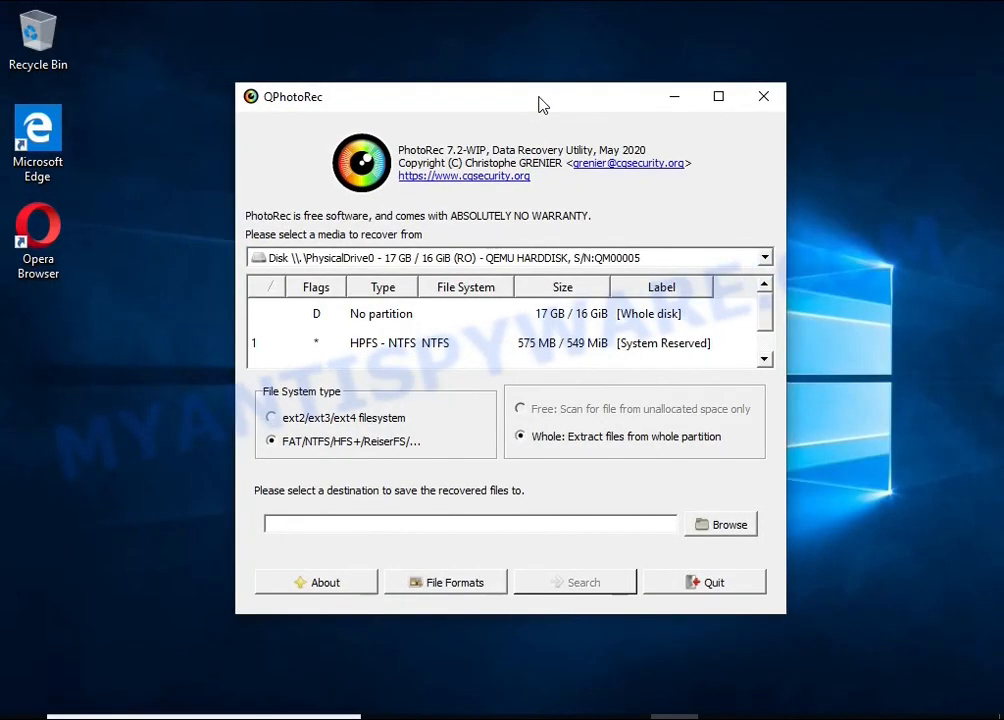
left_click(432, 257)
left_click(420, 273)
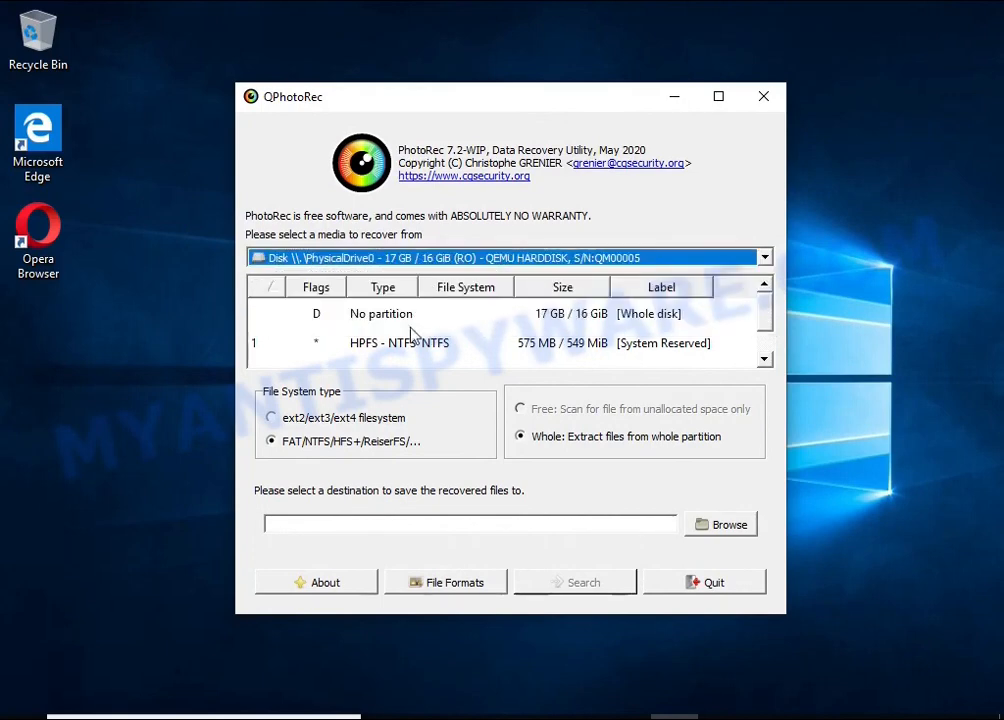
scroll(420, 340, "down", 1)
left_click(416, 354)
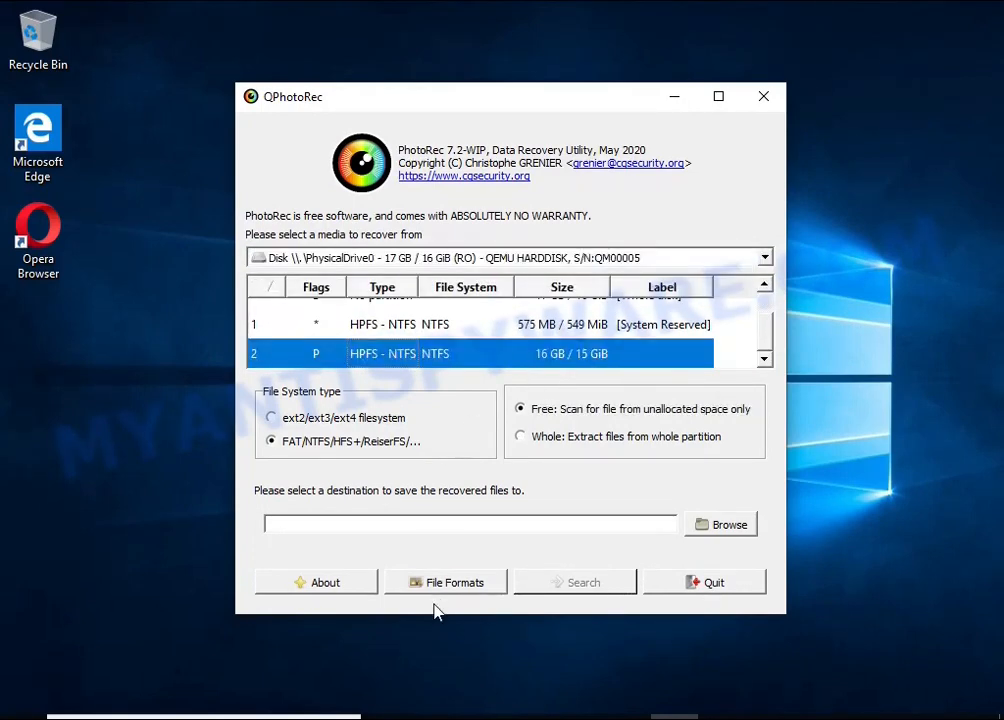
Clear all file formats to recover and select the doc Microsoft Office Document format
left_click(412, 580)
left_click(415, 457)
scroll(462, 364, "down", 3)
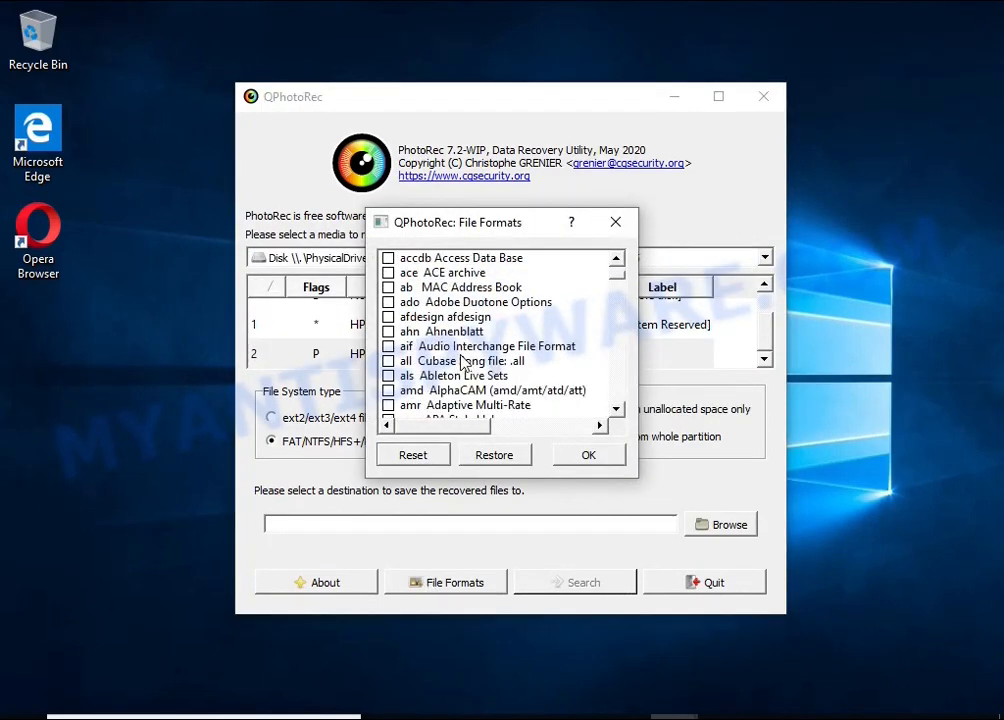
scroll(462, 364, "down", 20)
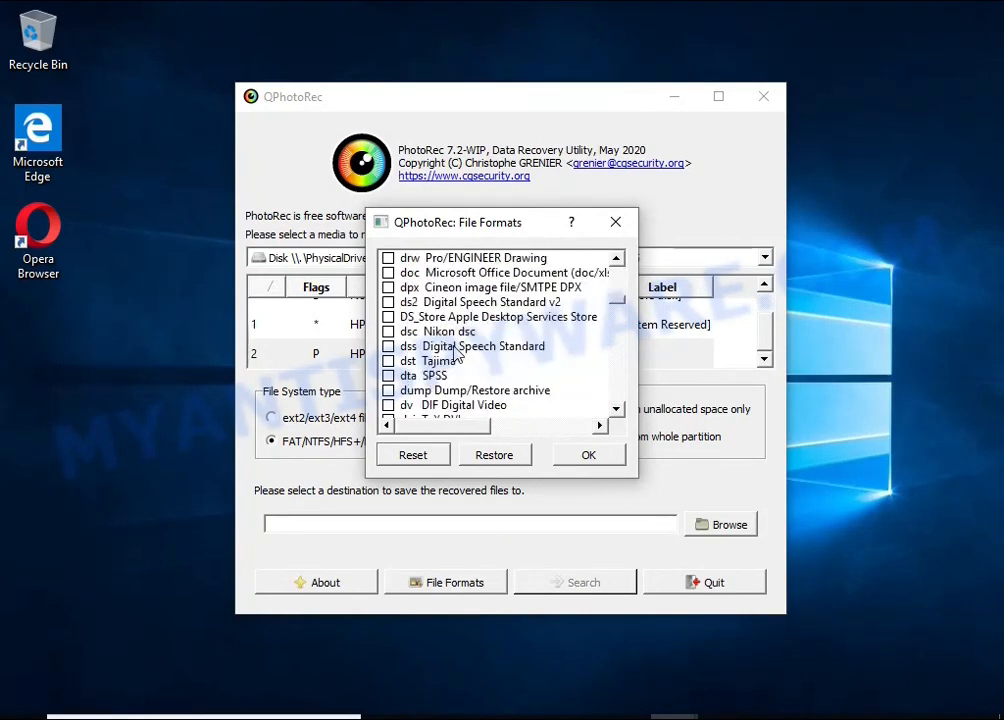
scroll(455, 350, "up", 1)
left_click(457, 318)
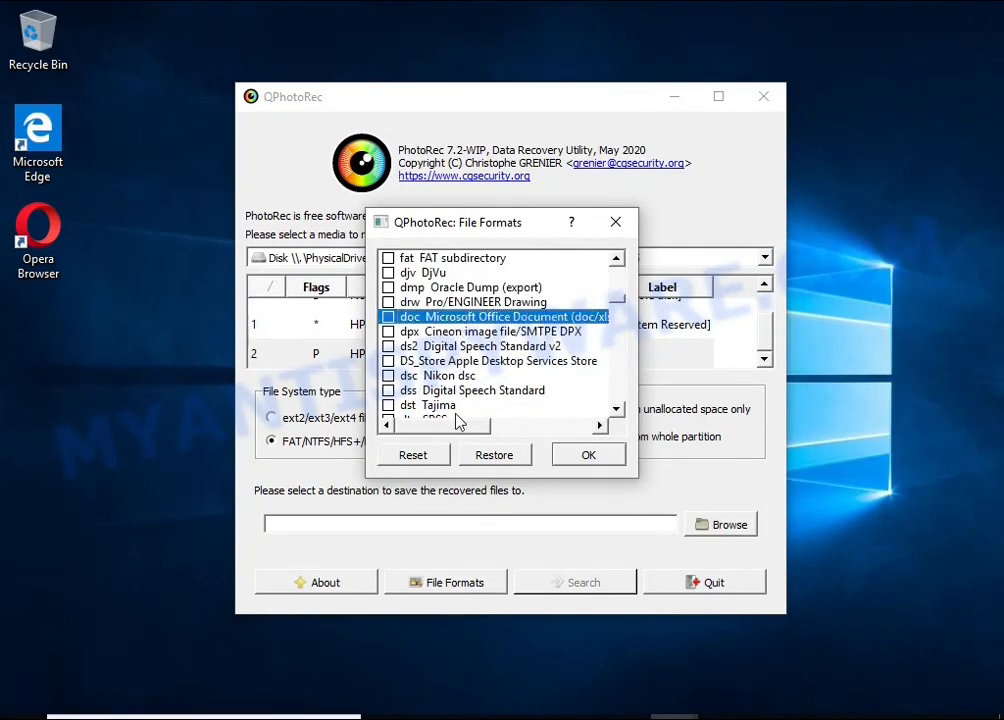
scroll(460, 424, "right", 4)
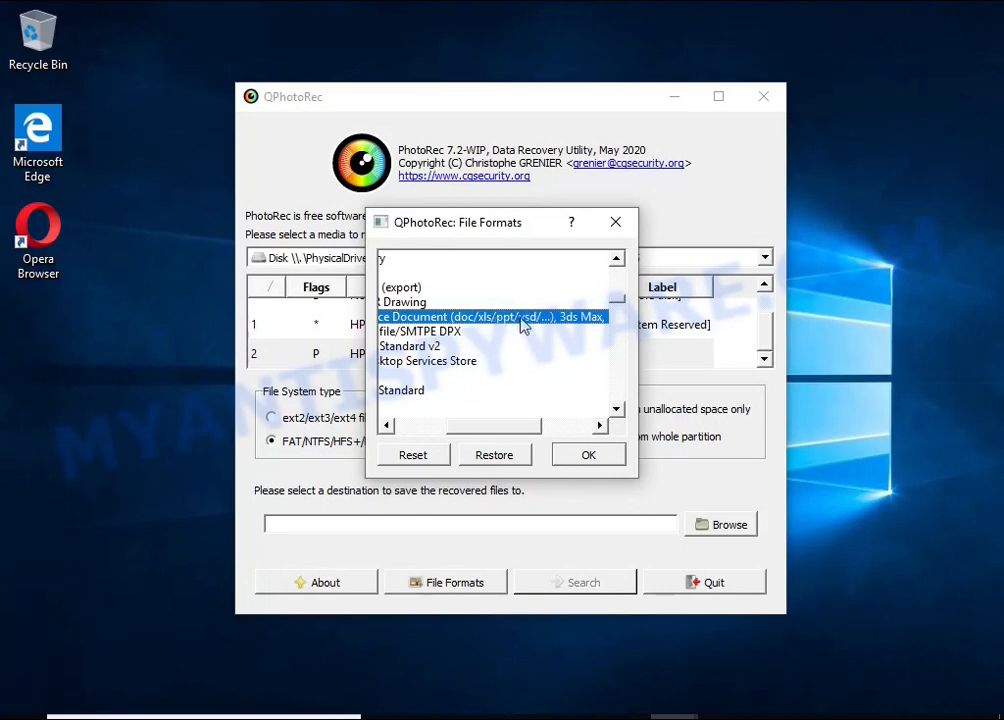
scroll(480, 428, "left", 4)
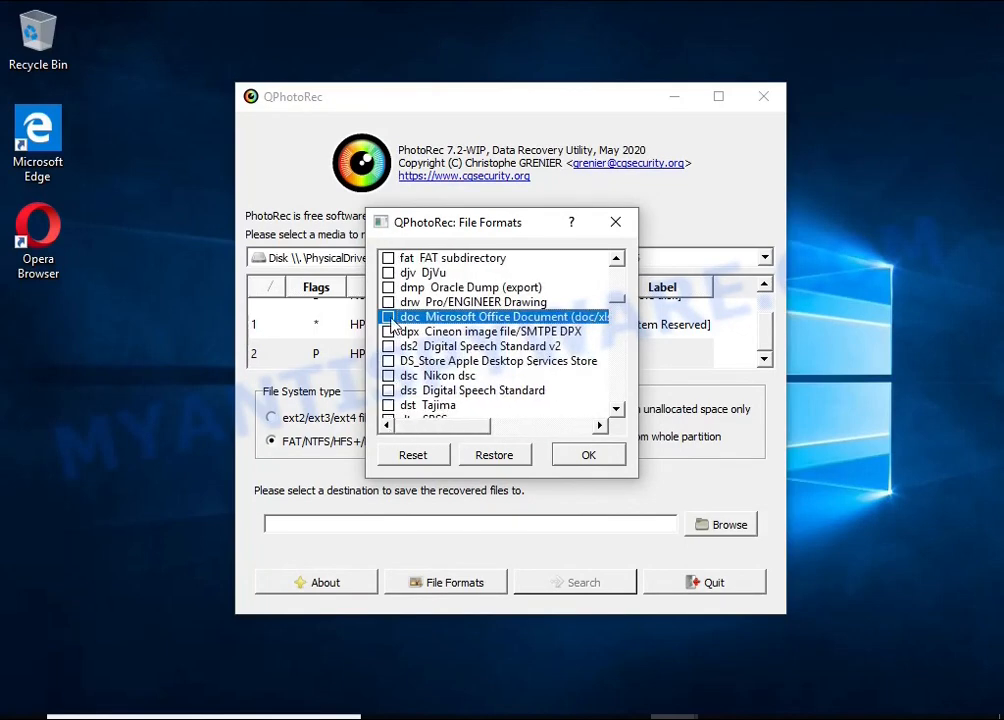
Enable recovery of the jpg JPG picture and pdf Portable Document Format file types
scroll(475, 364, "down", 6)
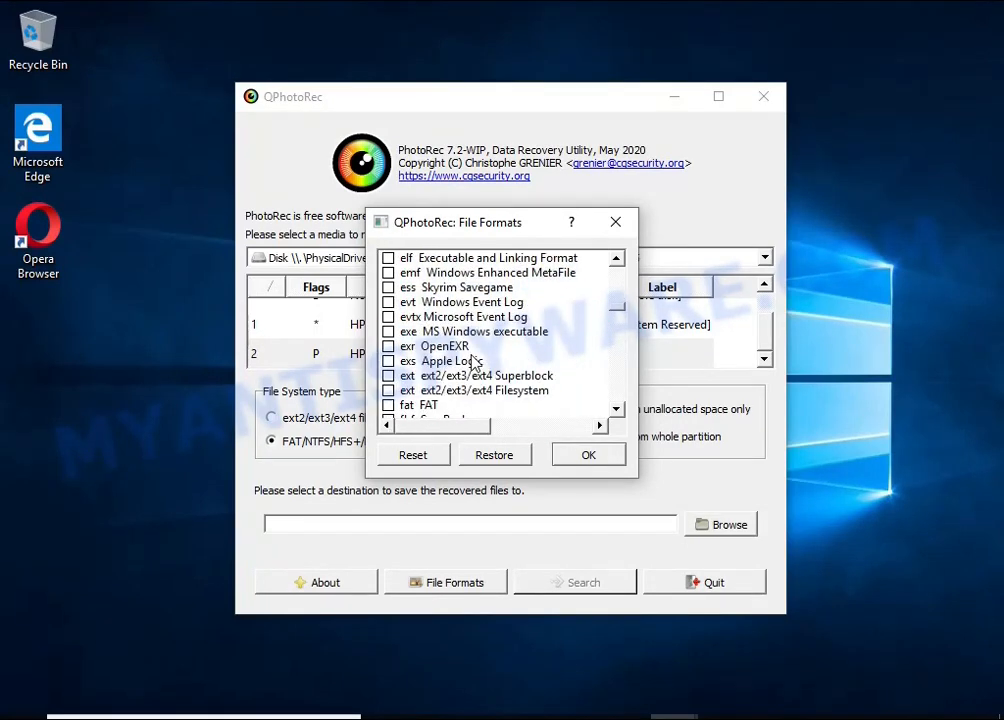
scroll(475, 362, "down", 20)
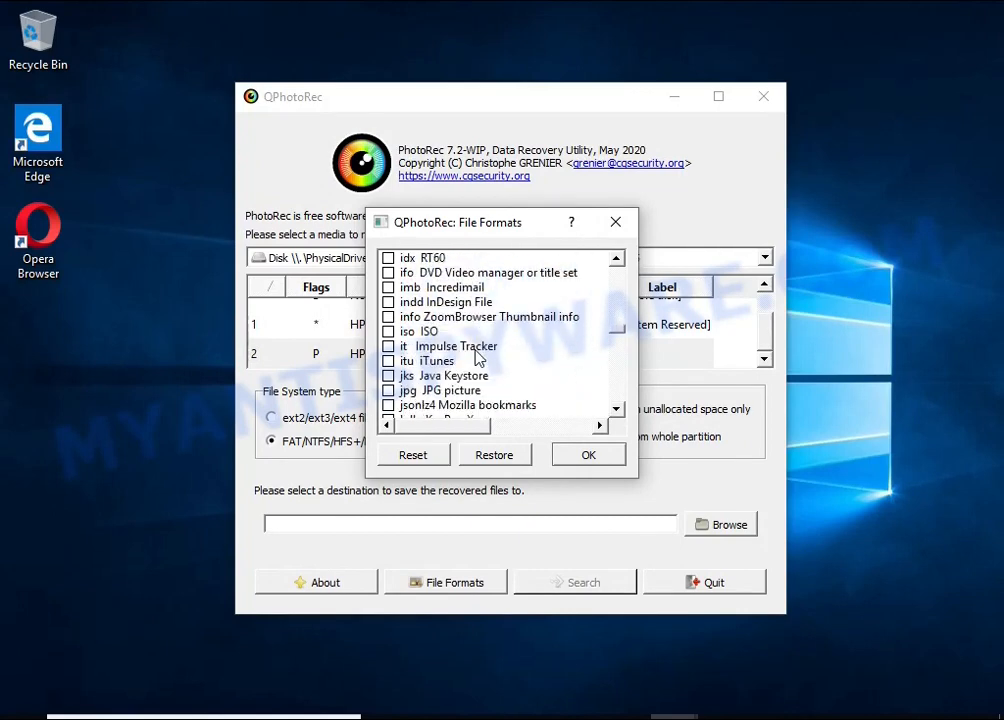
scroll(478, 358, "down", 1)
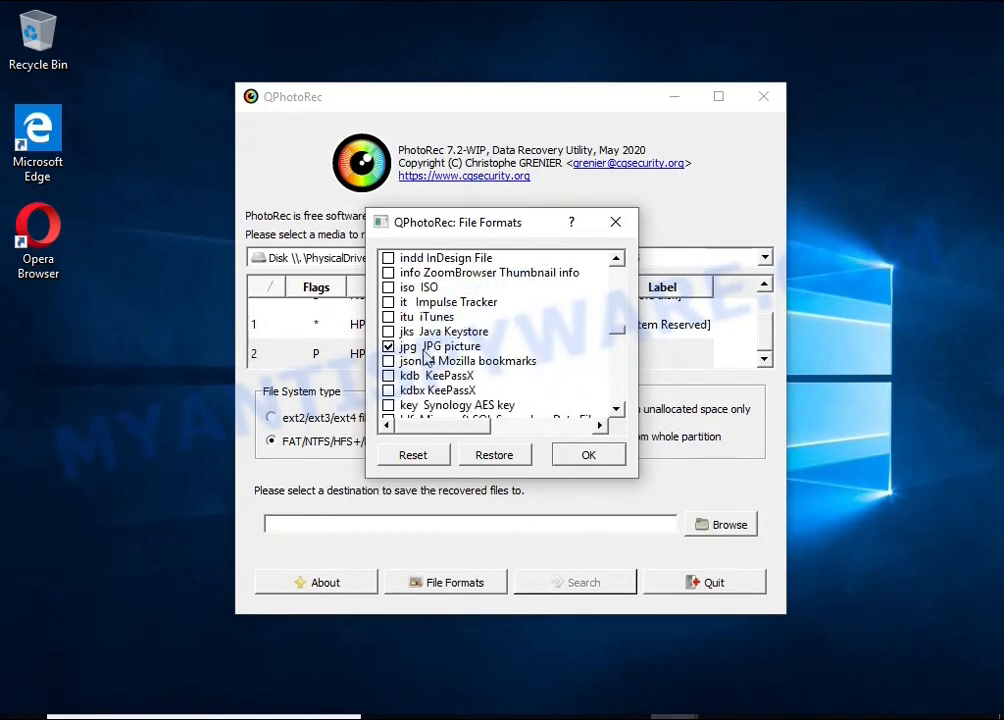
scroll(503, 353, "down", 20)
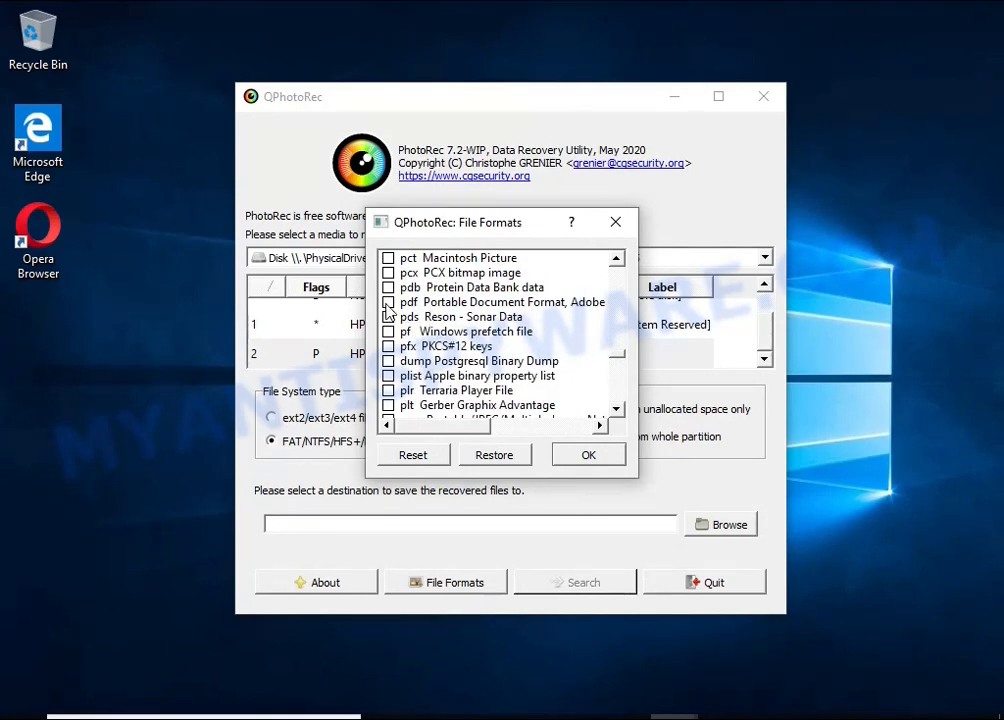
scroll(450, 330, "down", 20)
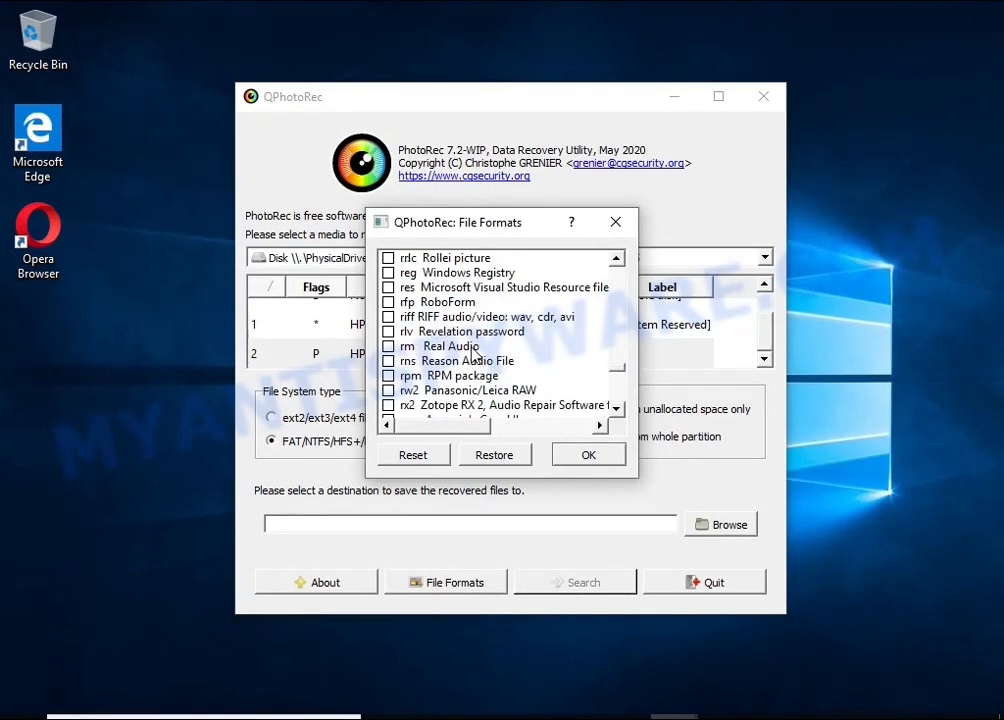
Enable the zip archive format to include docx and xlsx files, and apply the file format selection
scroll(463, 345, "down", 5)
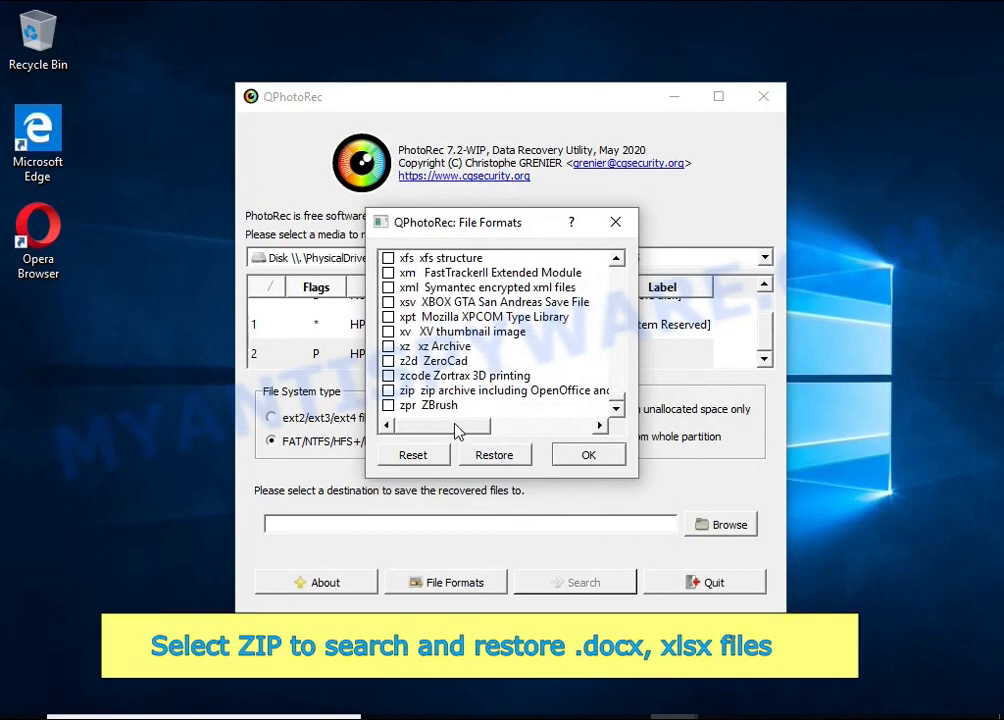
left_click_drag(459, 426, 425, 434)
left_click(397, 394)
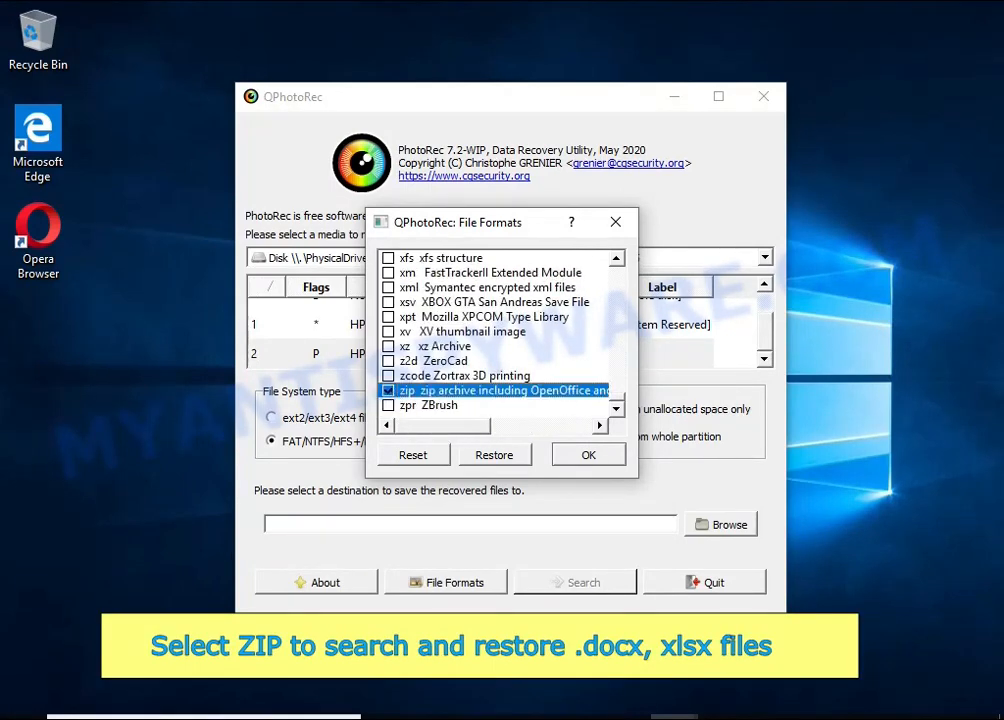
left_click(605, 458)
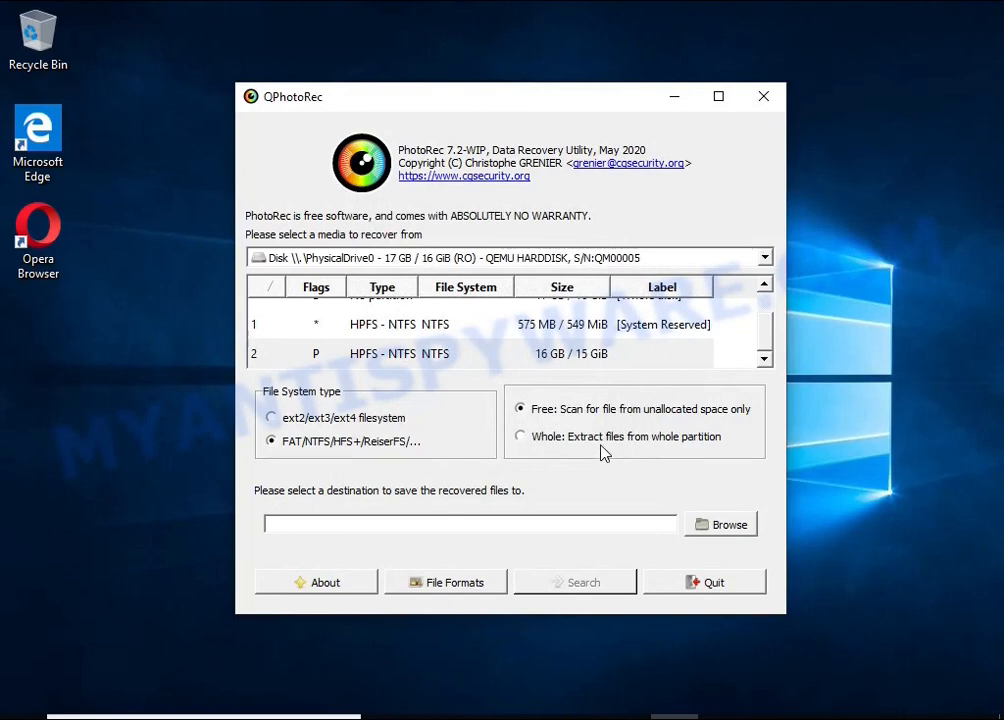
Set USB Drive (E:) as the destination for recovered files, run the QPhotoRec search to completion, and quit the program
left_click(601, 440)
left_click(712, 526)
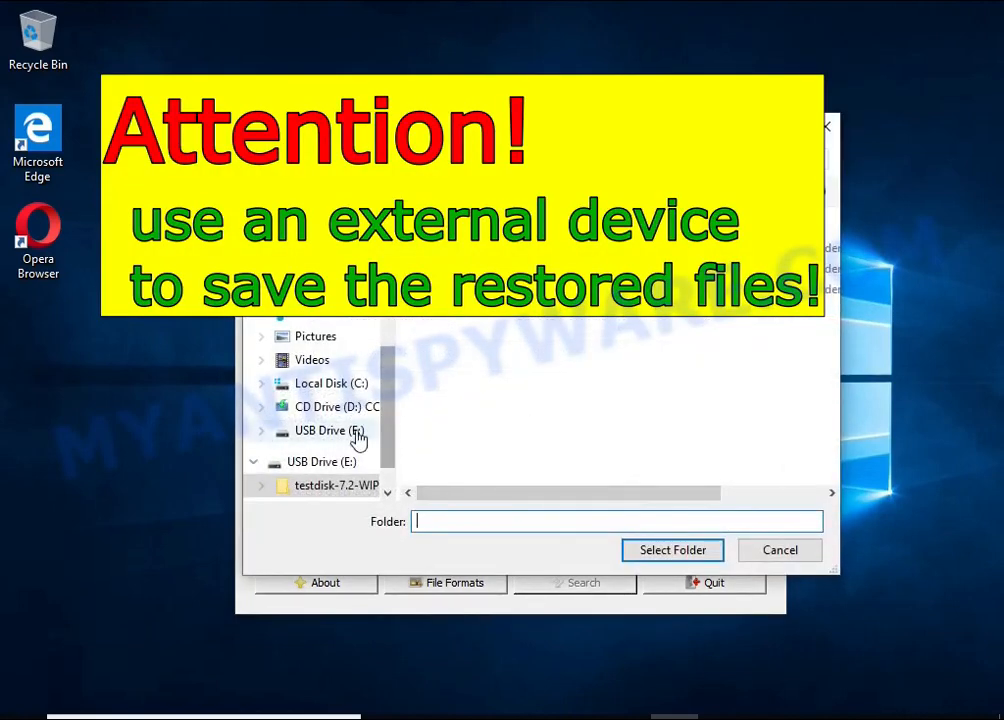
left_click(322, 462)
left_click(643, 553)
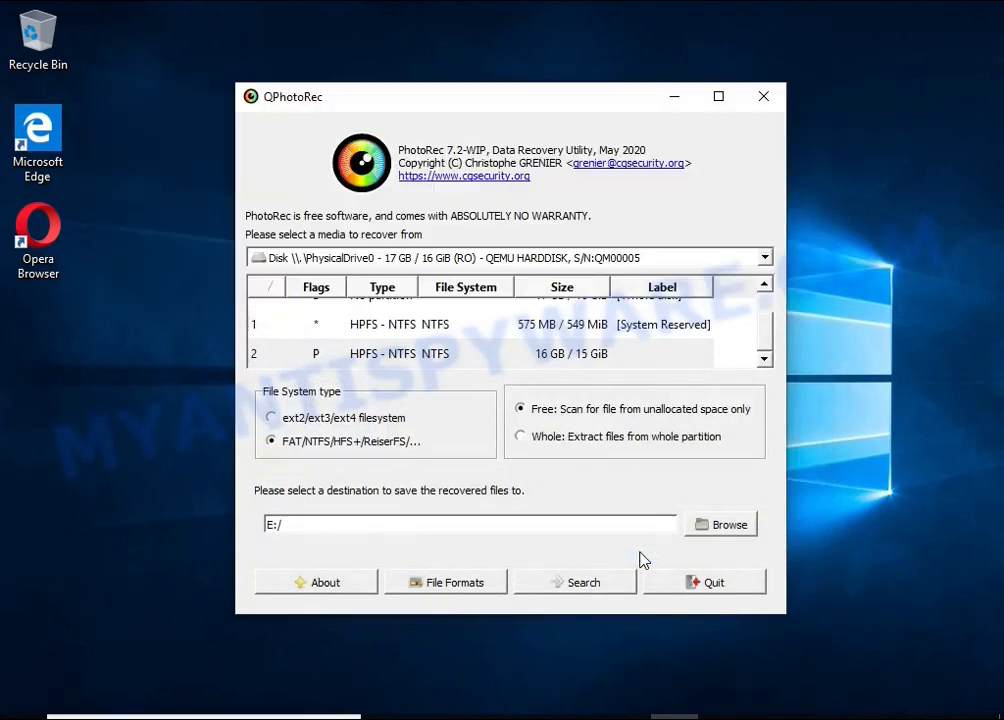
left_click(585, 583)
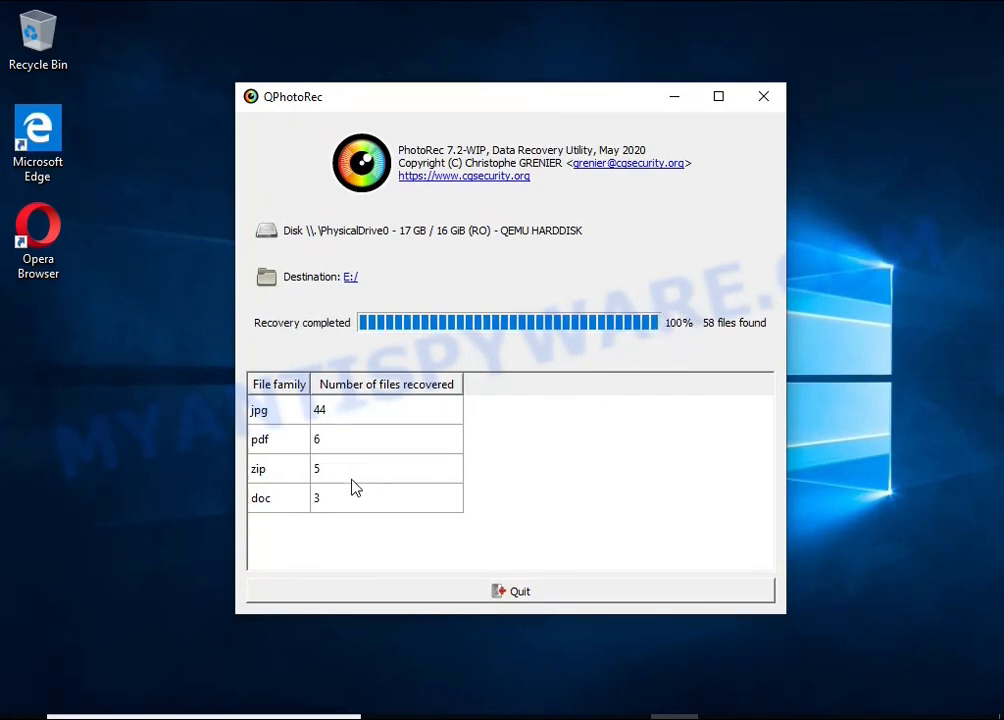
left_click(544, 599)
Open the recup_dir.1 folder on USB Drive (E:) in File Explorer and sort its files by size, largest first
left_click(482, 717)
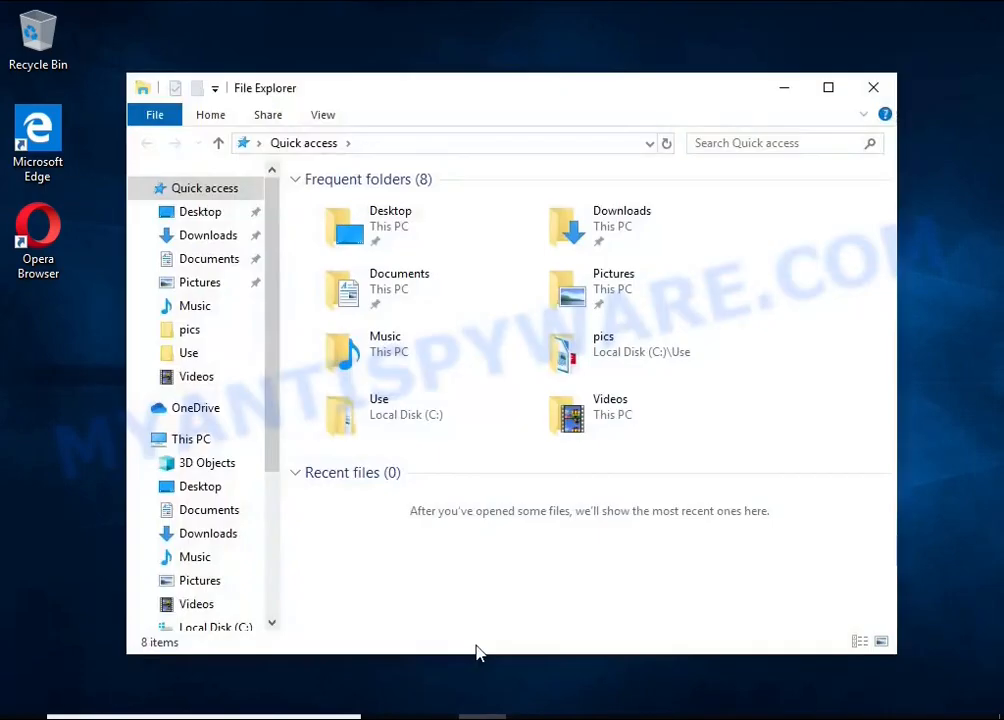
scroll(190, 574, "down", 2)
left_click(205, 543)
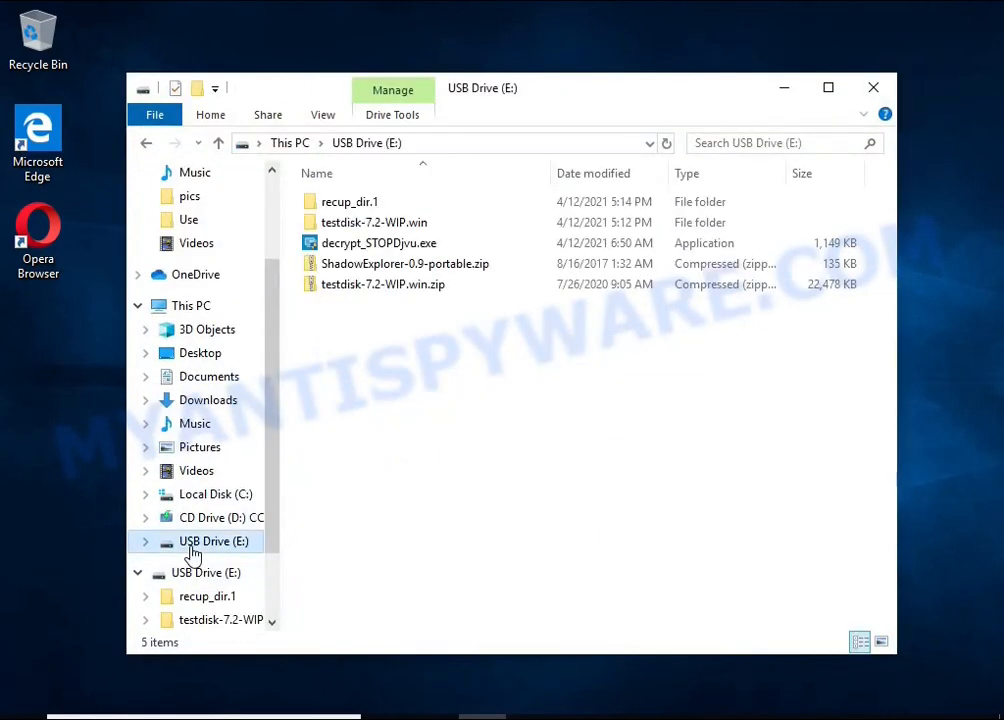
left_click(361, 207)
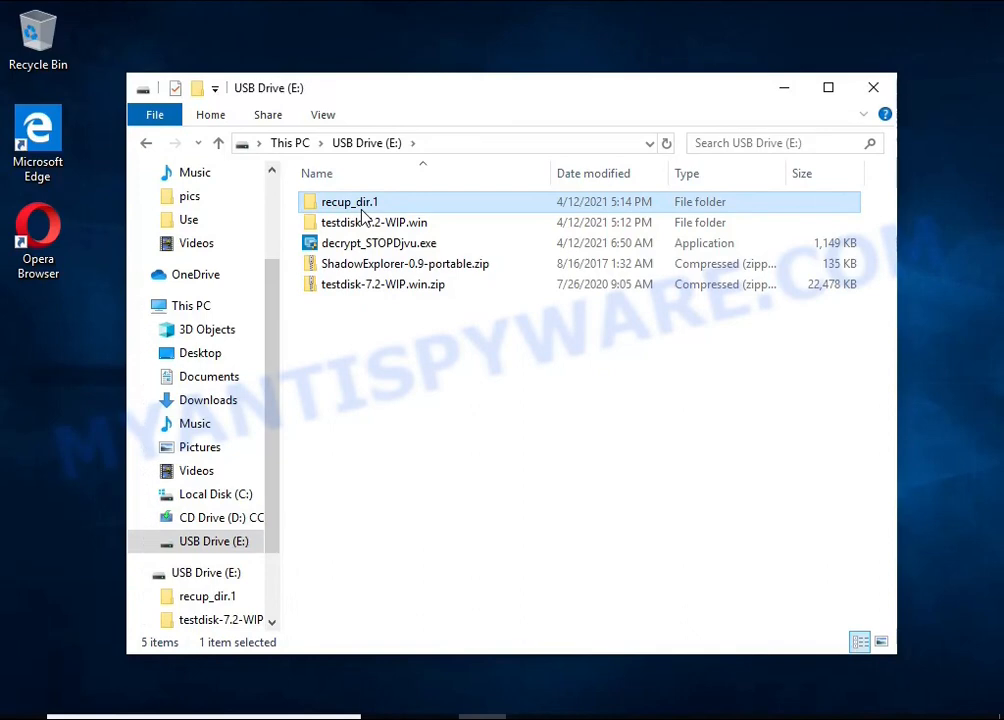
double_click(361, 213)
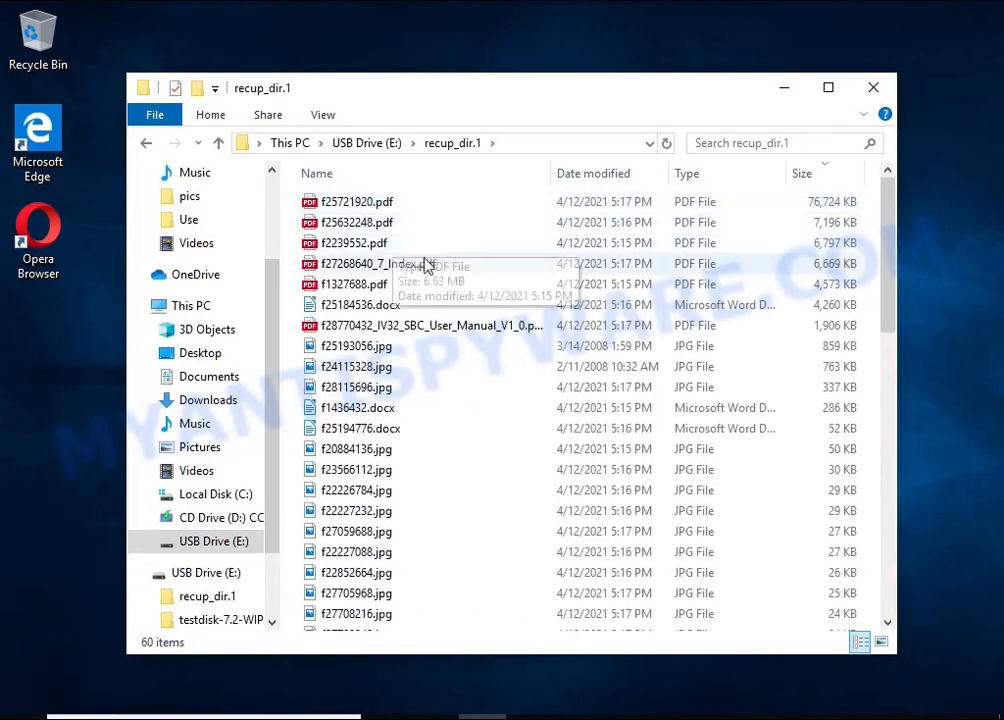
left_click(815, 180)
left_click(817, 179)
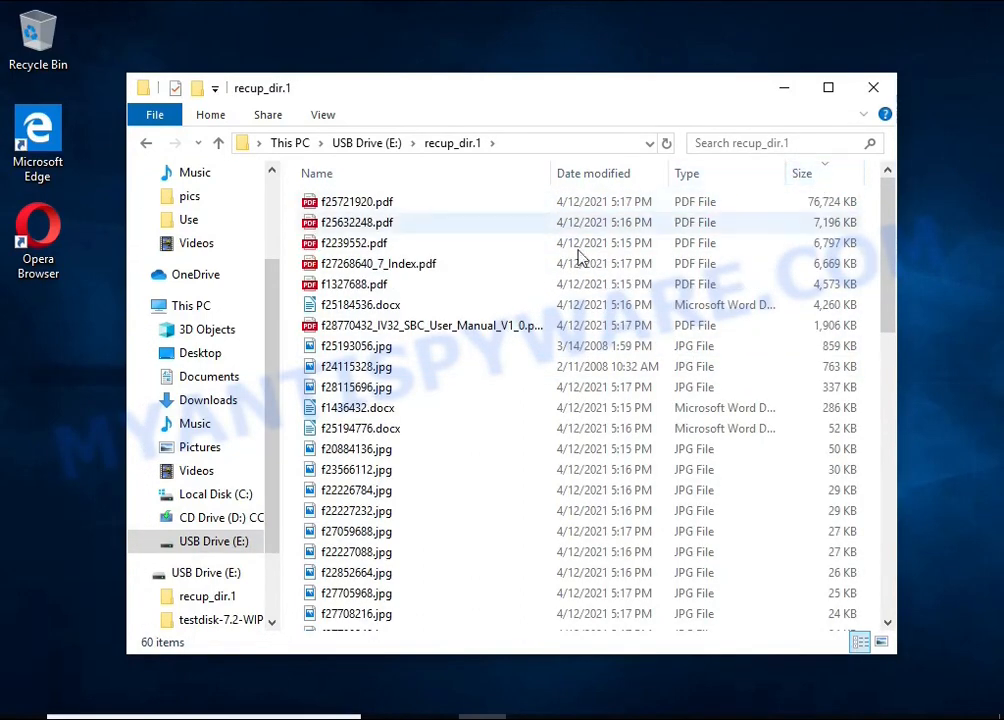
Open the recovered f28770432_IV32_SBC_User_Manual_V1_0.pdf, look through its first pages, and close it
double_click(482, 328)
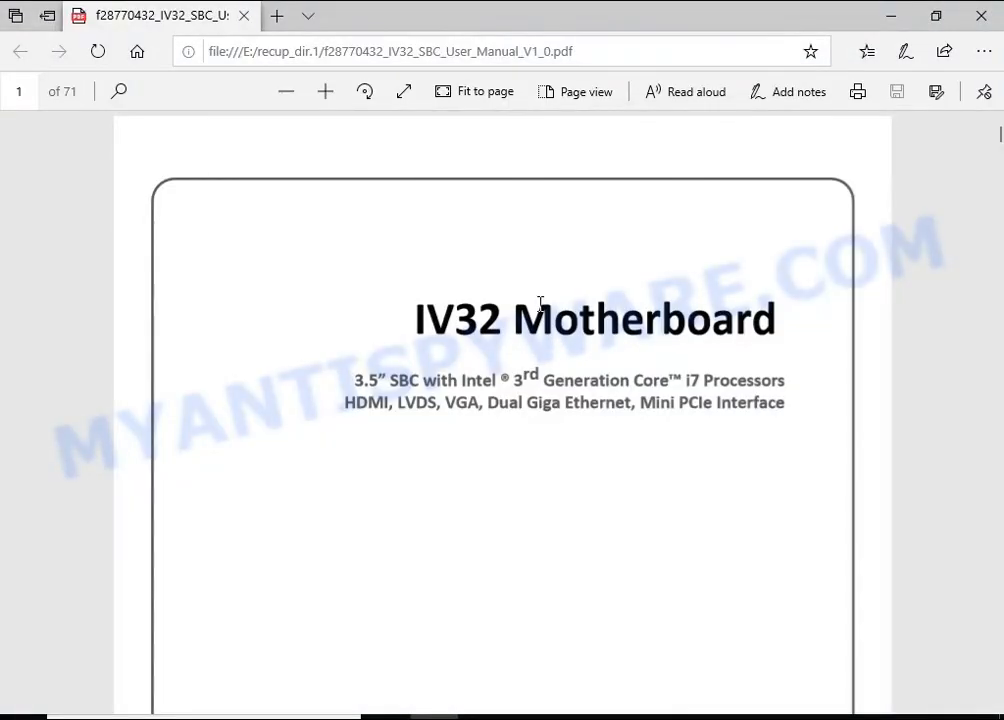
scroll(553, 330, "down", 15)
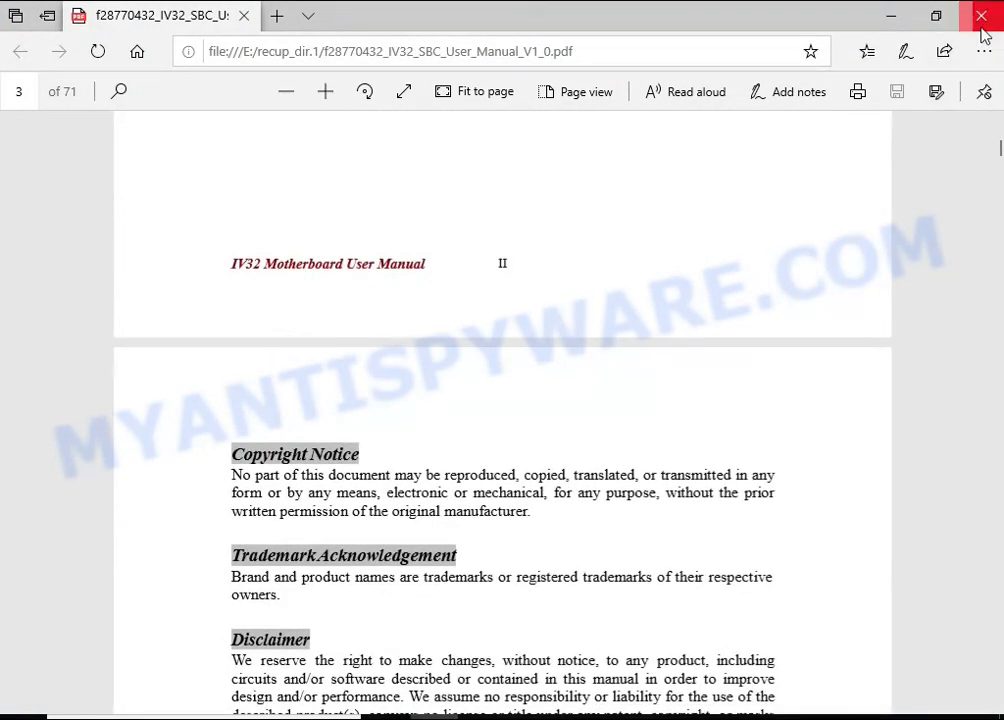
left_click(981, 28)
View the recovered pictures f25193056.jpg and f24115328.jpg, closing each one after checking it
left_click(446, 350)
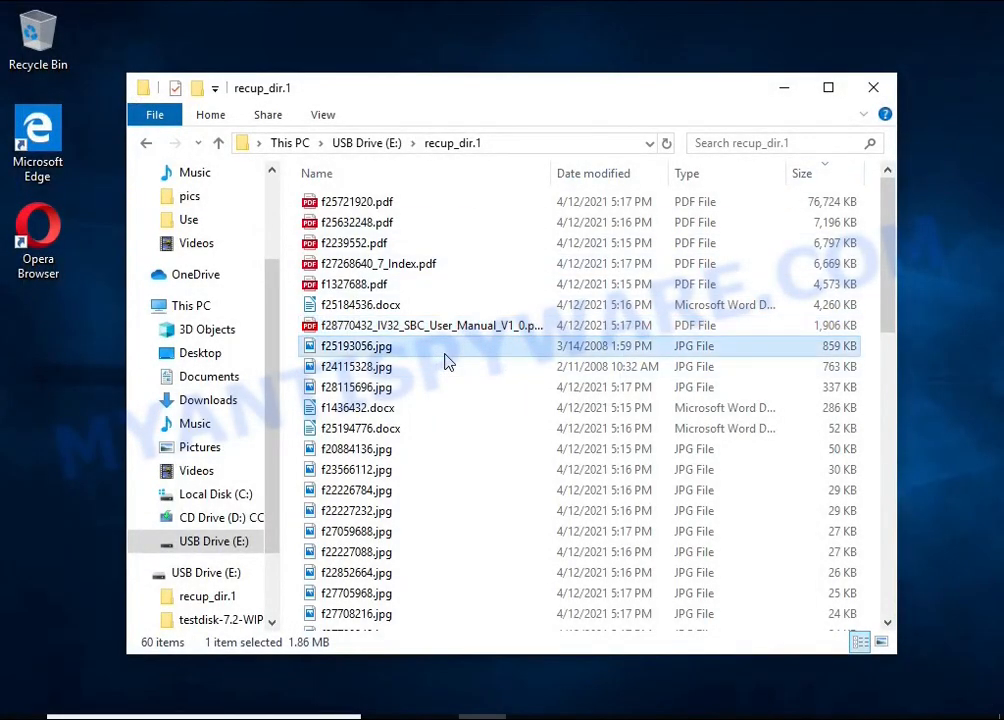
double_click(446, 360)
left_click(952, 16)
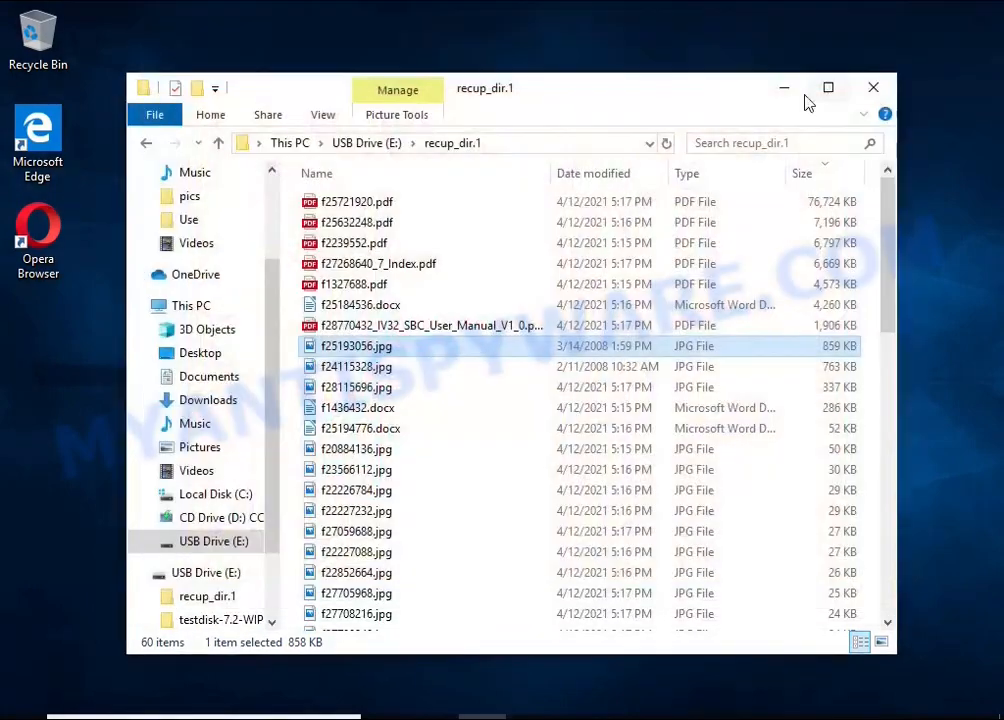
double_click(408, 368)
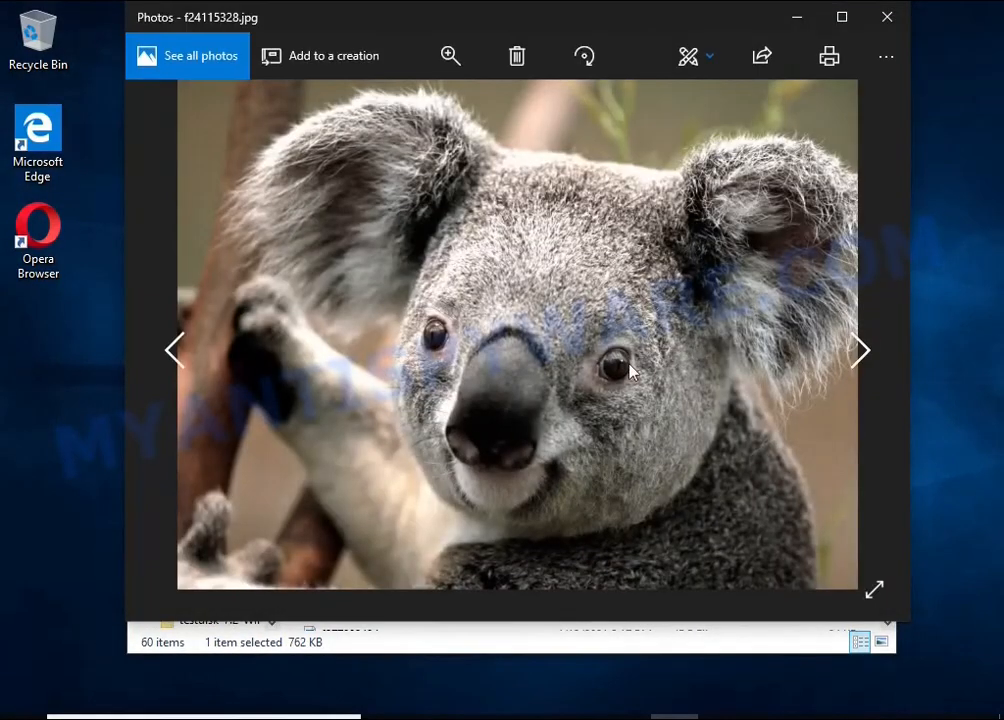
left_click(886, 17)
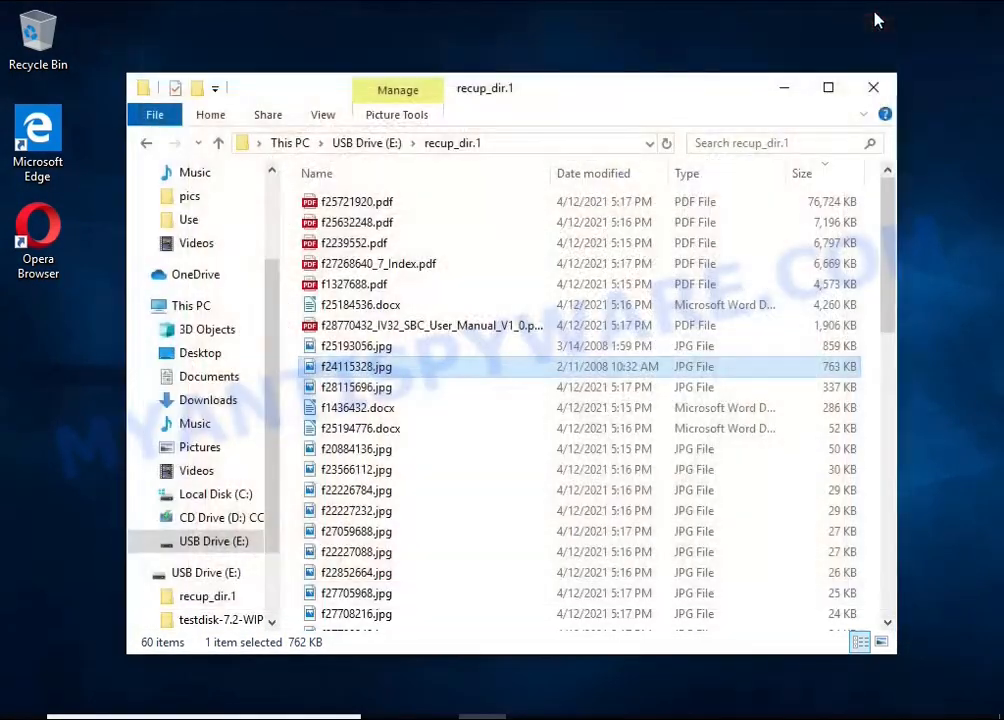
Check the contents of the recovered f1436432.docx in LibreOffice Writer, and close both the document and the recup_dir.1 folder window
double_click(424, 407)
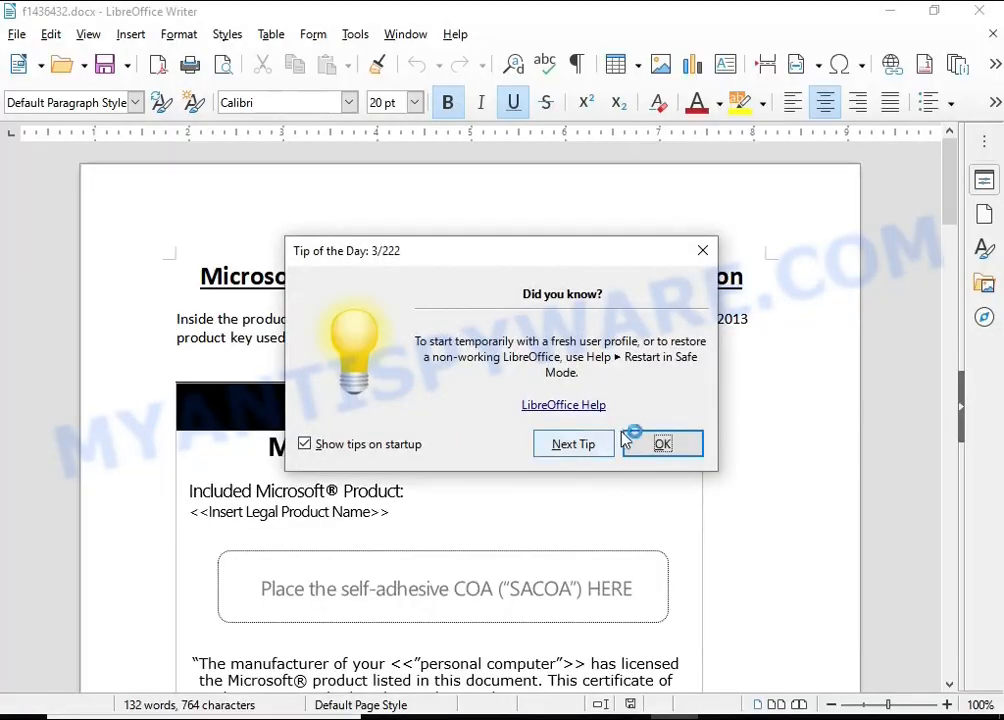
left_click(661, 441)
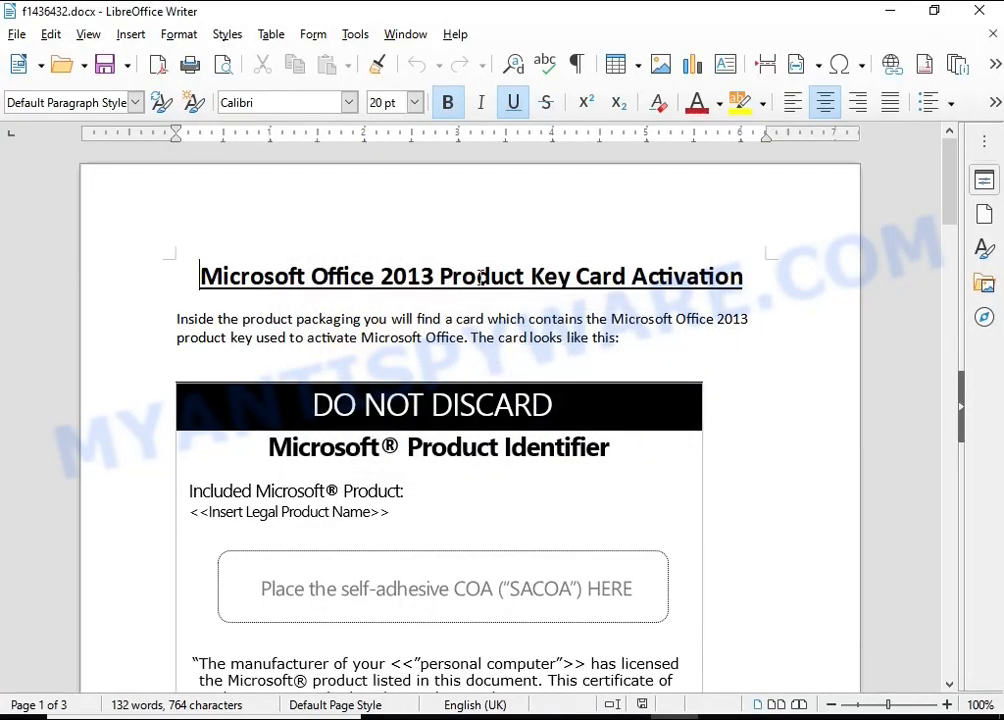
scroll(381, 358, "down", 12)
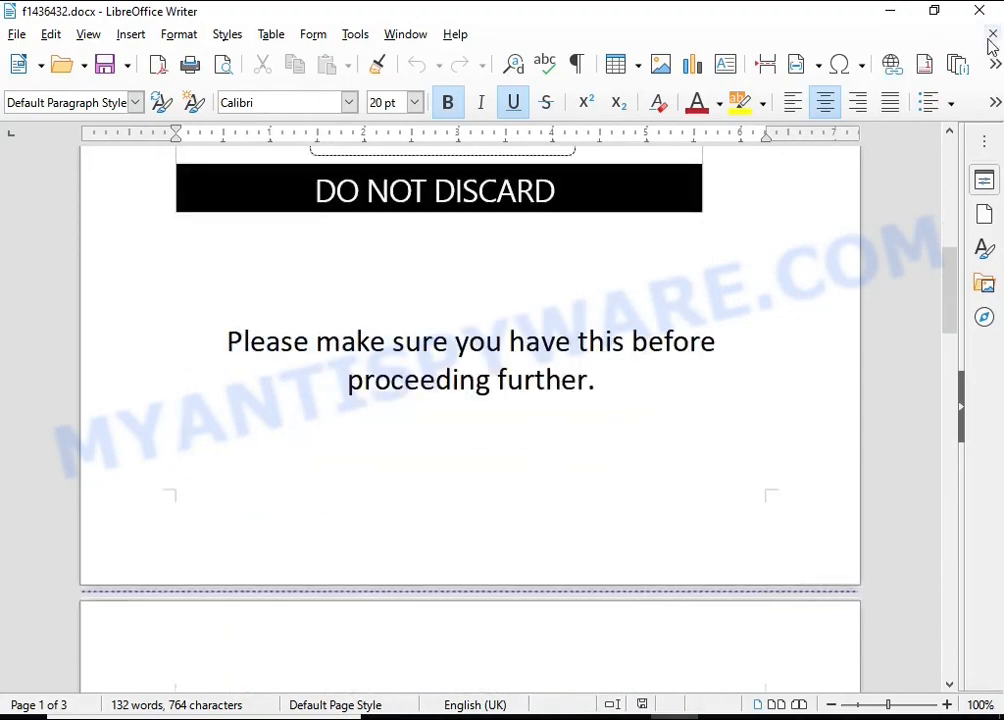
left_click(981, 12)
scroll(606, 347, "down", 6)
scroll(606, 347, "up", 5)
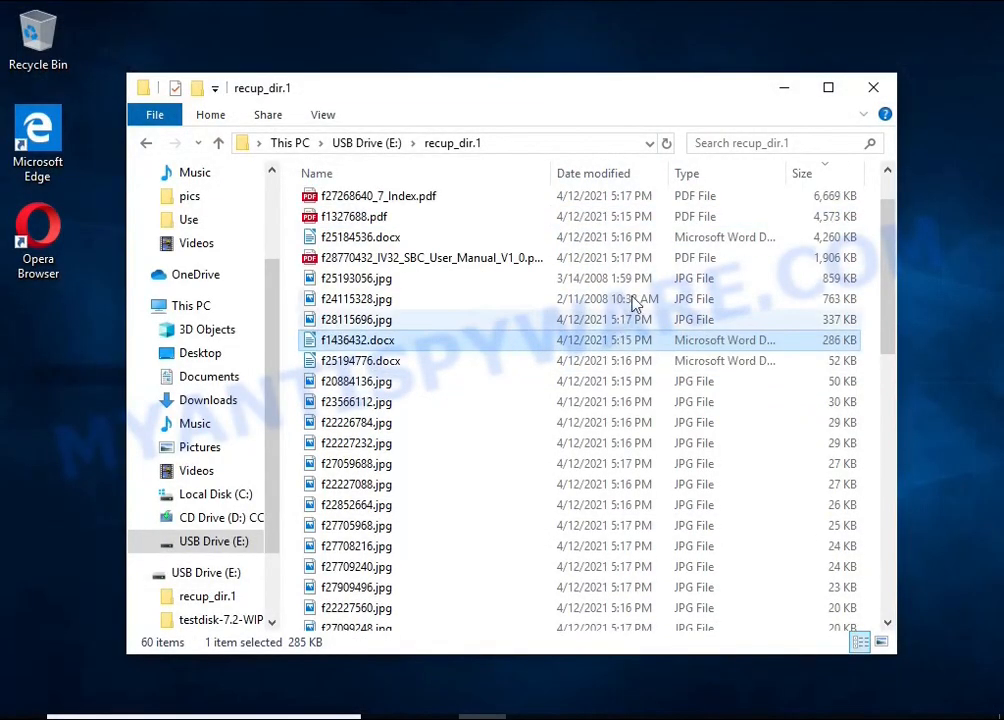
left_click(875, 92)
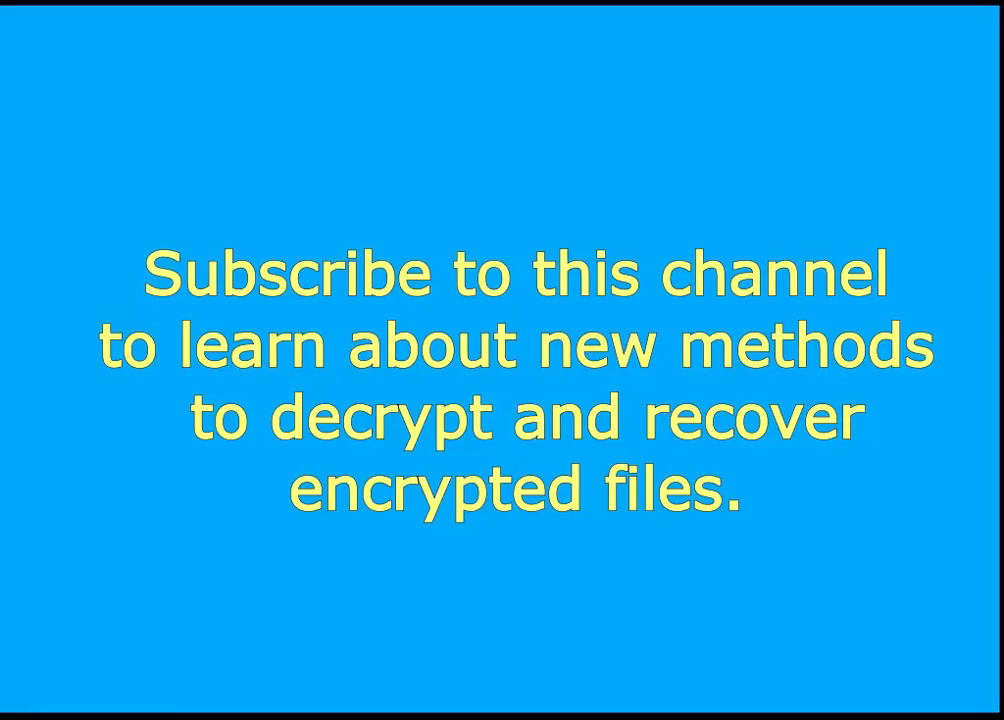